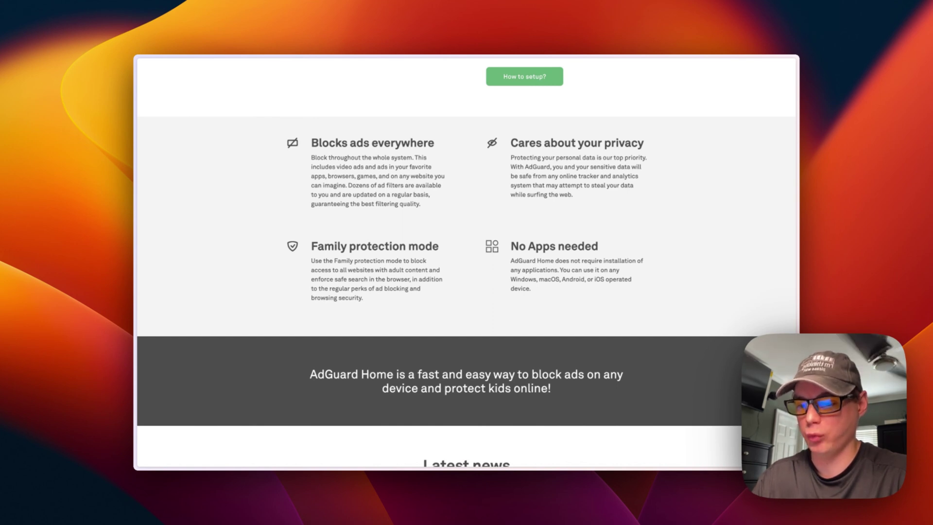
# Scroll down the AdGuard Home page through its features to the Latest news section.
pyautogui.scroll(-2, 467, 262)
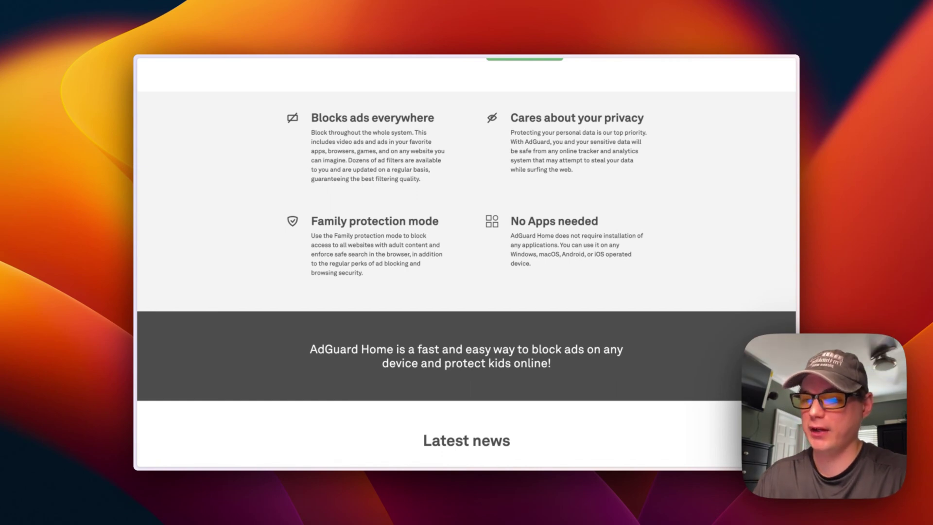
pyautogui.scroll(-10, 467, 263)
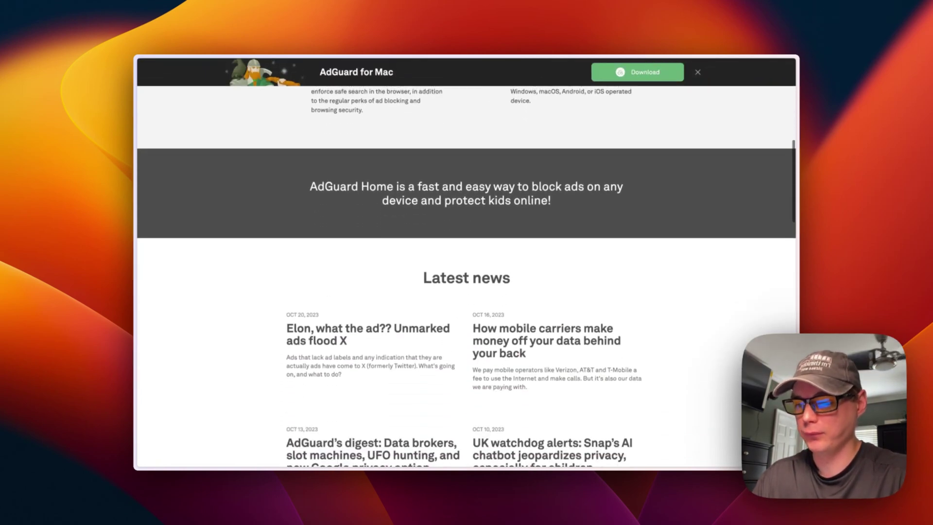
pyautogui.scroll(-1, 412, 338)
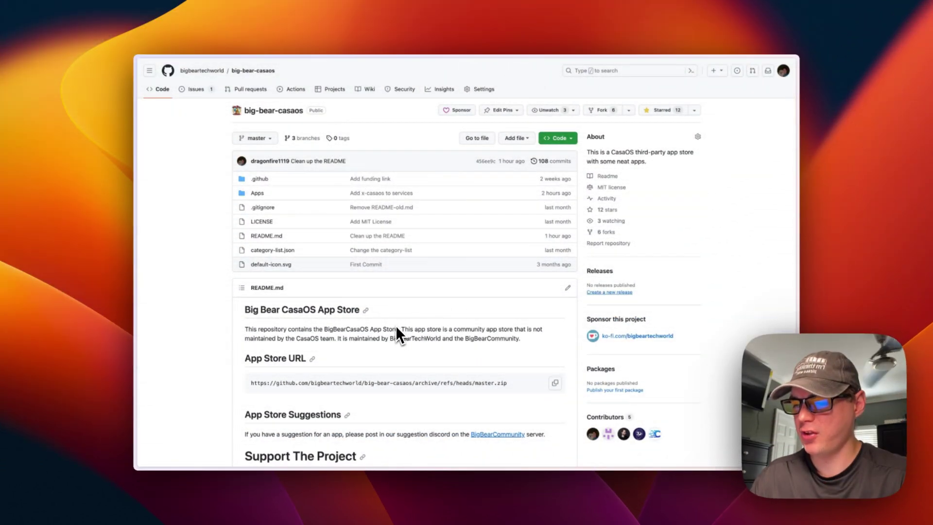
pyautogui.scroll(-1, 396, 328)
pyautogui.scroll(1, 374, 321)
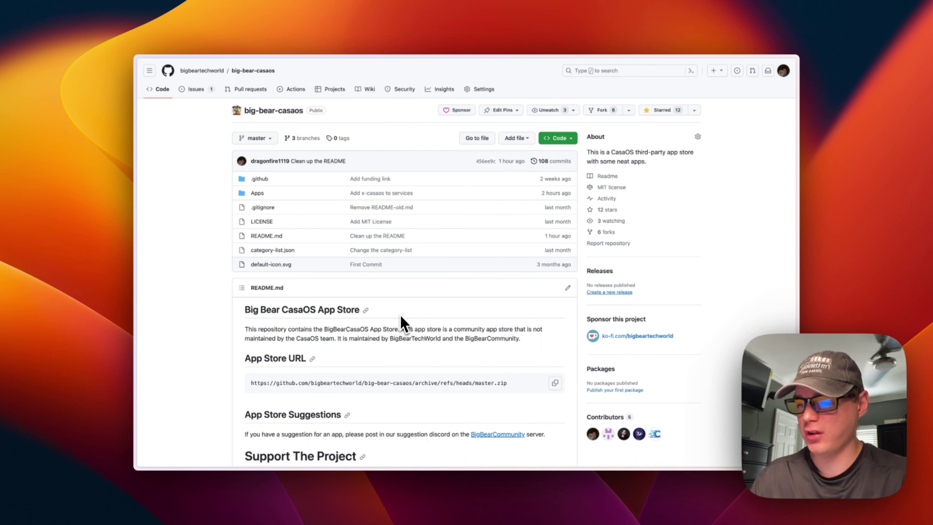
pyautogui.scroll(-10, 401, 315)
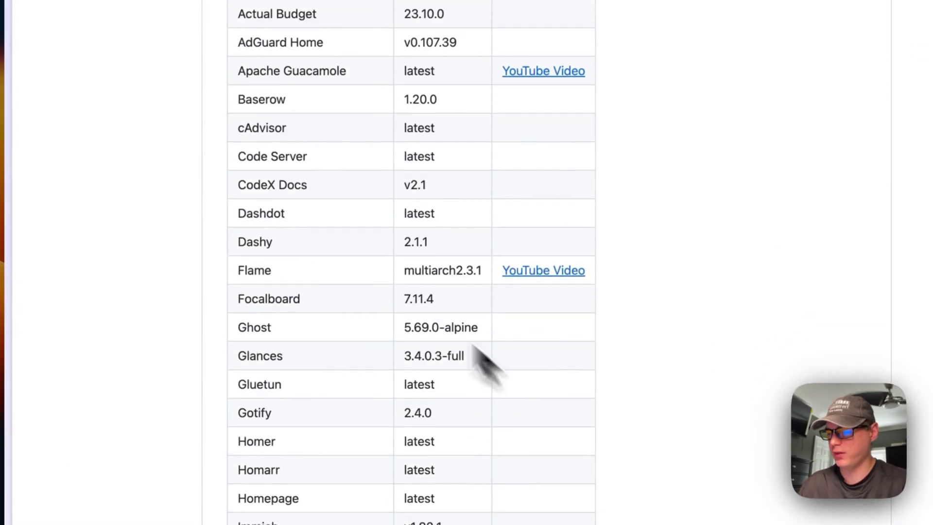
pyautogui.scroll(-10, 327, 306)
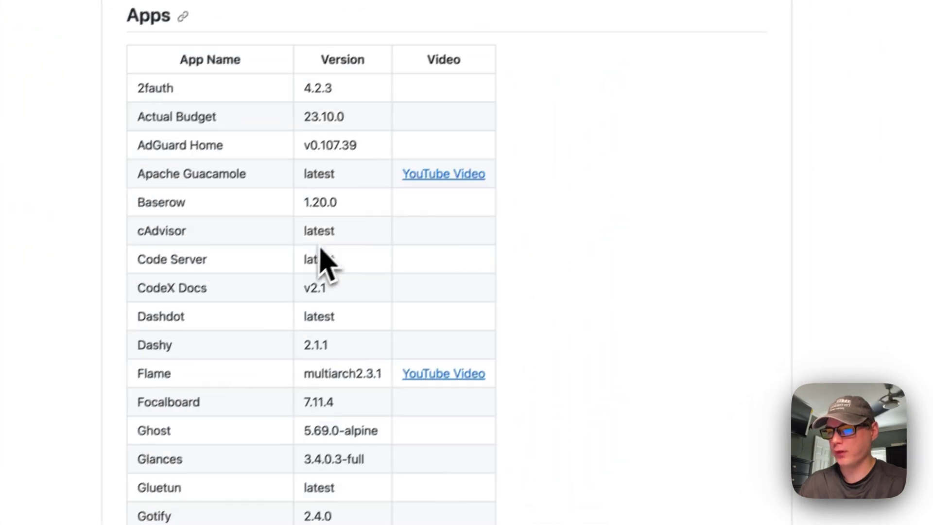
pyautogui.scroll(10, 324, 272)
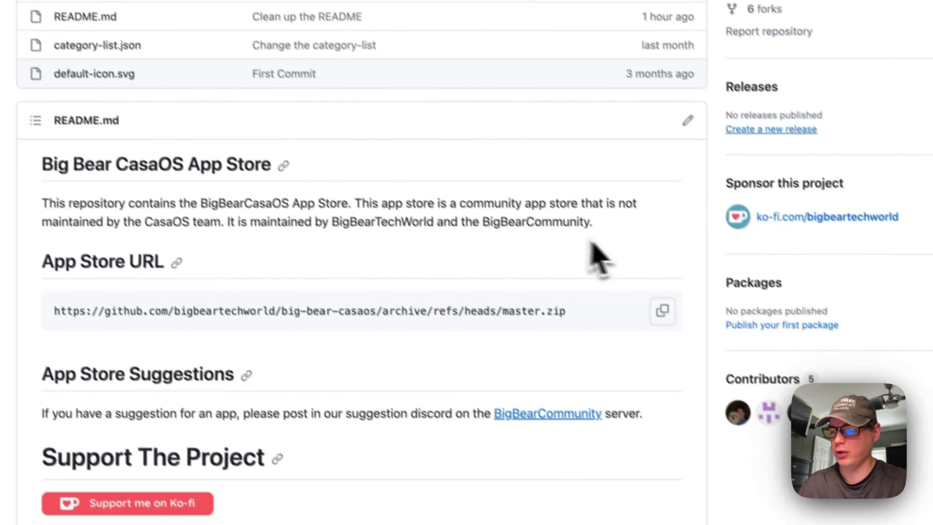
pyautogui.scroll(-15, 462, 271)
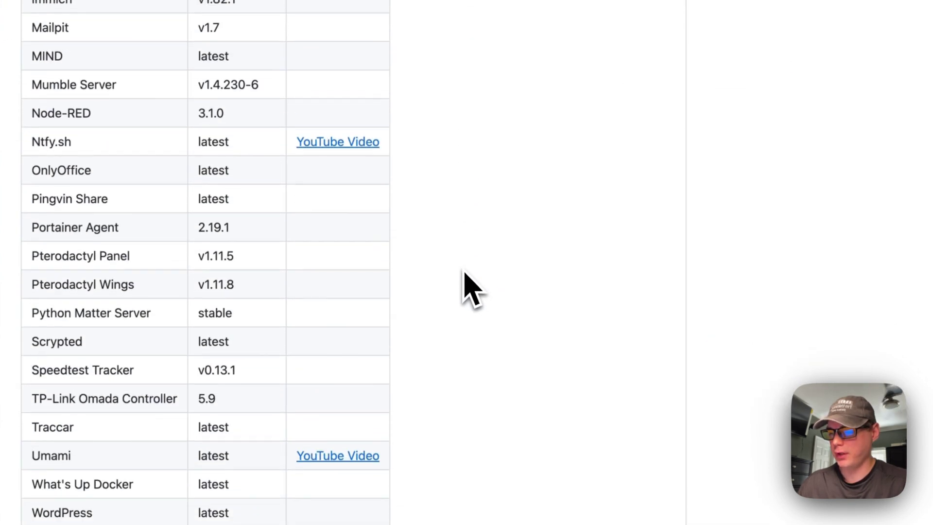
pyautogui.scroll(-10, 464, 273)
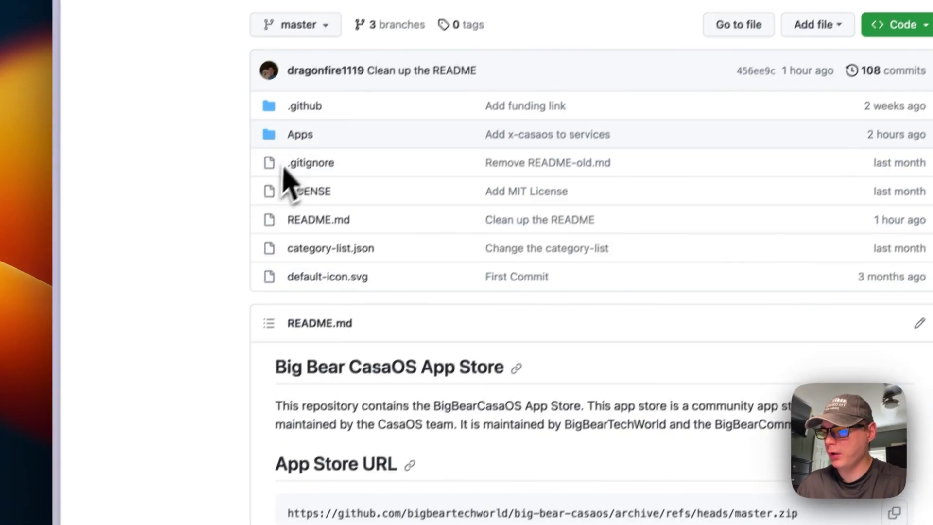
# Open Apps/adguard-home/docker-compose.yml in the big-bear-casaos repository.
pyautogui.click(300, 134)
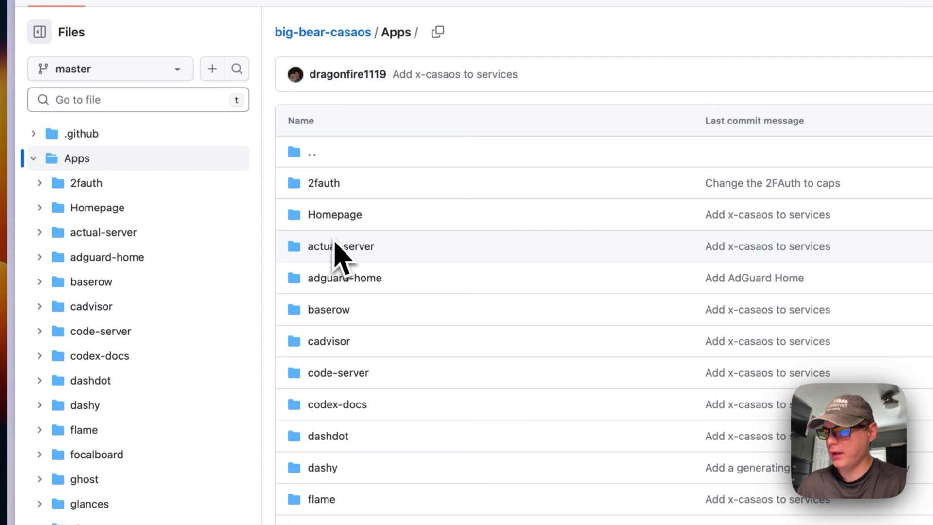
pyautogui.click(339, 281)
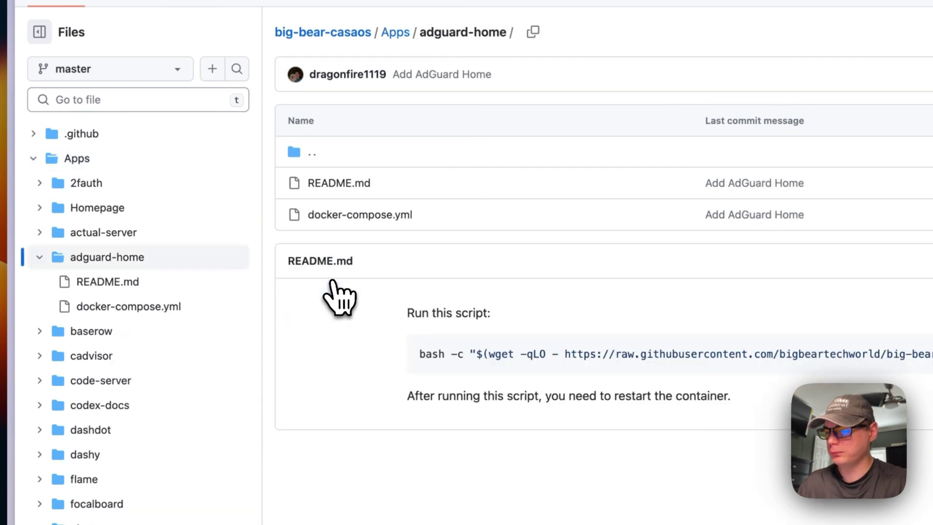
pyautogui.click(329, 216)
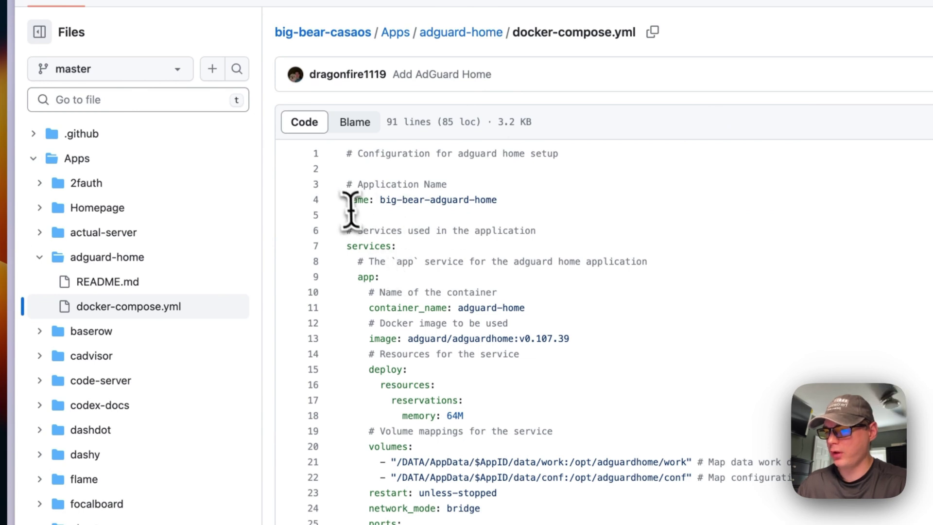
# Highlight the 'name: big-bear-adguard-home' line and the 'services:' line.
pyautogui.moveTo(324, 199); pyautogui.dragTo(607, 201)
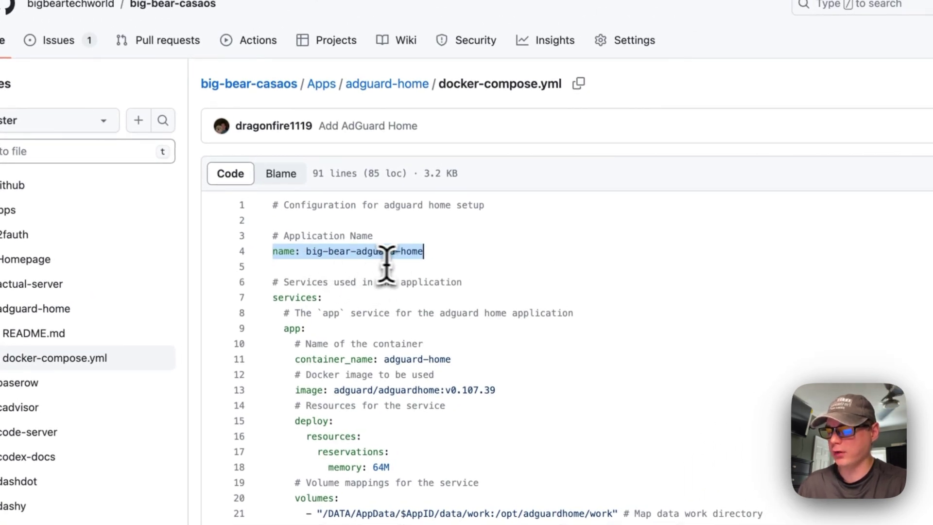
pyautogui.scroll(-2, 412, 268)
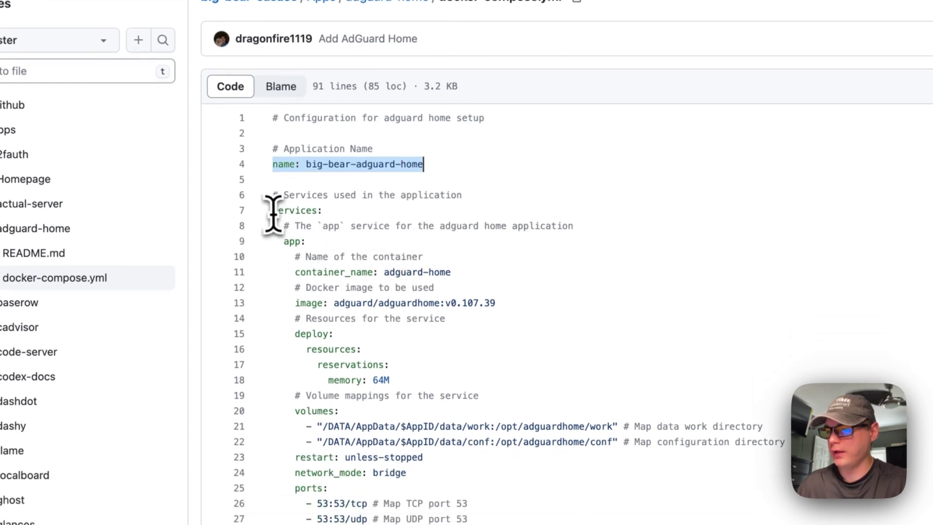
pyautogui.moveTo(273, 212); pyautogui.dragTo(381, 211)
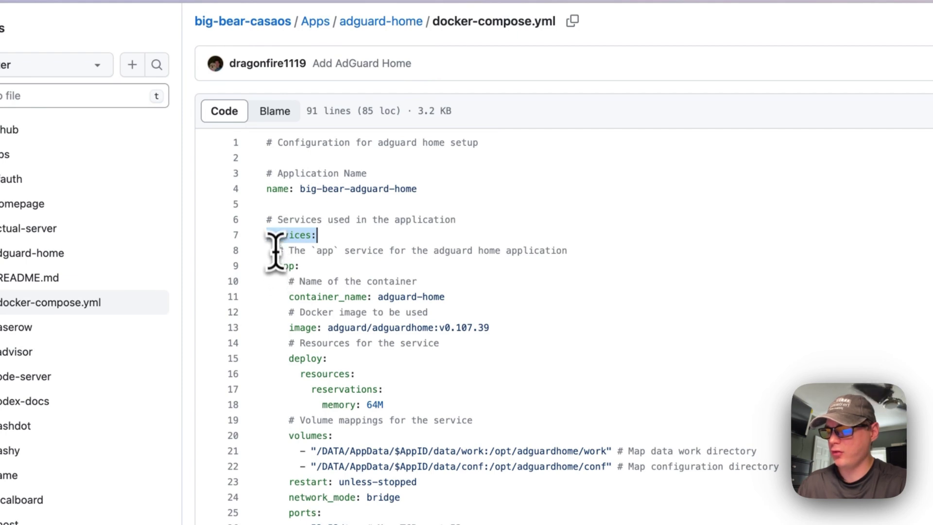
pyautogui.press('Right')
# Highlight the container_name line, then image line 13, selecting the word 'adguard'.
pyautogui.scroll(-1, 378, 265)
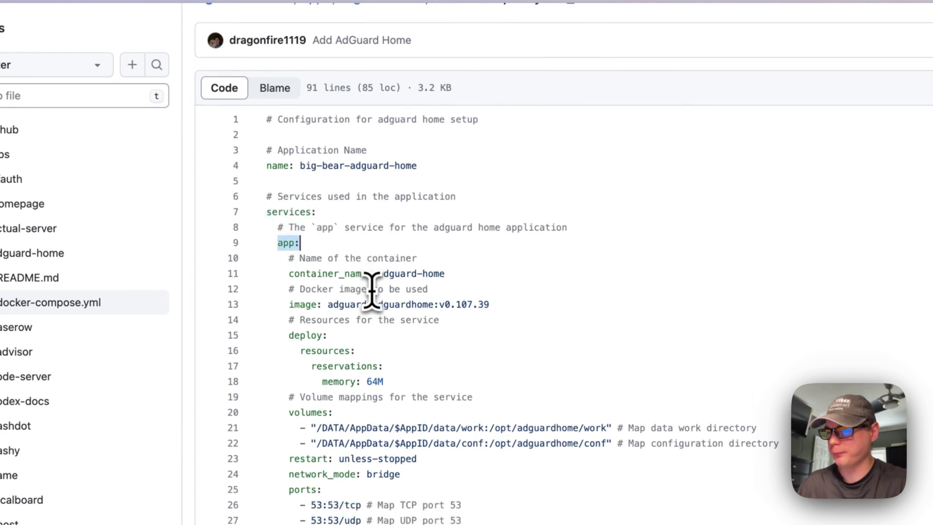
pyautogui.moveTo(289, 273); pyautogui.dragTo(538, 275)
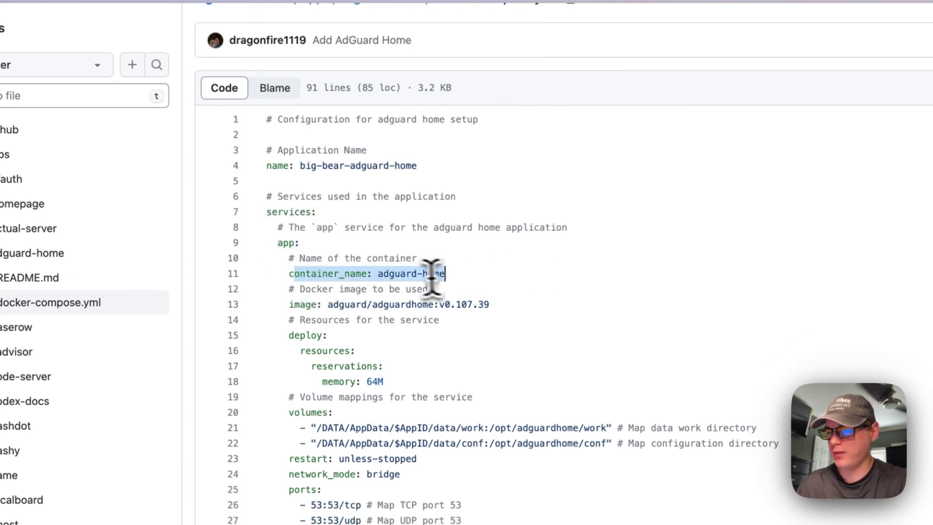
pyautogui.scroll(-3, 452, 270)
pyautogui.click(292, 246)
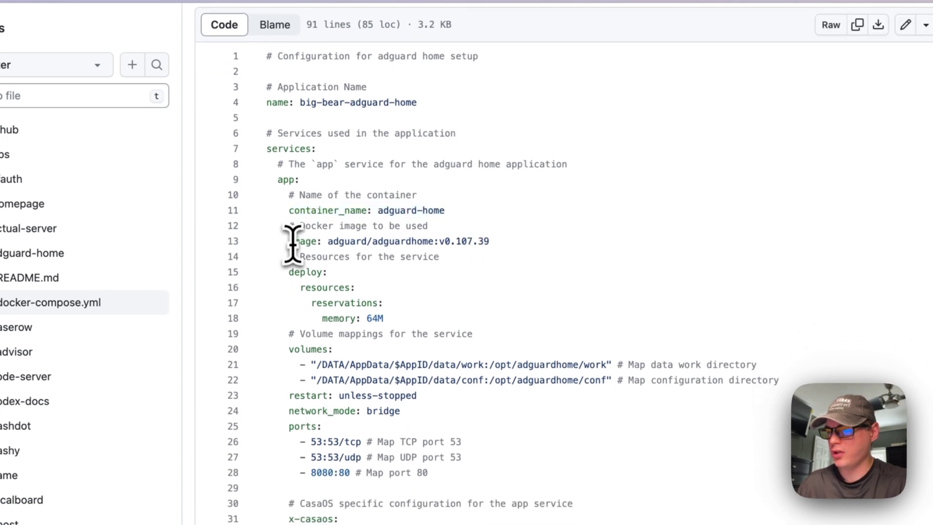
pyautogui.moveTo(290, 244); pyautogui.dragTo(589, 243)
pyautogui.doubleClick(340, 241)
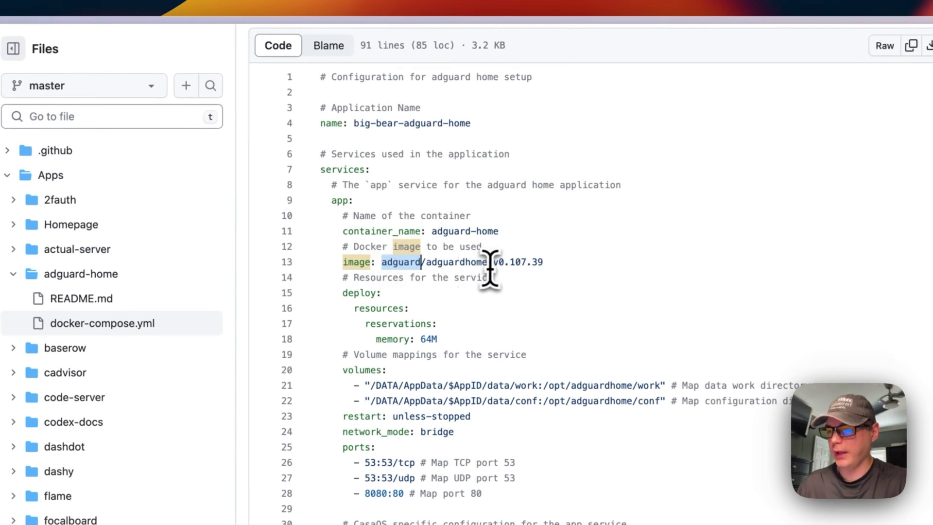
pyautogui.moveTo(492, 262); pyautogui.dragTo(703, 266)
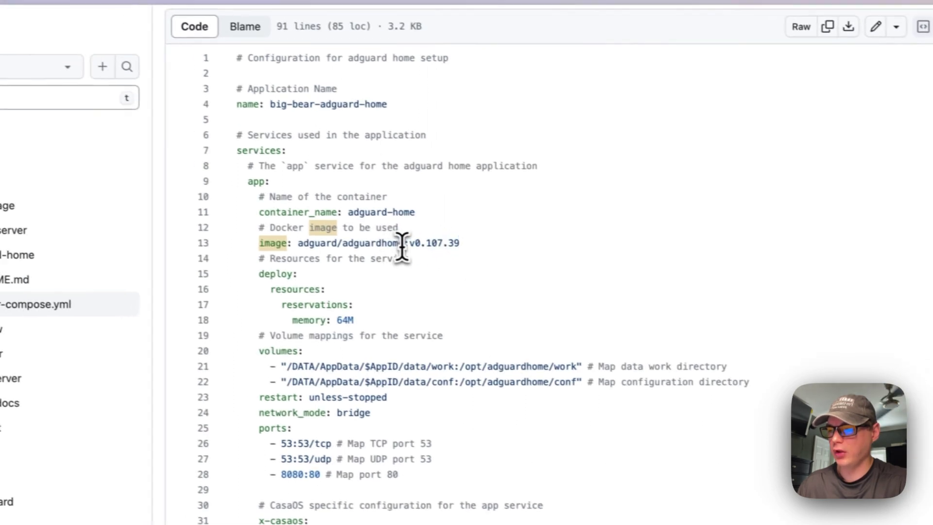
pyautogui.hotkey('shift', 'Up')
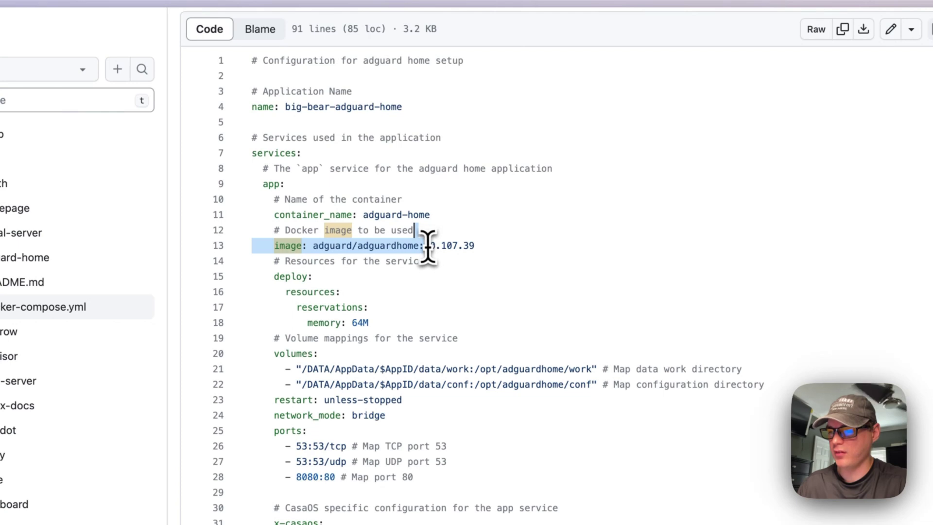
pyautogui.moveTo(427, 245); pyautogui.dragTo(521, 248)
pyautogui.scroll(-1, 492, 260)
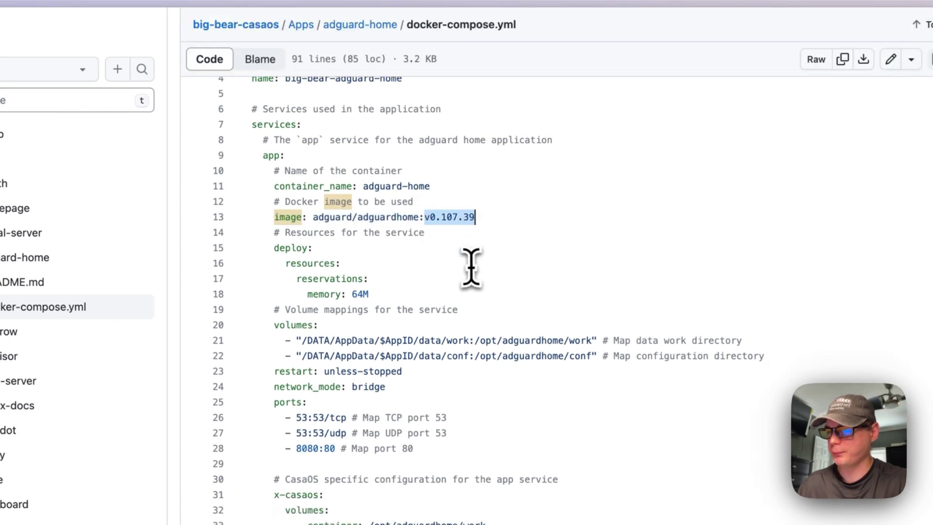
pyautogui.press('Right')
pyautogui.moveTo(273, 240); pyautogui.dragTo(401, 292)
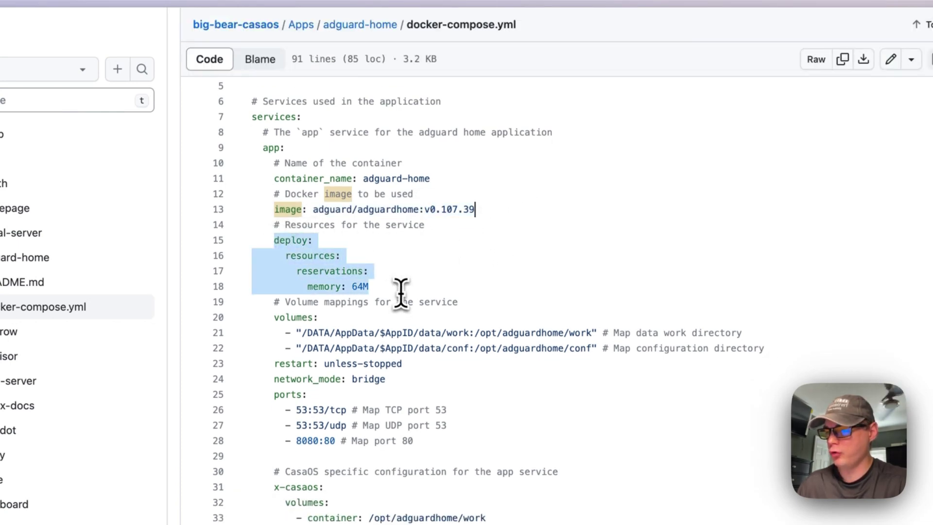
pyautogui.scroll(-2, 400, 294)
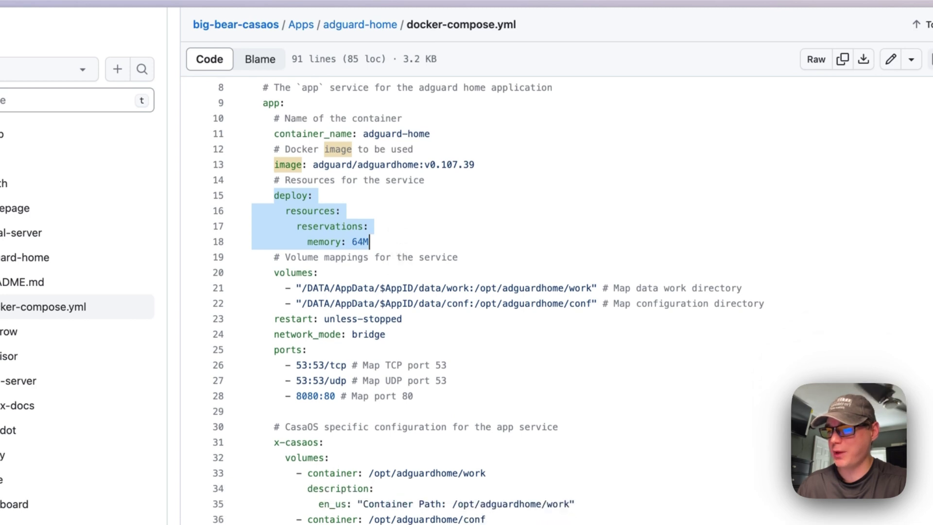
pyautogui.moveTo(273, 241); pyautogui.dragTo(768, 286)
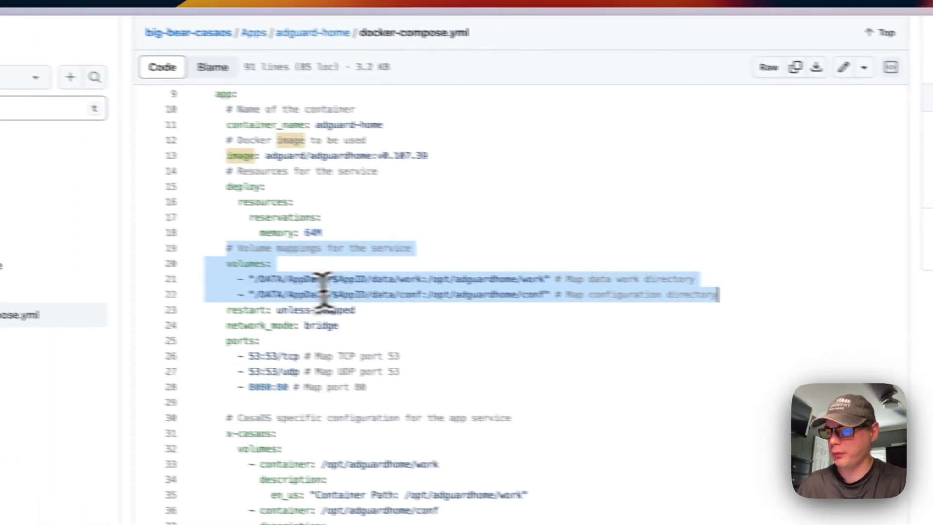
pyautogui.click(326, 281)
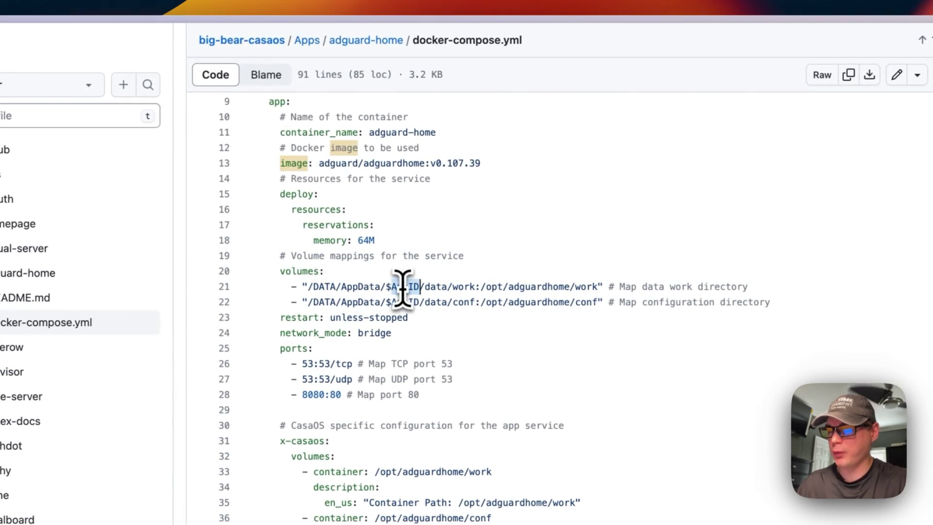
pyautogui.scroll(5, 402, 289)
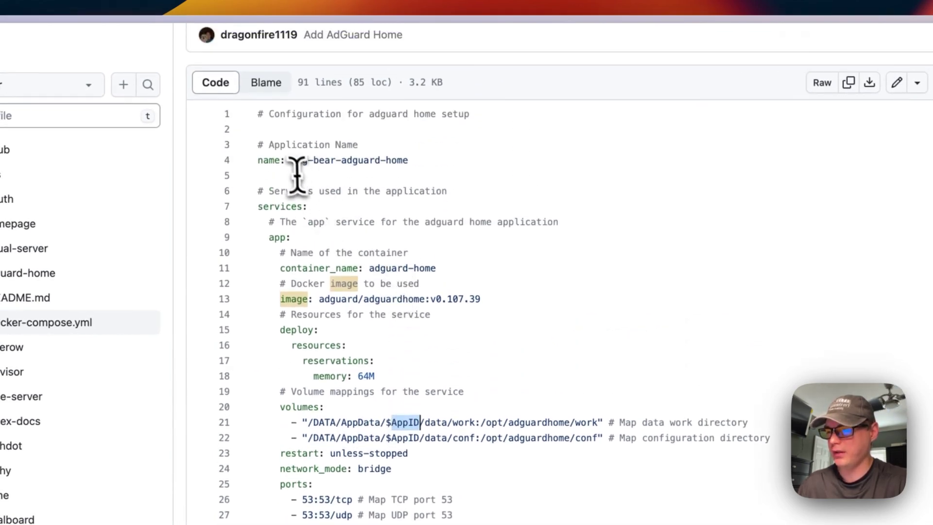
pyautogui.moveTo(290, 160); pyautogui.dragTo(591, 160)
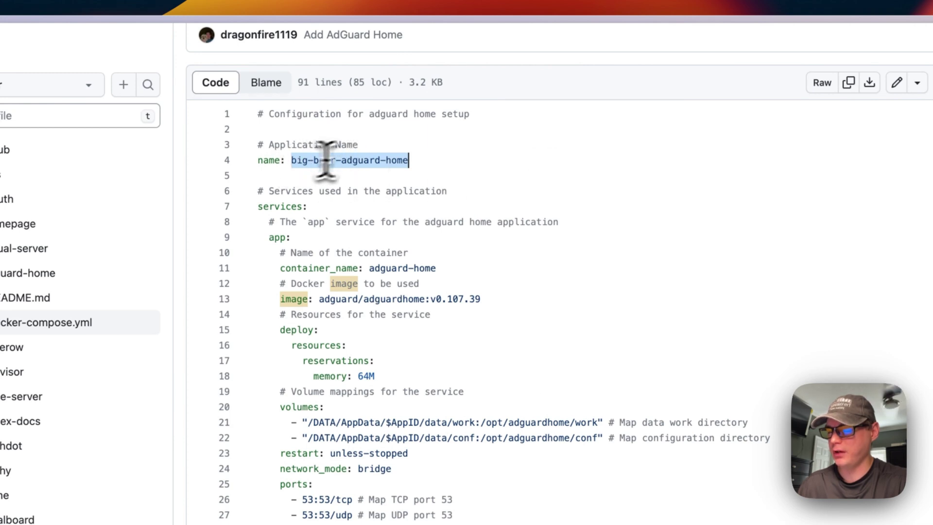
pyautogui.scroll(-3, 369, 194)
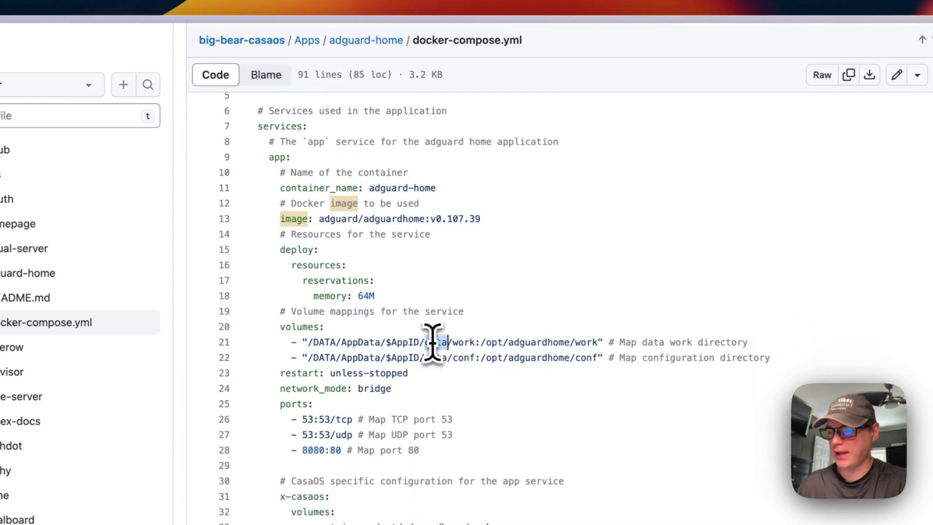
pyautogui.moveTo(433, 343); pyautogui.dragTo(478, 343)
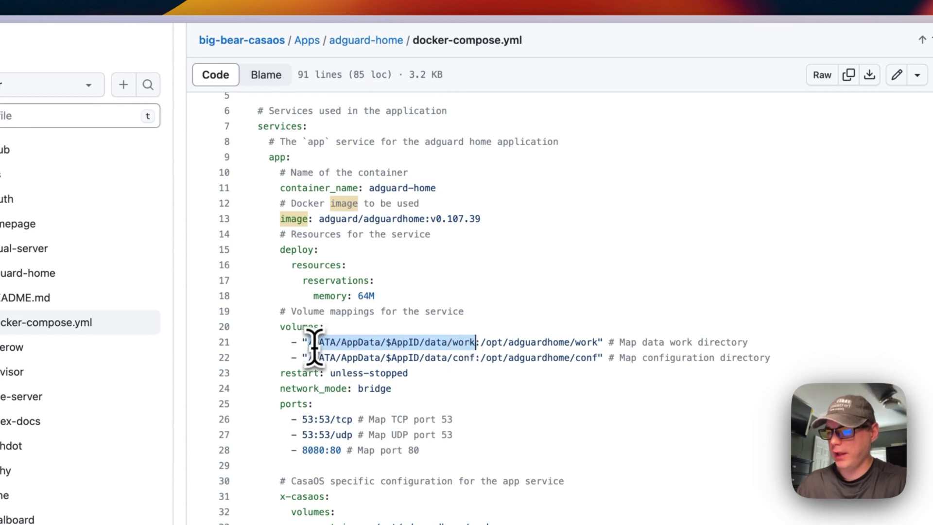
pyautogui.moveTo(307, 357); pyautogui.dragTo(467, 361)
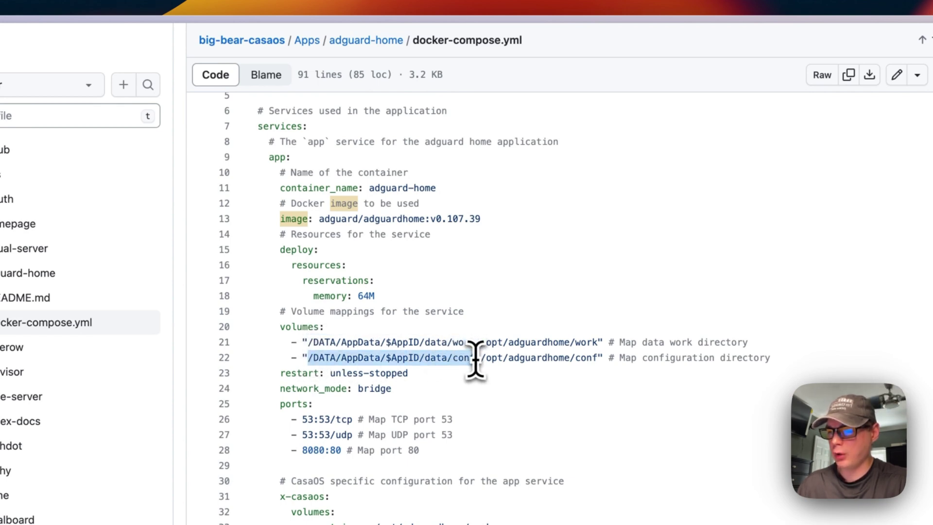
pyautogui.click(397, 342)
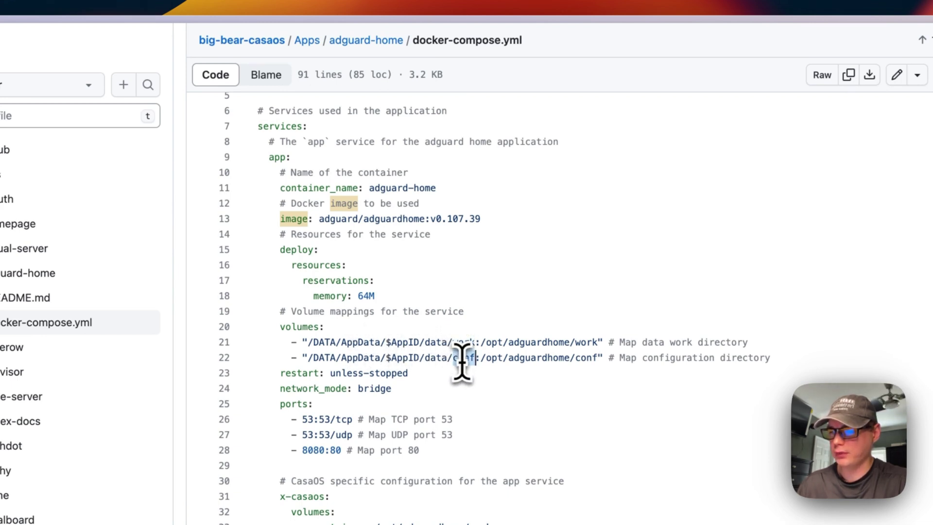
pyautogui.moveTo(482, 343); pyautogui.dragTo(622, 342)
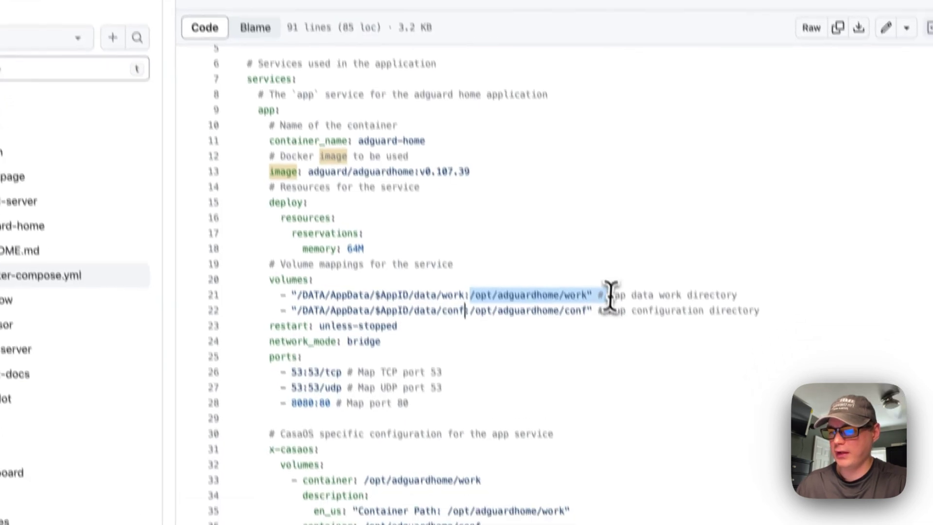
pyautogui.moveTo(611, 295); pyautogui.dragTo(571, 306)
pyautogui.moveTo(563, 265); pyautogui.dragTo(543, 257)
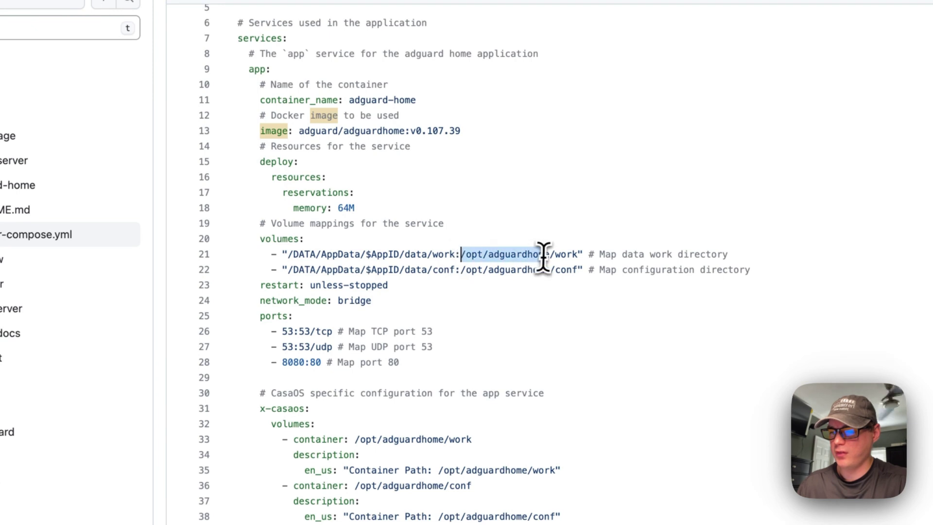
pyautogui.moveTo(460, 271); pyautogui.dragTo(580, 270)
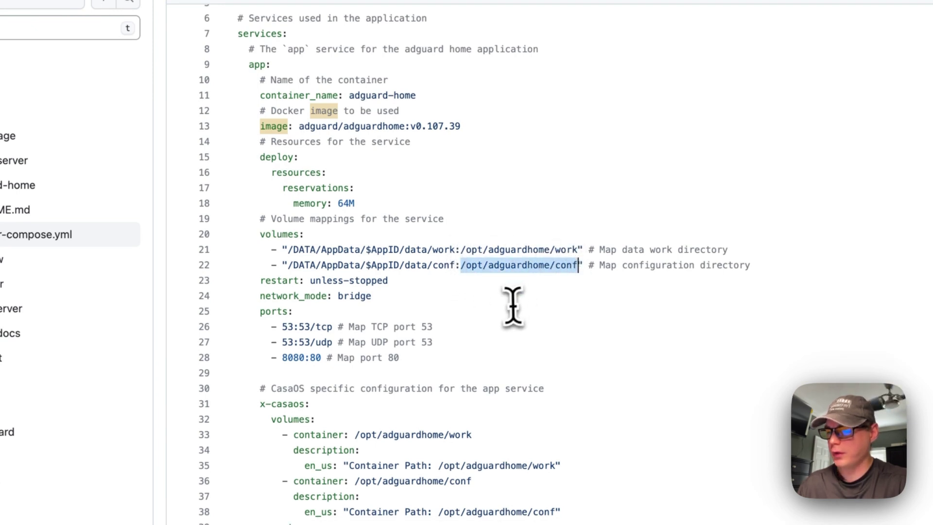
pyautogui.scroll(-1, 508, 299)
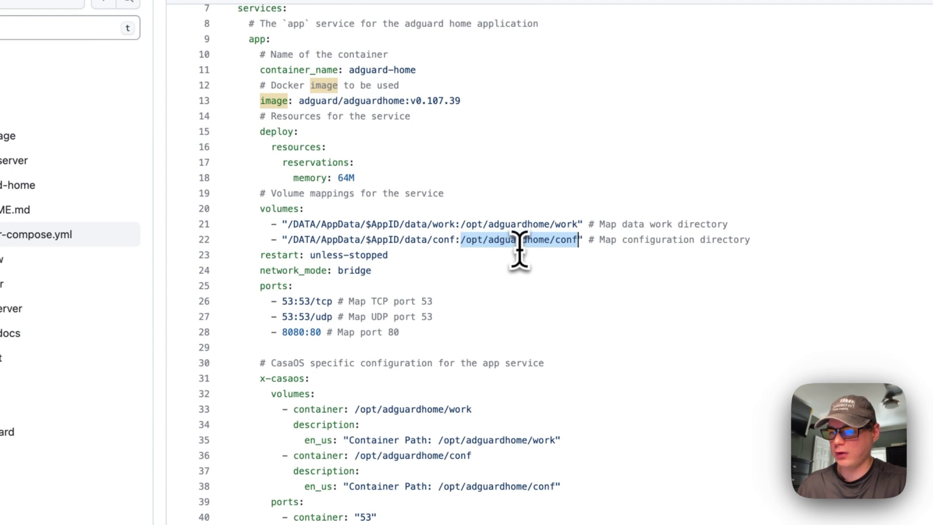
pyautogui.scroll(-2, 491, 260)
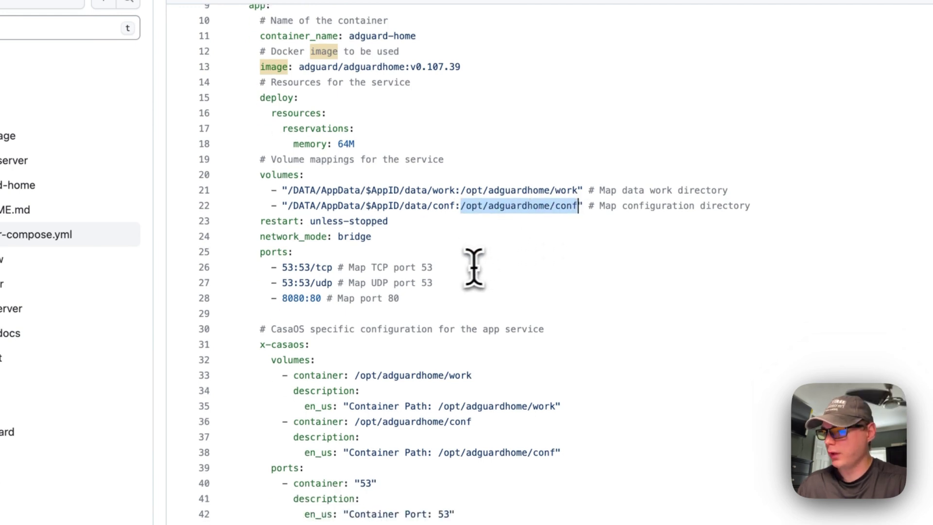
pyautogui.moveTo(346, 248); pyautogui.dragTo(526, 248)
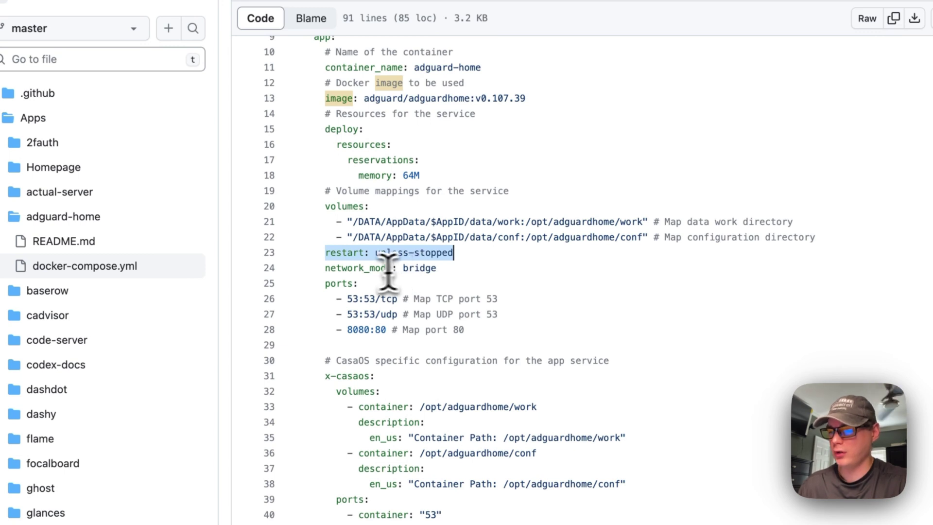
pyautogui.moveTo(326, 268); pyautogui.dragTo(519, 268)
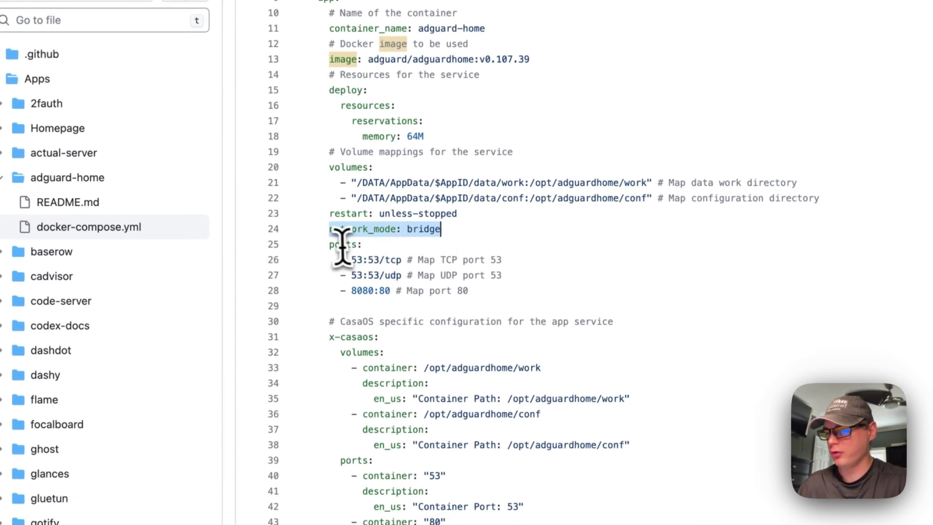
pyautogui.moveTo(328, 244); pyautogui.dragTo(496, 281)
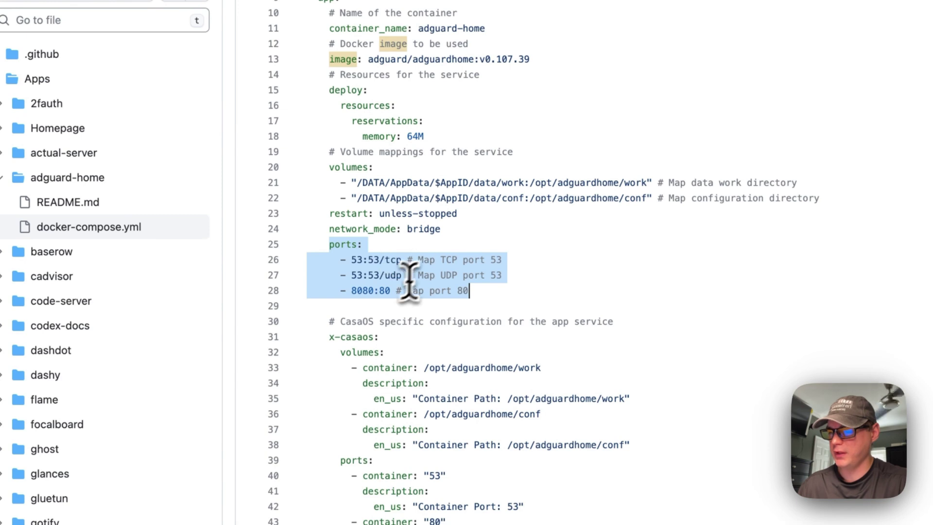
pyautogui.doubleClick(355, 292)
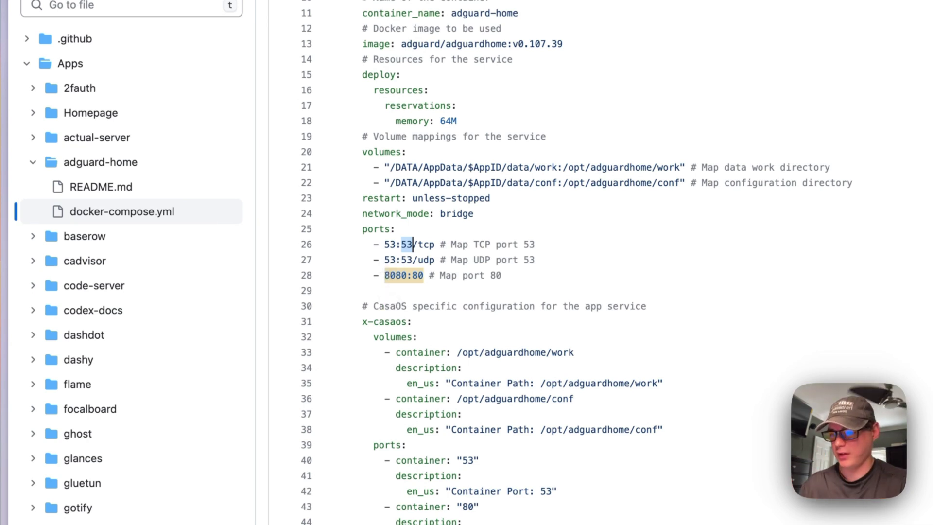
pyautogui.scroll(-1, 419, 265)
pyautogui.doubleClick(393, 252)
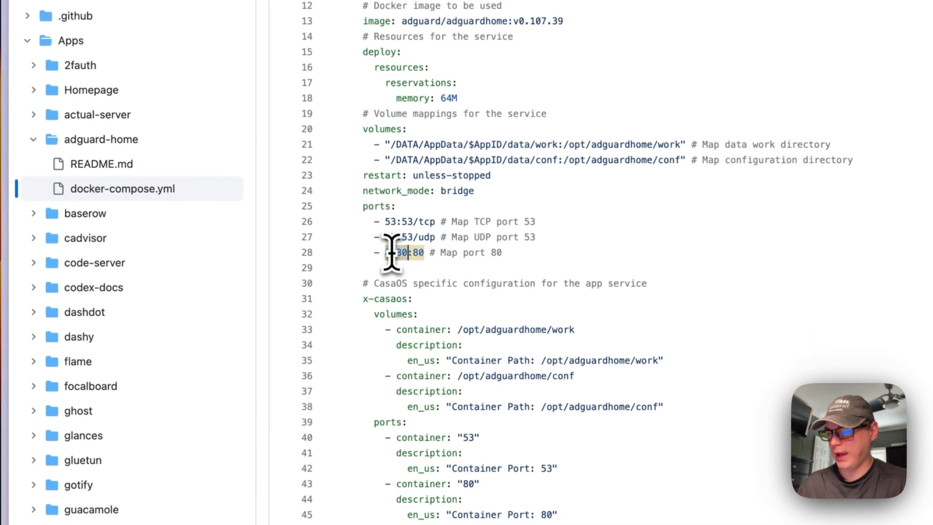
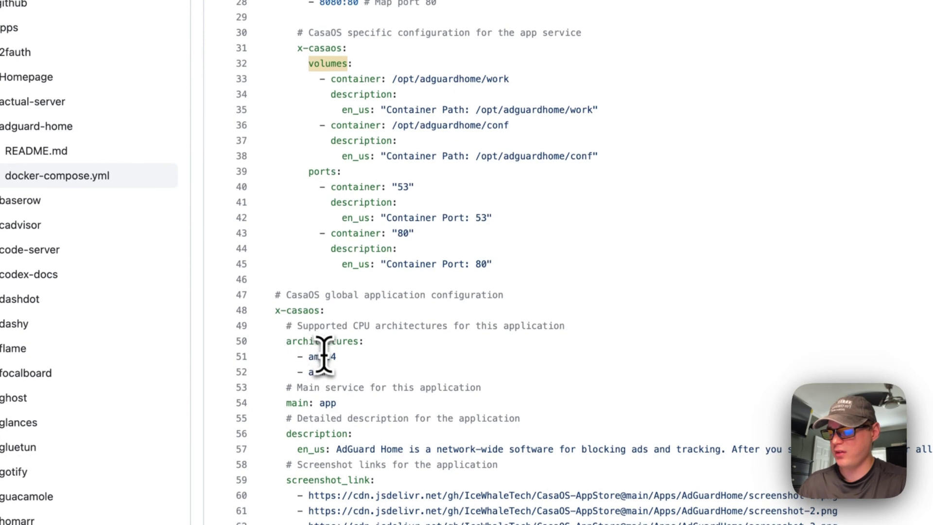
pyautogui.scroll(-3, 309, 365)
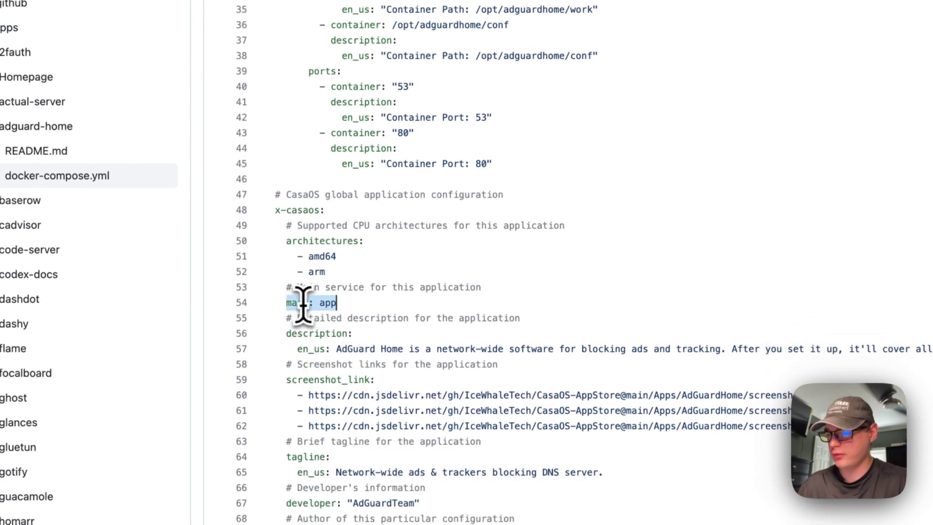
pyautogui.scroll(15, 303, 303)
pyautogui.doubleClick(294, 147)
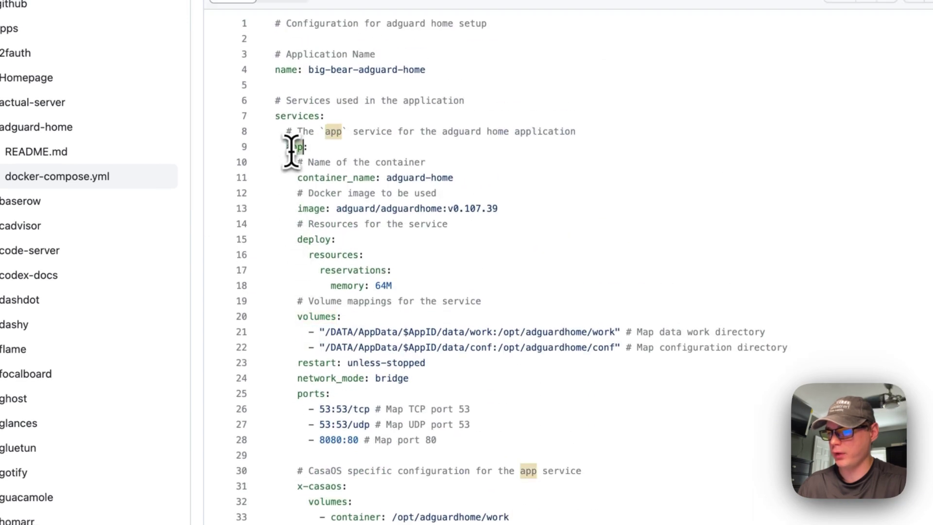
pyautogui.scroll(-15, 297, 156)
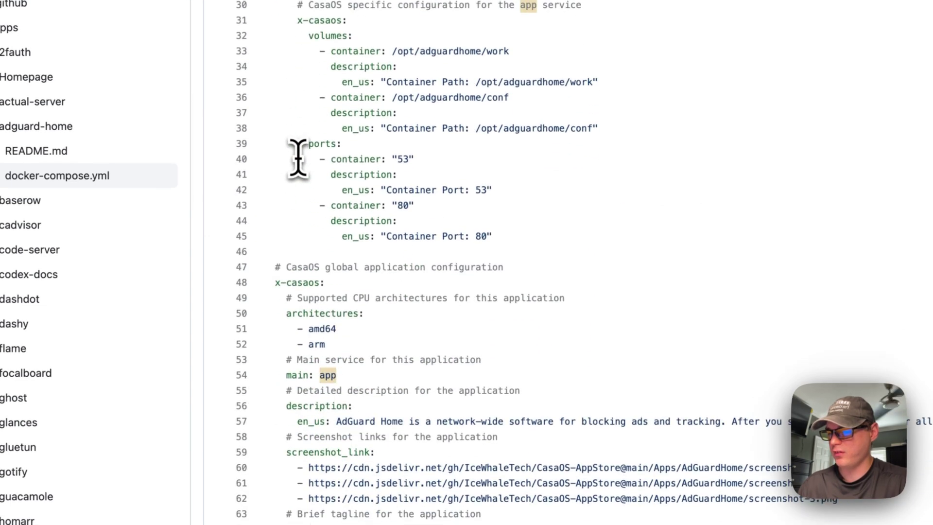
pyautogui.moveTo(288, 268); pyautogui.dragTo(396, 272)
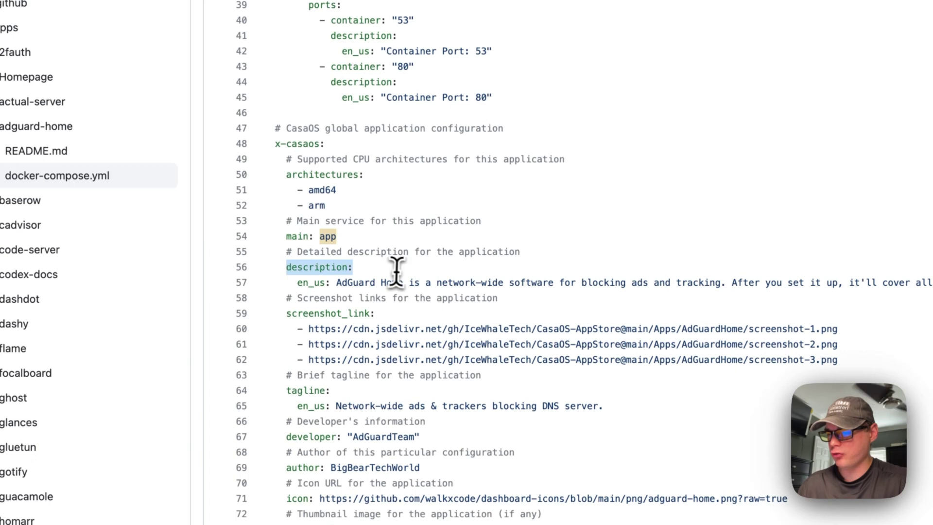
pyautogui.click(444, 346)
pyautogui.scroll(-3, 442, 340)
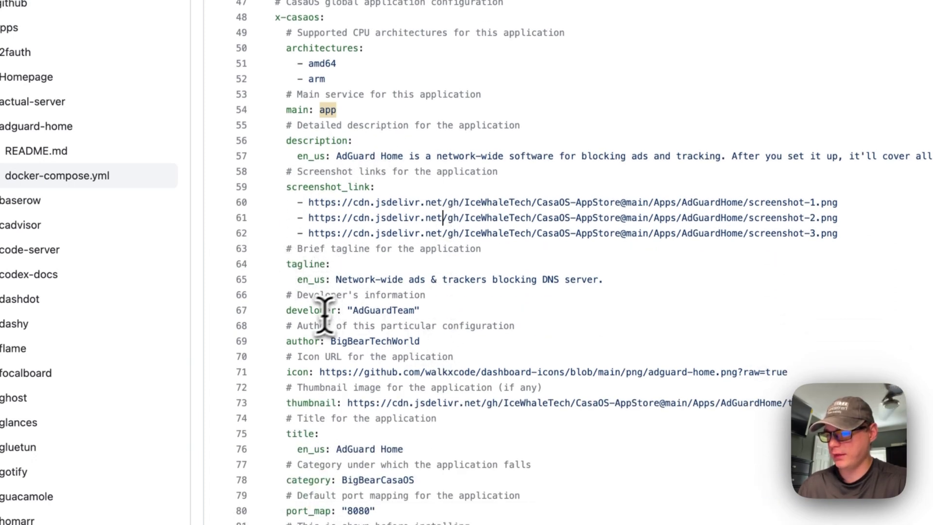
pyautogui.moveTo(288, 311); pyautogui.dragTo(458, 319)
pyautogui.scroll(-1, 389, 338)
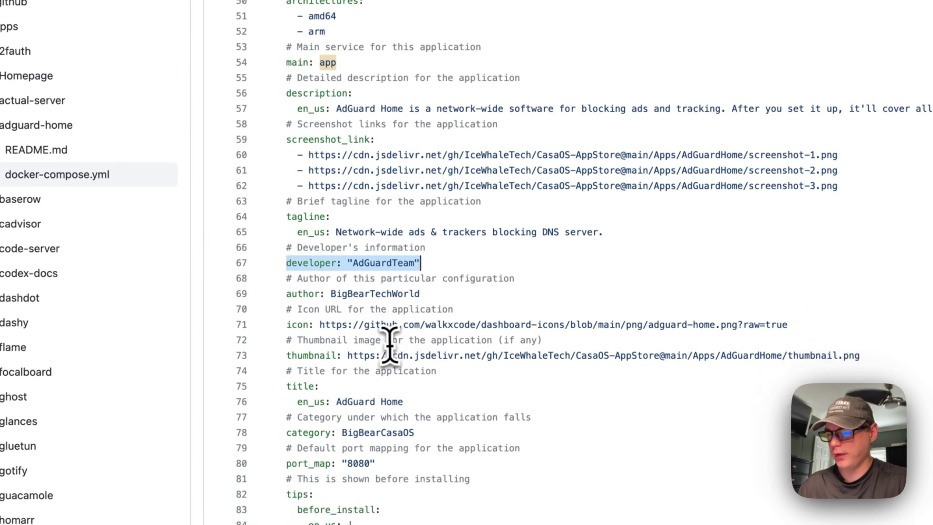
pyautogui.moveTo(287, 296); pyautogui.dragTo(425, 295)
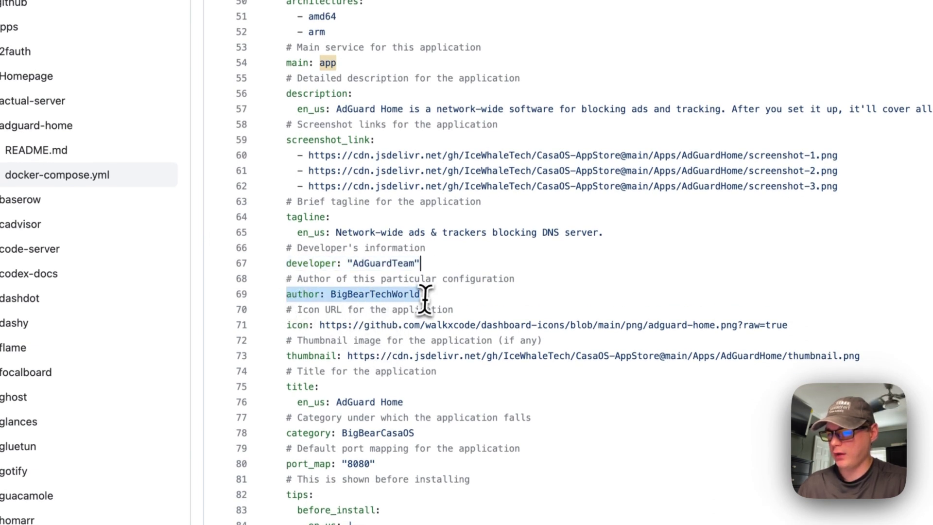
pyautogui.moveTo(288, 326); pyautogui.dragTo(564, 325)
pyautogui.moveTo(287, 356); pyautogui.dragTo(471, 356)
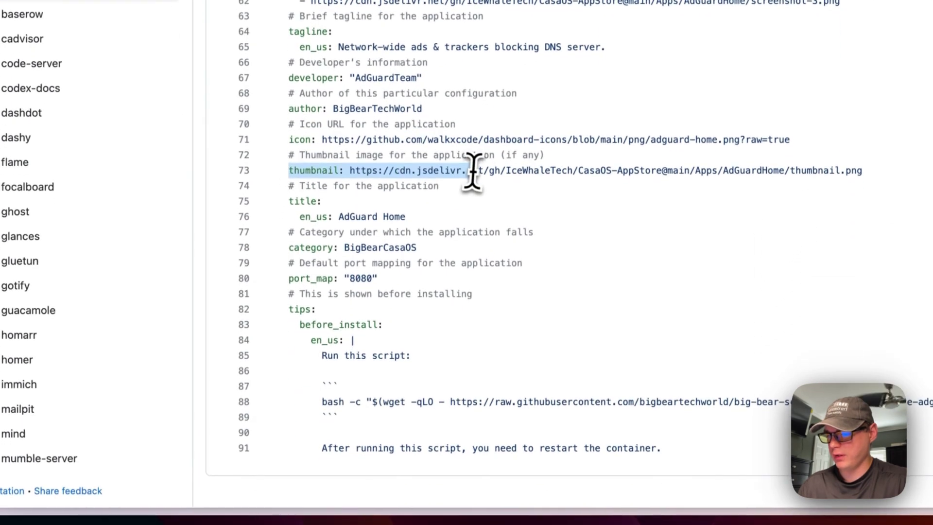
pyautogui.tripleClick(293, 199)
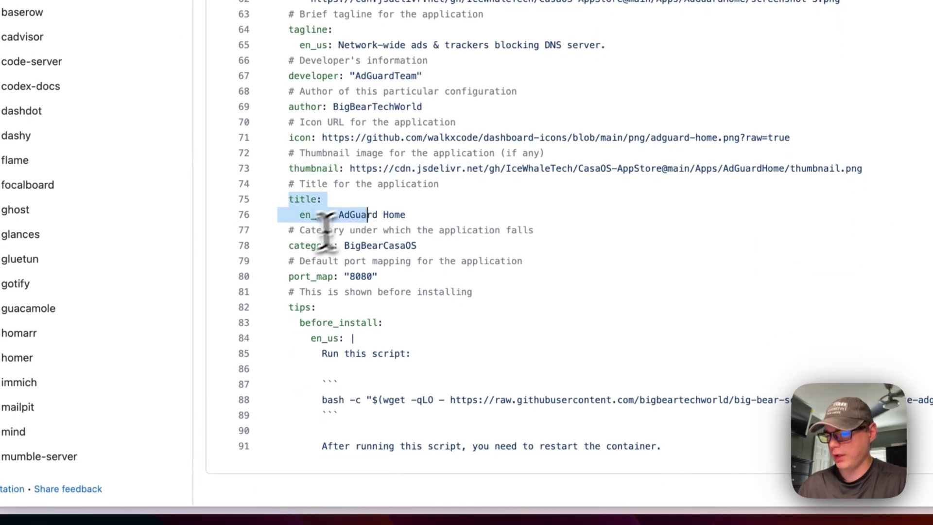
pyautogui.click(368, 215)
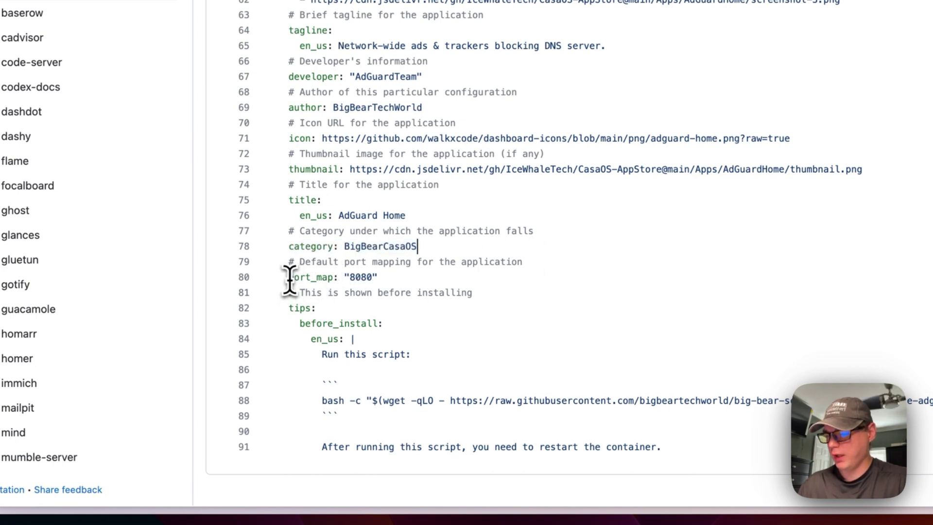
pyautogui.scroll(15, 365, 280)
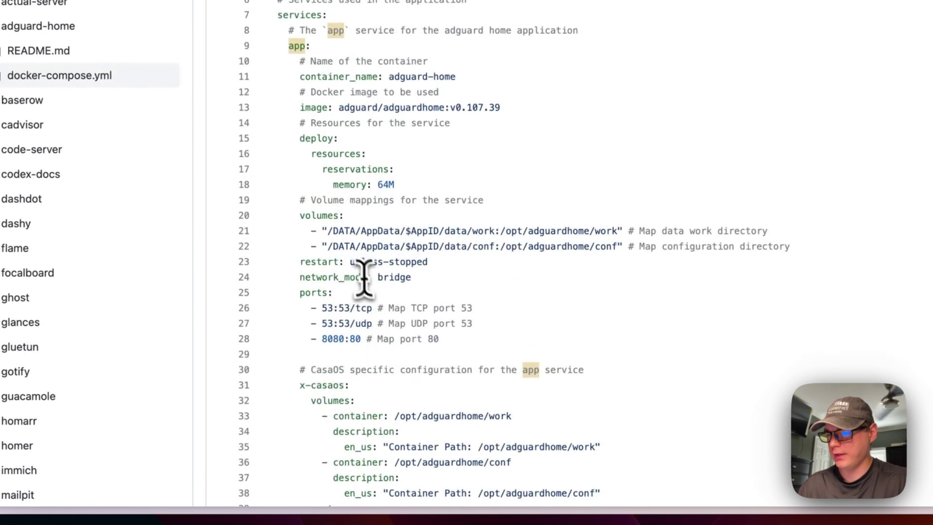
pyautogui.scroll(-1, 335, 227)
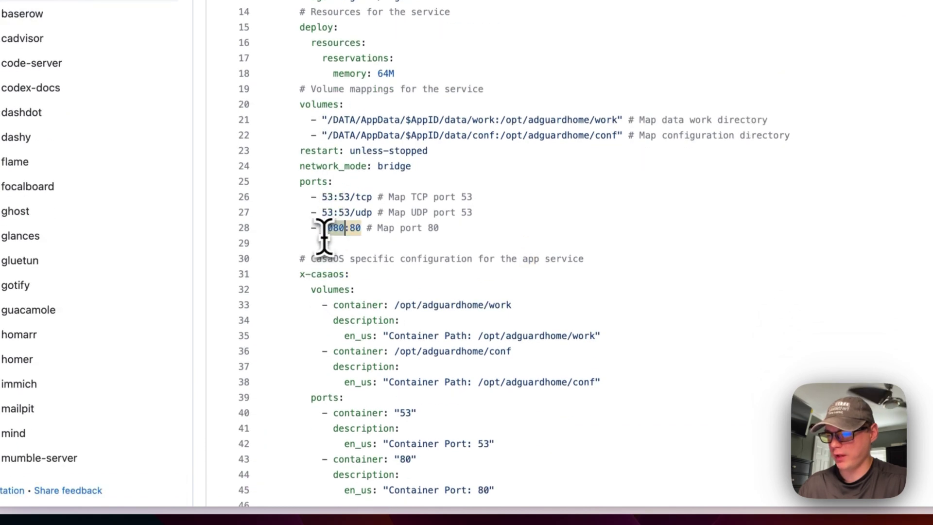
pyautogui.scroll(-14, 338, 239)
pyautogui.doubleClick(356, 277)
pyautogui.moveTo(292, 308); pyautogui.dragTo(743, 482)
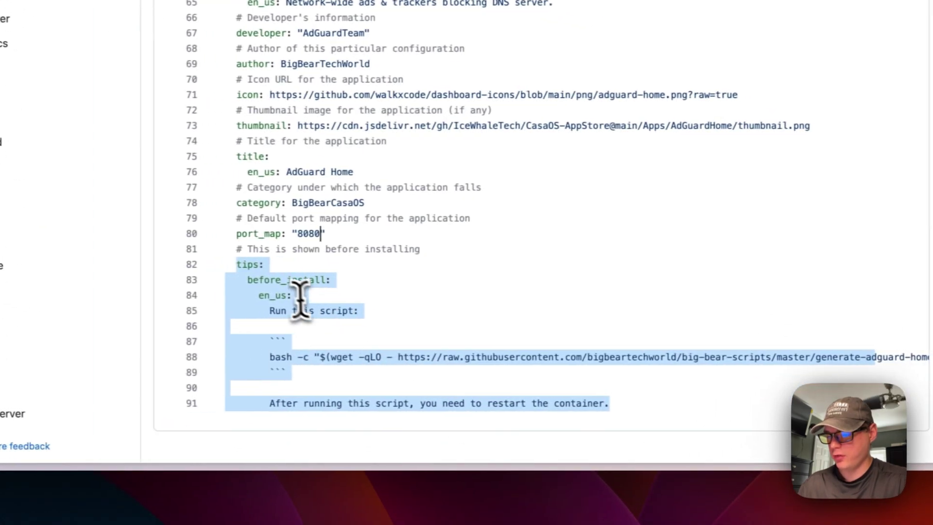
pyautogui.click(279, 282)
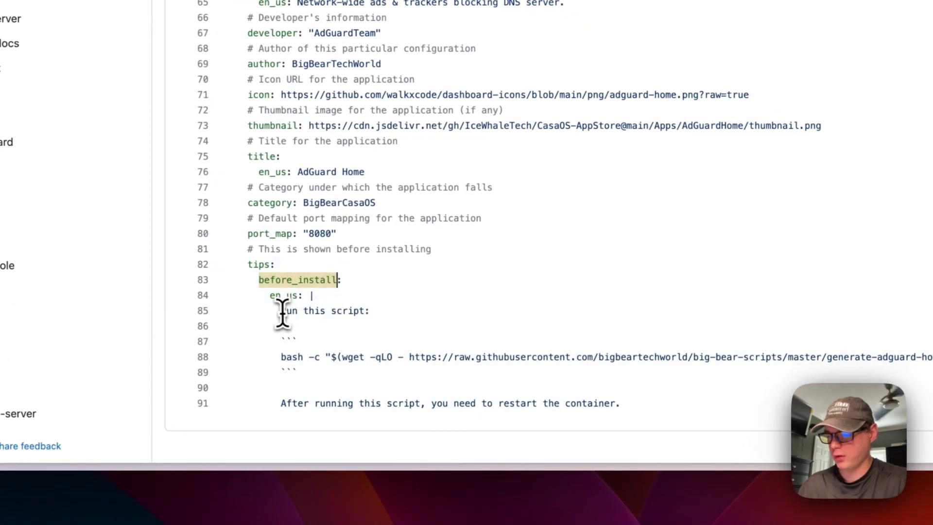
pyautogui.moveTo(283, 313); pyautogui.dragTo(666, 402)
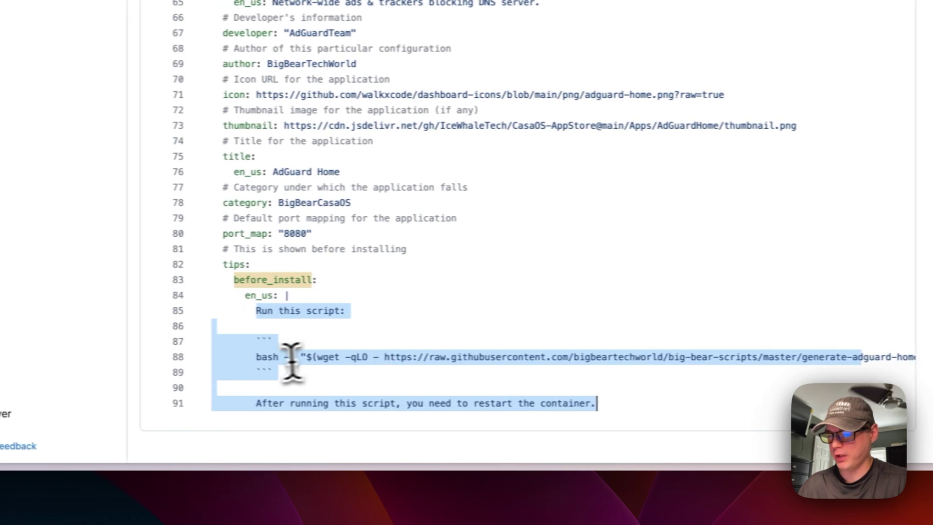
pyautogui.click(257, 357)
pyautogui.moveTo(257, 357); pyautogui.dragTo(748, 397)
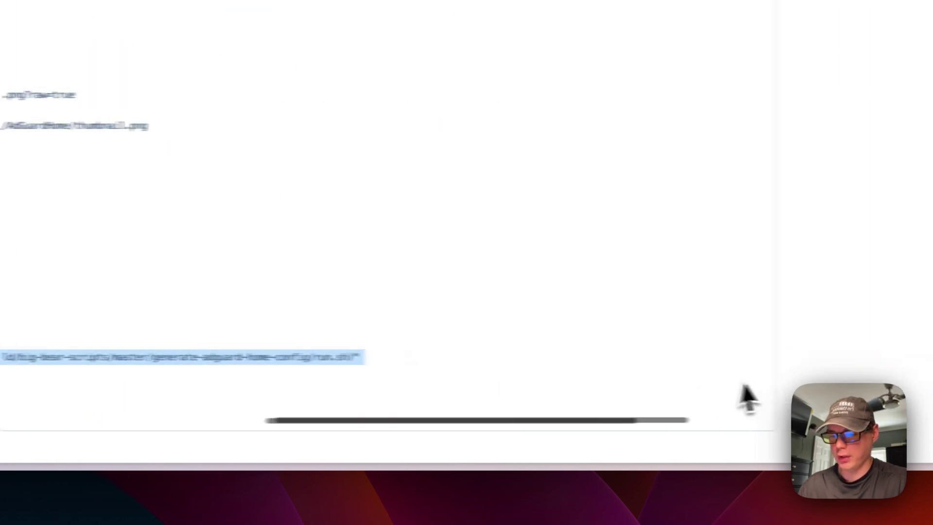
pyautogui.hscroll(5, 377, 333)
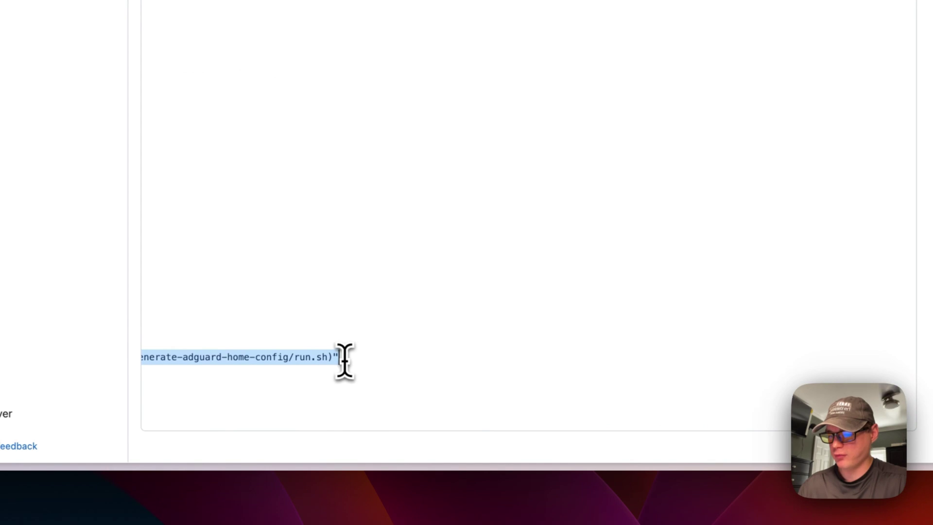
pyautogui.hscroll(-6, 339, 340)
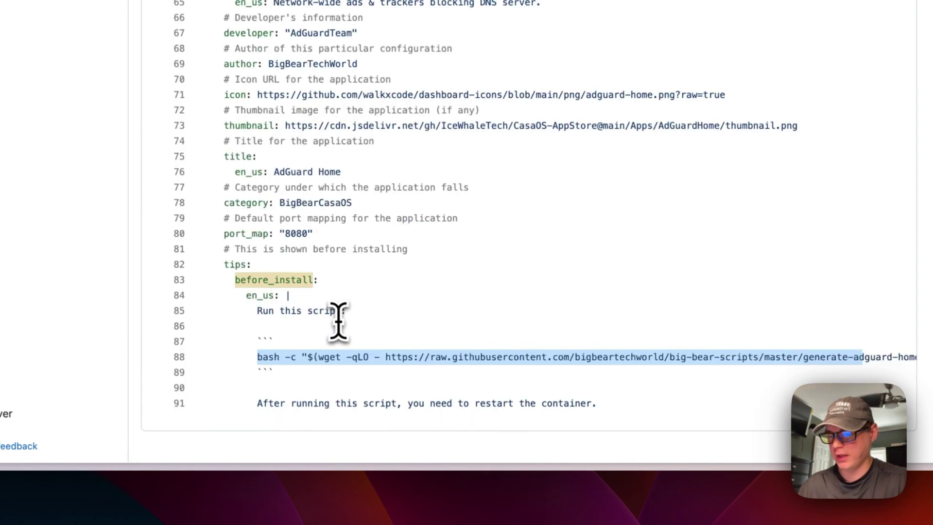
pyautogui.click(333, 323)
# Open the generate-adguard-home-config folder and highlight its run command in the README.
pyautogui.scroll(15, 332, 324)
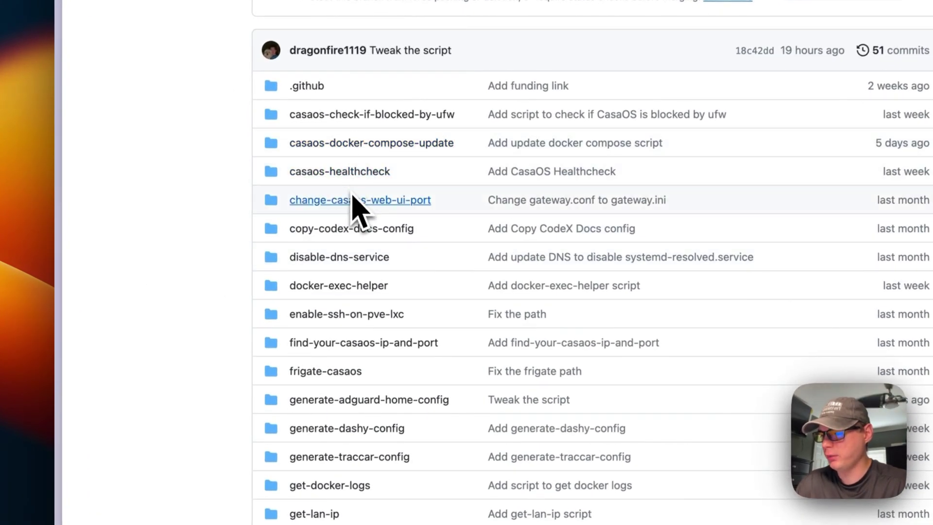
pyautogui.scroll(-5, 345, 394)
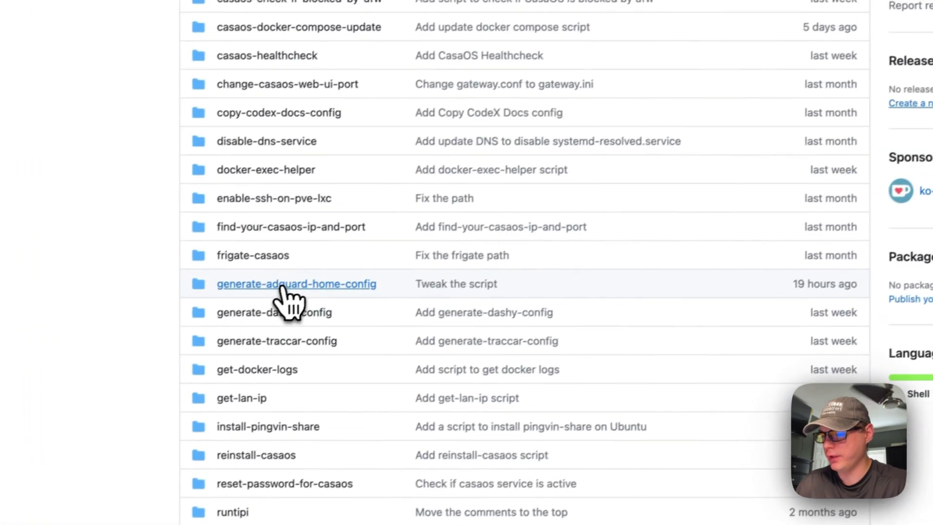
pyautogui.click(283, 285)
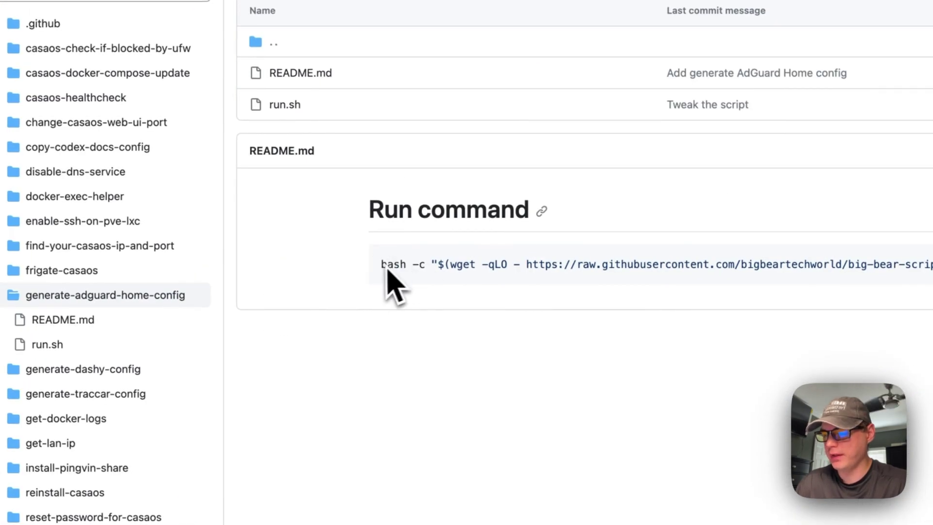
pyautogui.moveTo(382, 265); pyautogui.dragTo(865, 265)
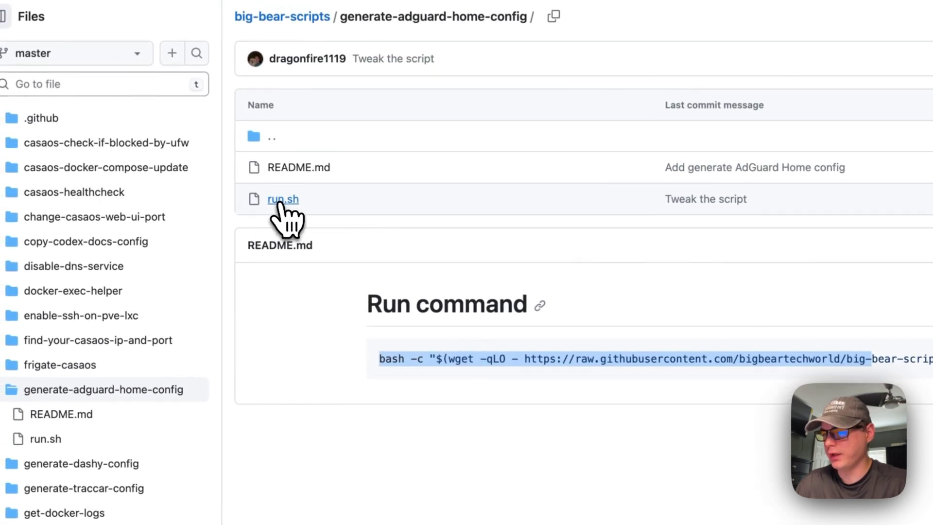
# Open run.sh and review its file-path prompt, default file_path and mkdir command.
pyautogui.click(283, 200)
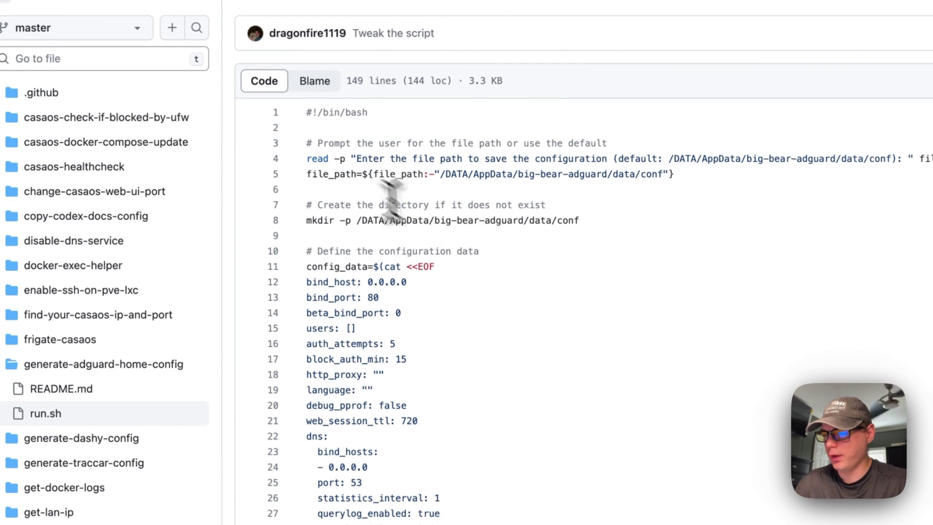
pyautogui.moveTo(308, 158); pyautogui.dragTo(673, 183)
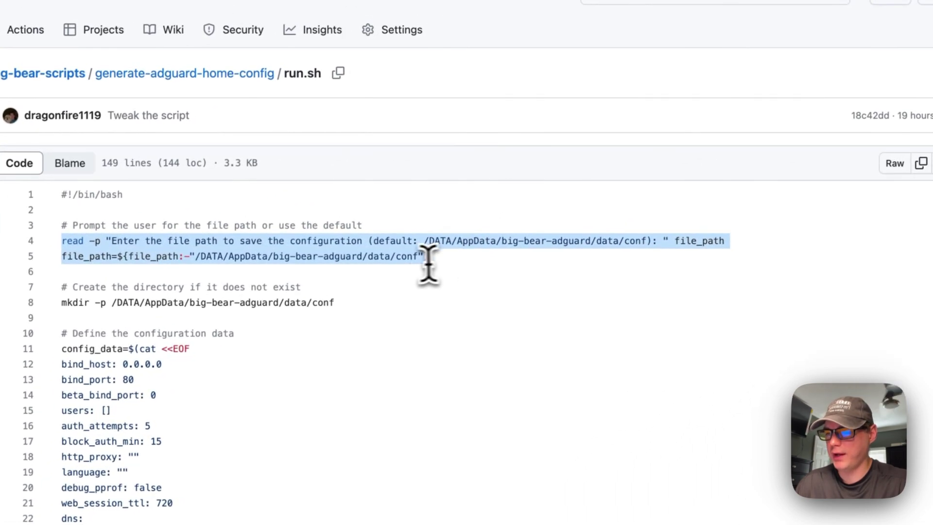
pyautogui.moveTo(428, 265); pyautogui.dragTo(641, 242)
pyautogui.click(423, 243)
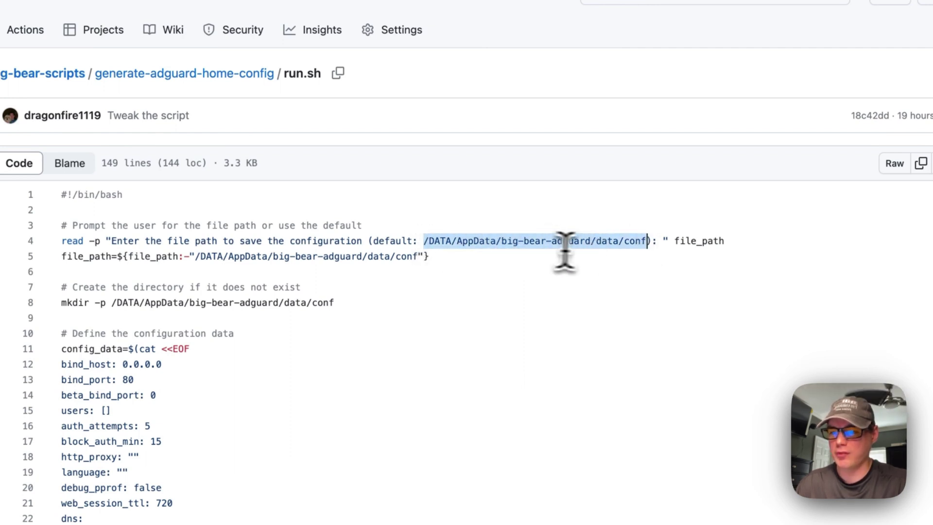
pyautogui.moveTo(61, 256); pyautogui.dragTo(467, 259)
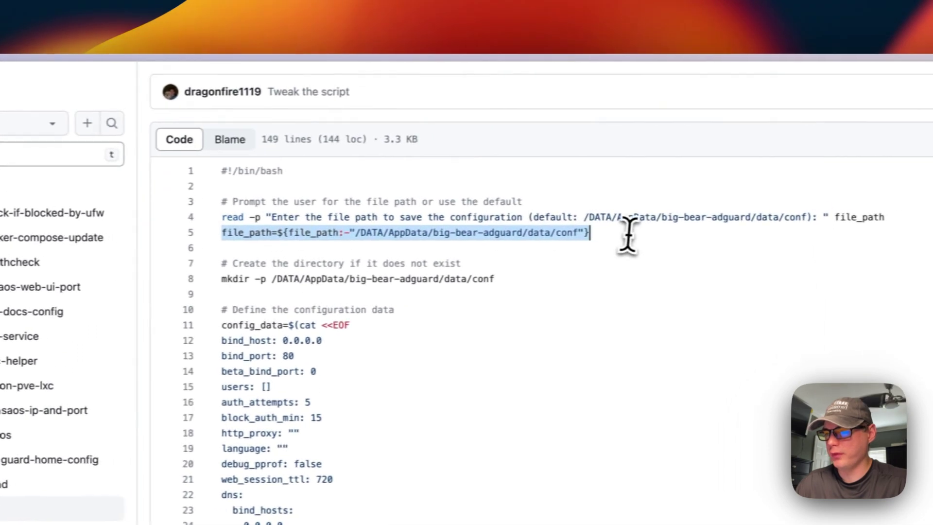
pyautogui.hscroll(-3, 370, 233)
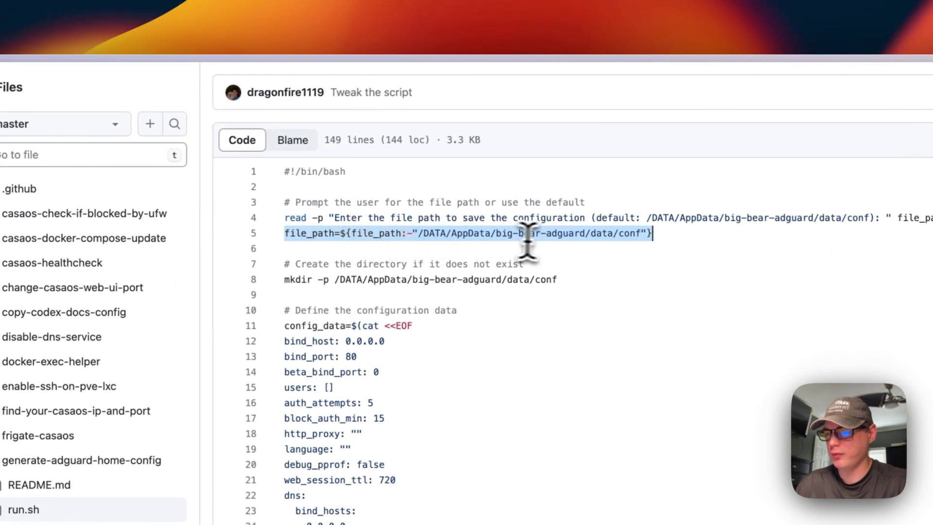
pyautogui.scroll(-1, 417, 250)
pyautogui.doubleClick(306, 217)
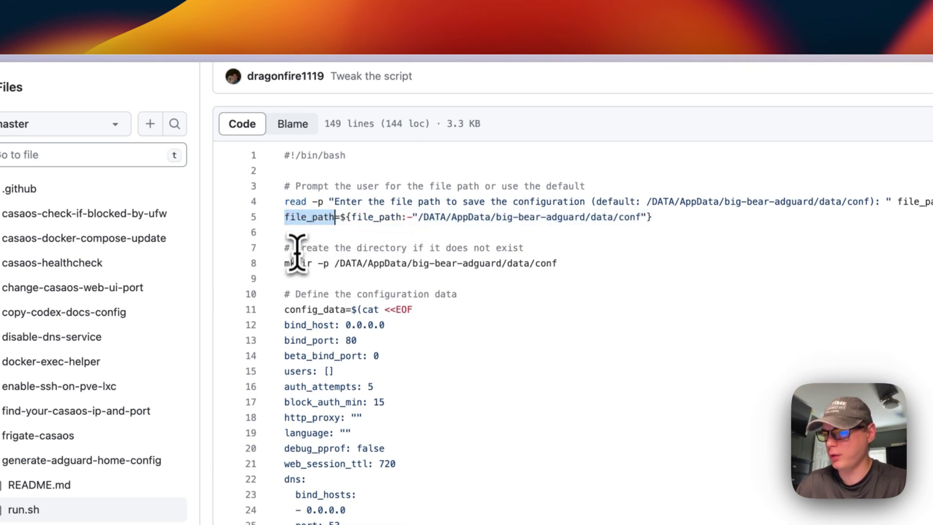
pyautogui.moveTo(311, 265); pyautogui.dragTo(558, 263)
# Review the lines that write AdGuardHome.yaml and the confirmation message on line 149.
pyautogui.hscroll(1, 388, 275)
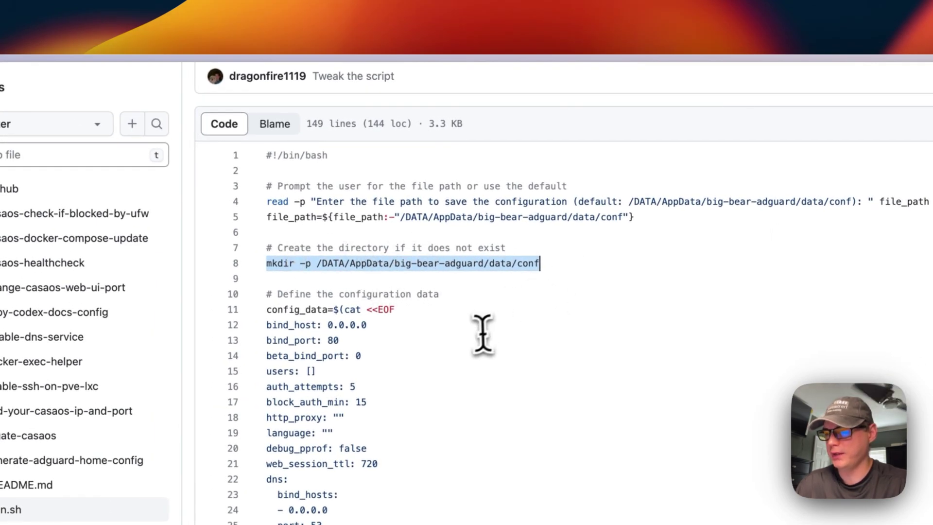
pyautogui.scroll(-5, 483, 327)
pyautogui.moveTo(268, 171); pyautogui.dragTo(398, 399)
pyautogui.scroll(-5, 398, 399)
pyautogui.scroll(-20, 394, 331)
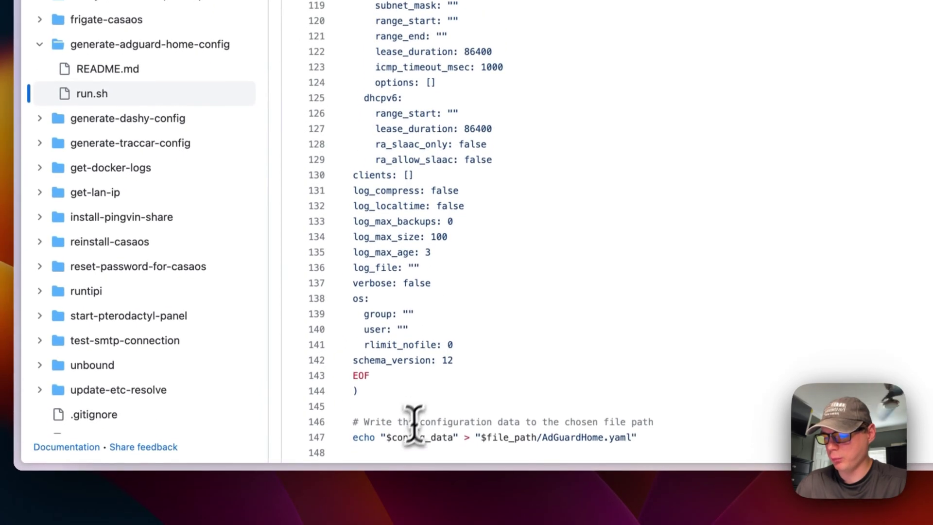
pyautogui.scroll(-3, 389, 406)
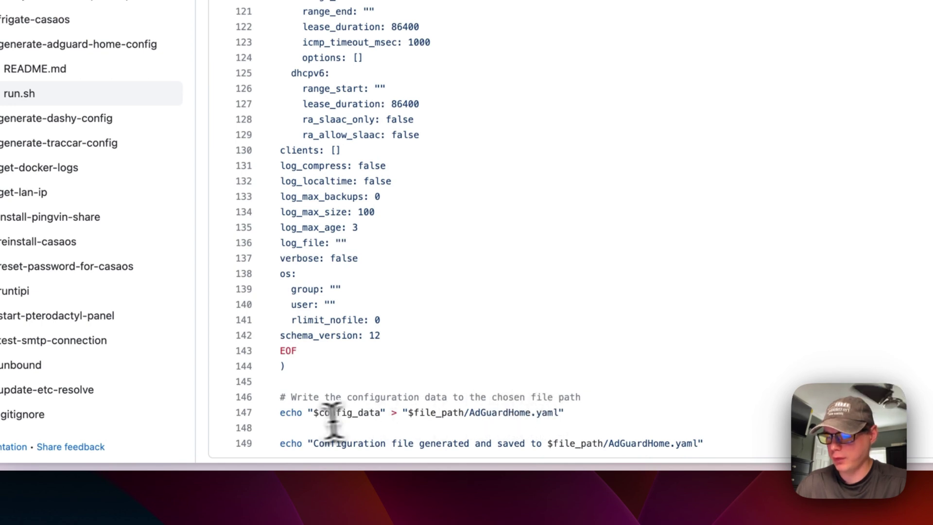
pyautogui.click(576, 412)
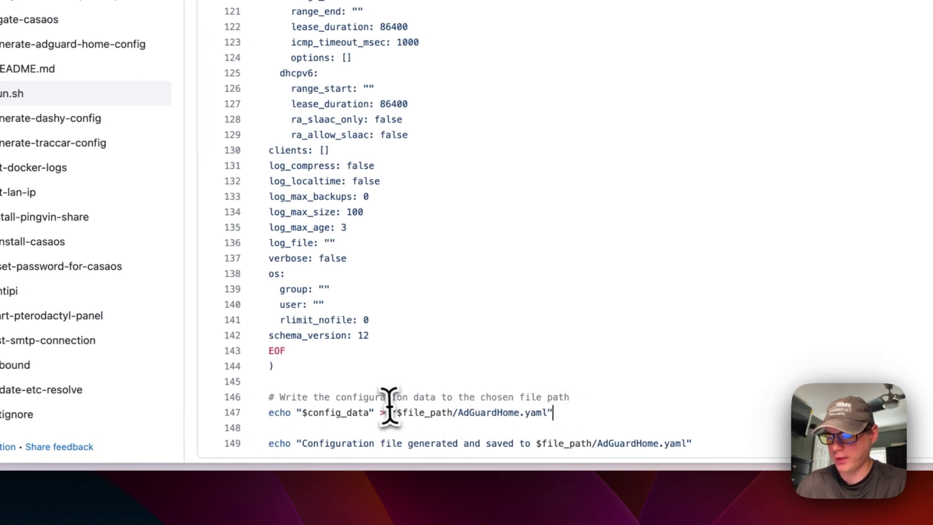
pyautogui.moveTo(399, 413); pyautogui.dragTo(545, 413)
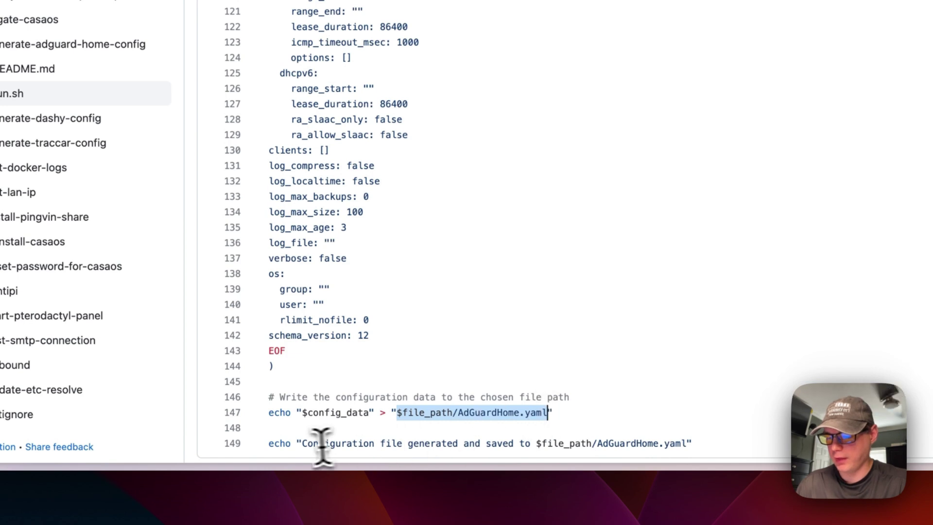
pyautogui.moveTo(271, 443); pyautogui.dragTo(692, 443)
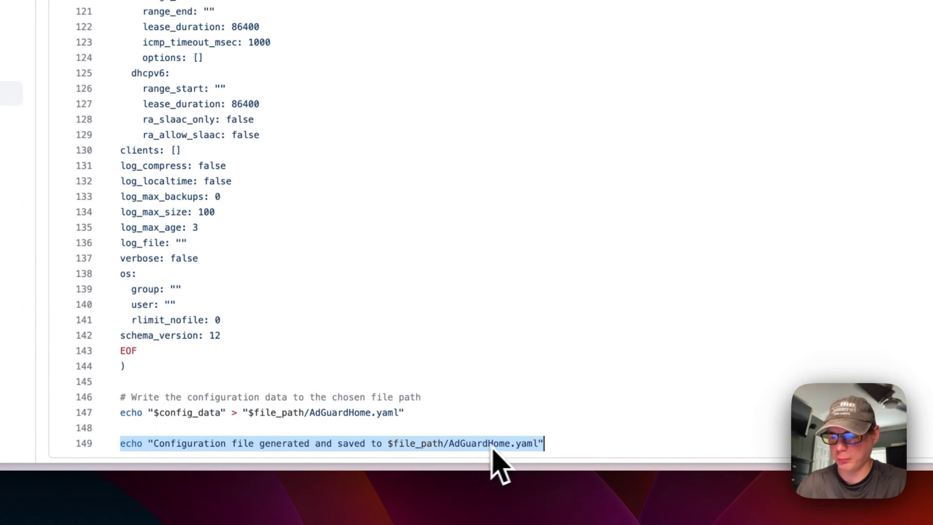
# Return to the generate-adguard-home-config folder page and copy its run command.
pyautogui.scroll(20, 316, 292)
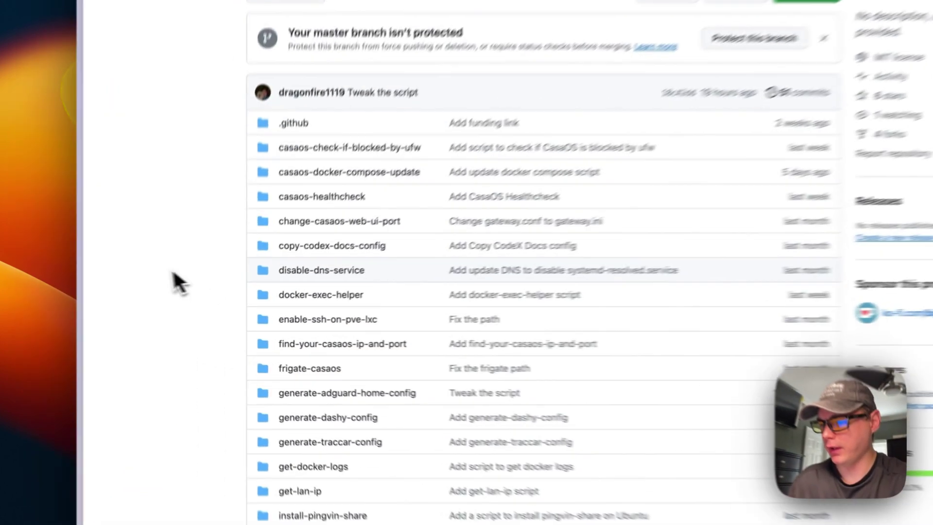
pyautogui.scroll(-3, 146, 265)
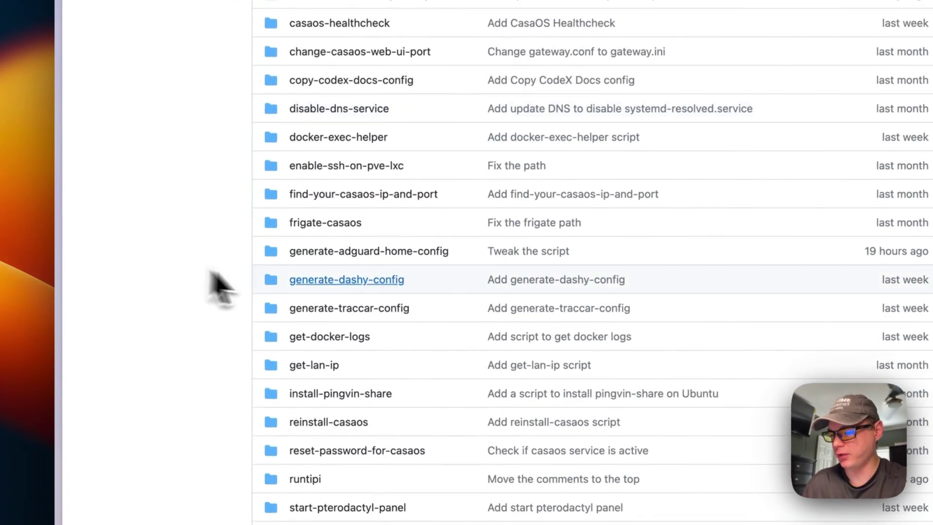
pyautogui.click(340, 255)
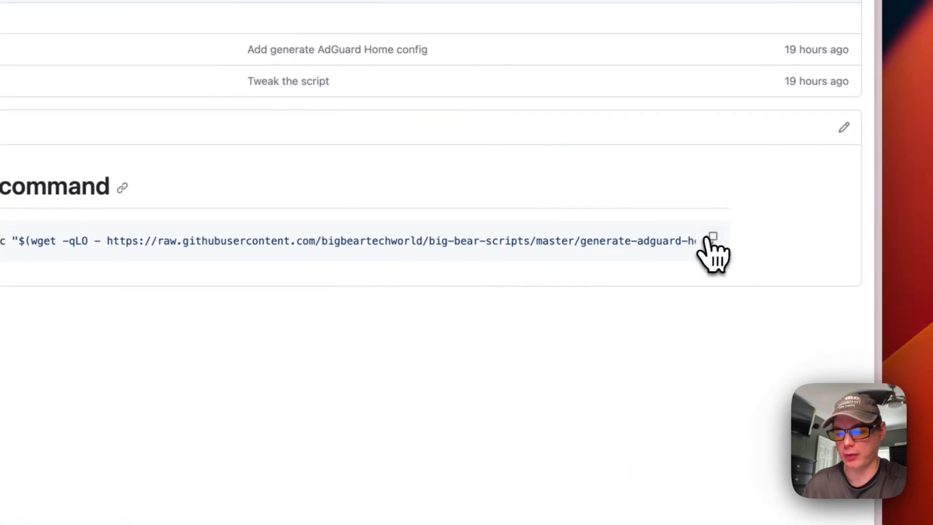
pyautogui.click(805, 262)
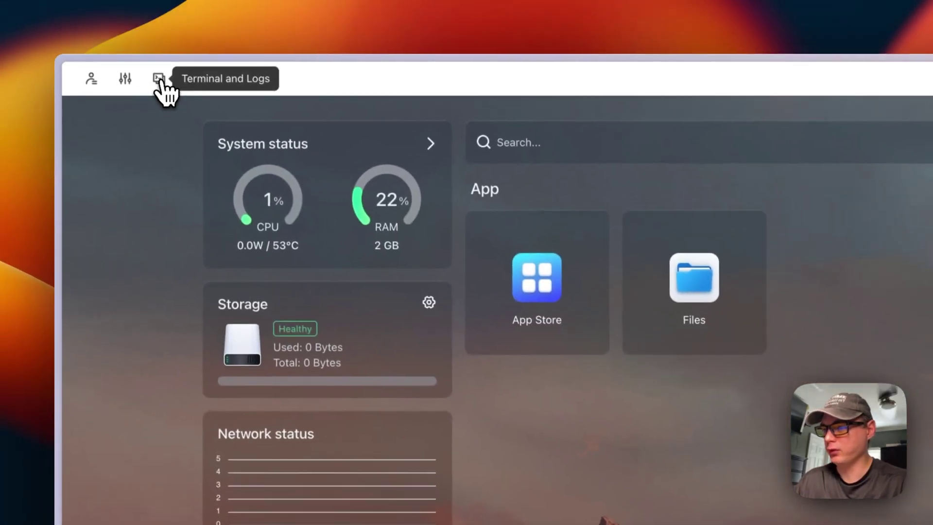
# Log in to the CasaOS terminal as root with the account password.
pyautogui.click(161, 80)
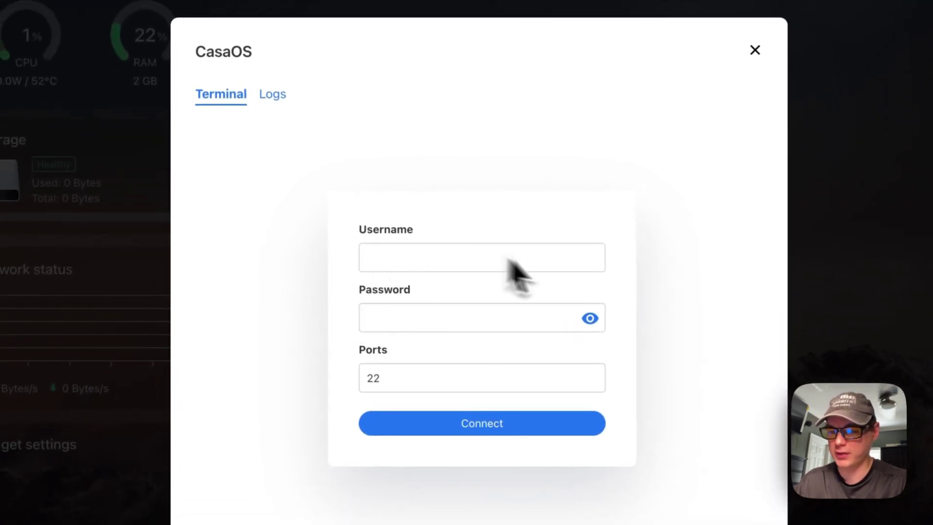
pyautogui.click(385, 257)
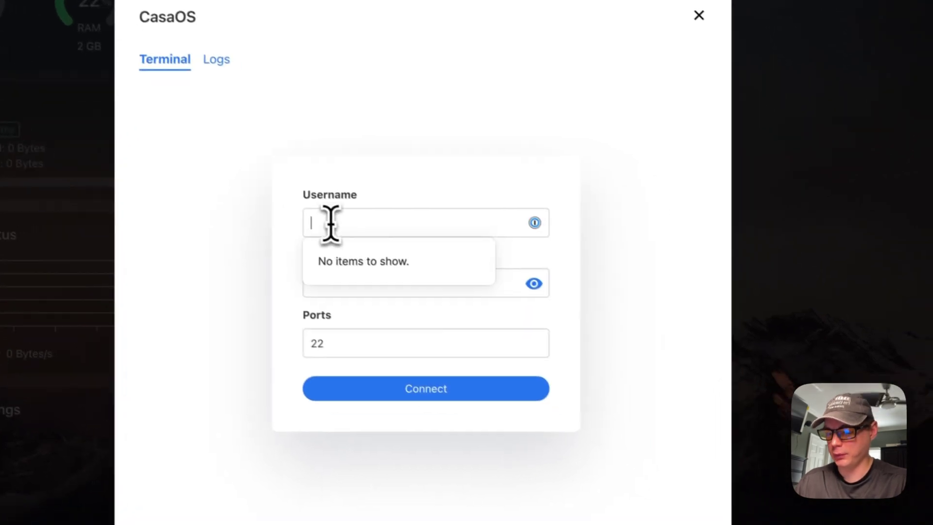
pyautogui.write('root')
pyautogui.press('Tab')
pyautogui.write('c')
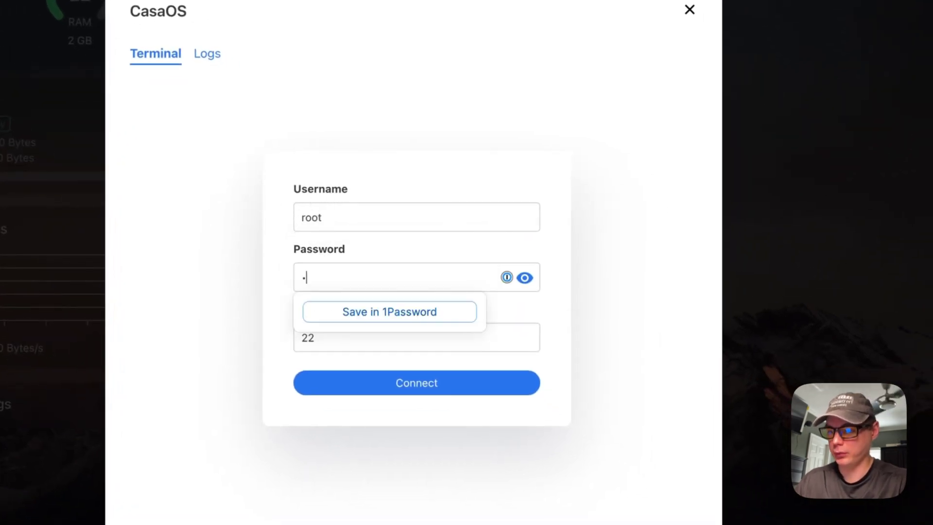
pyautogui.click(400, 384)
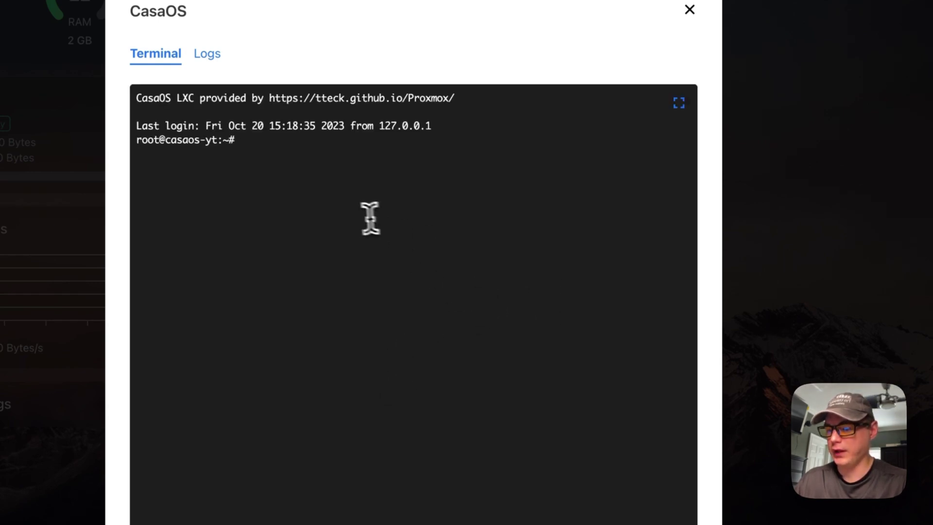
# Clear the screen, paste and run the config script, accepting the default save path.
pyautogui.write('clear')
pyautogui.press('Return')
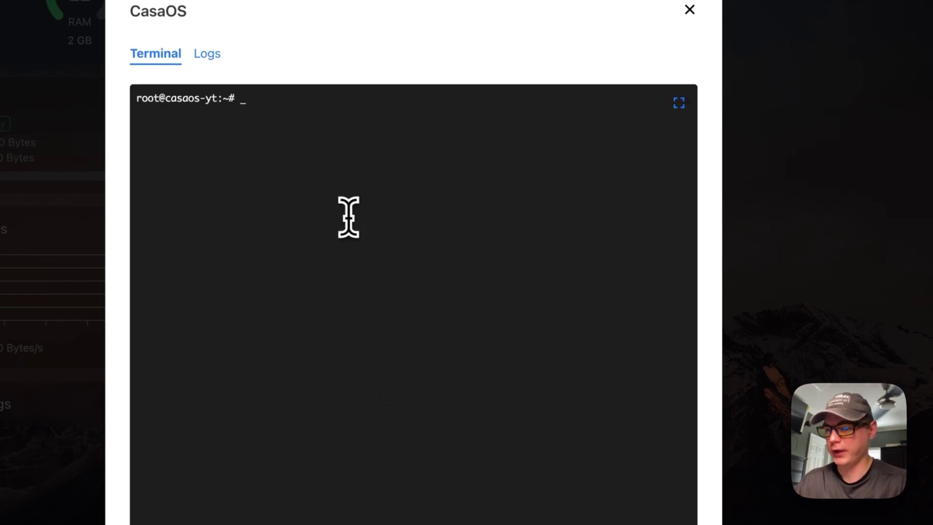
pyautogui.press('super+v')
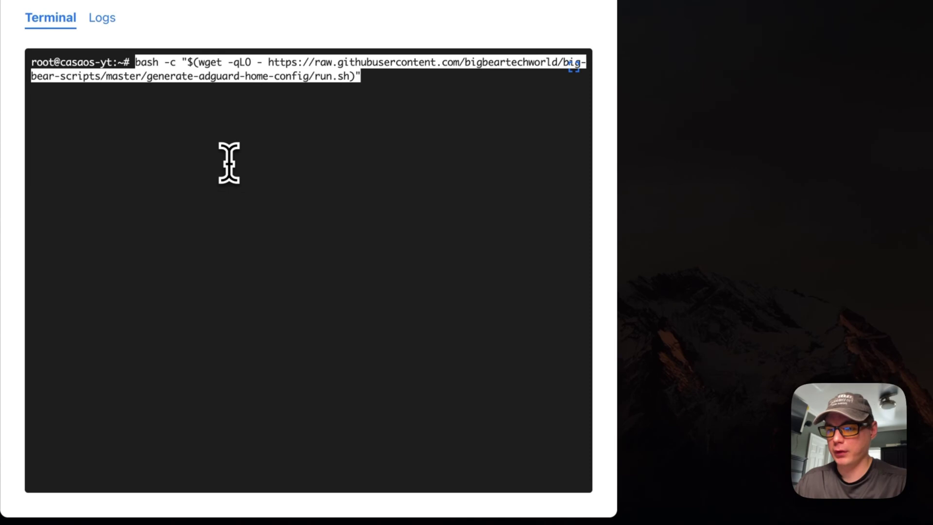
pyautogui.press('Return')
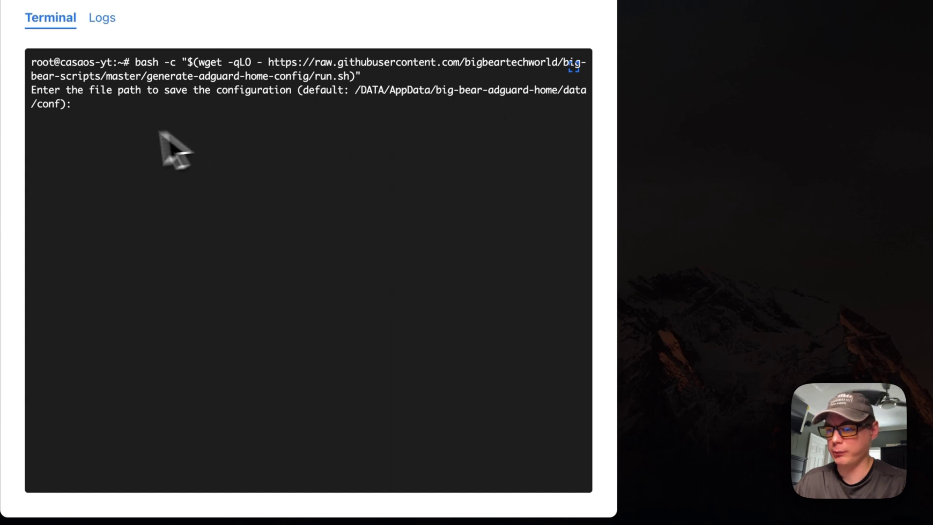
pyautogui.press('Return')
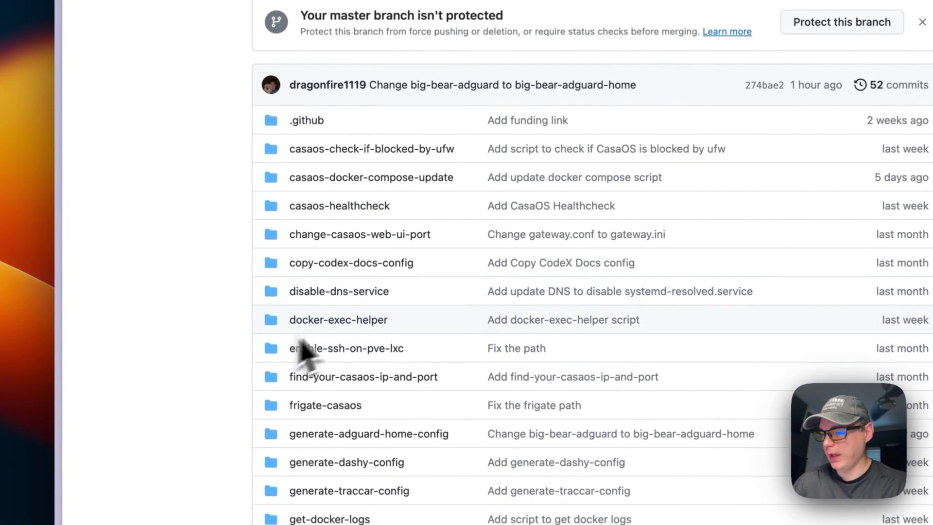
# Open disable_dns_service.sh and review the root-privilege check and pkg_map line.
pyautogui.click(339, 291)
pyautogui.scroll(-1, 369, 321)
pyautogui.scroll(-2, 386, 345)
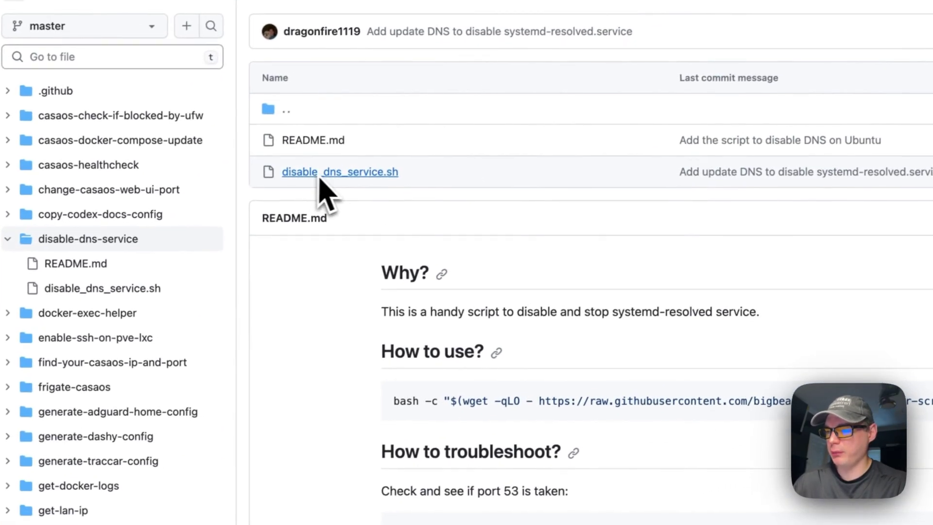
pyautogui.click(351, 173)
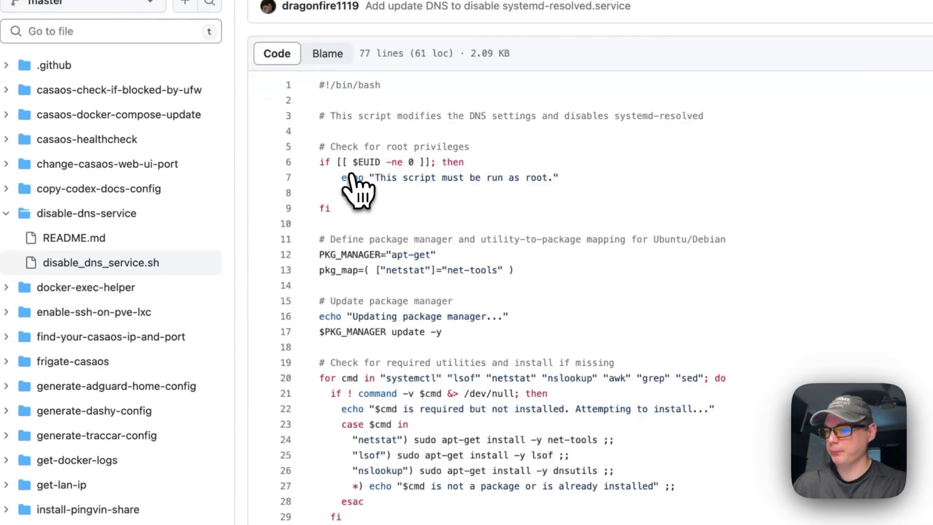
pyautogui.moveTo(321, 146); pyautogui.dragTo(459, 183)
pyautogui.scroll(-3, 343, 214)
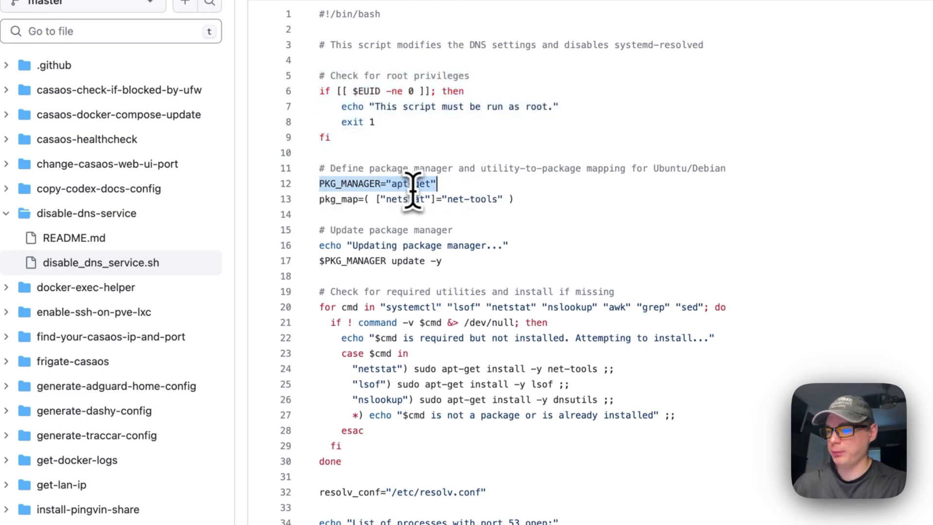
pyautogui.moveTo(321, 200); pyautogui.dragTo(516, 199)
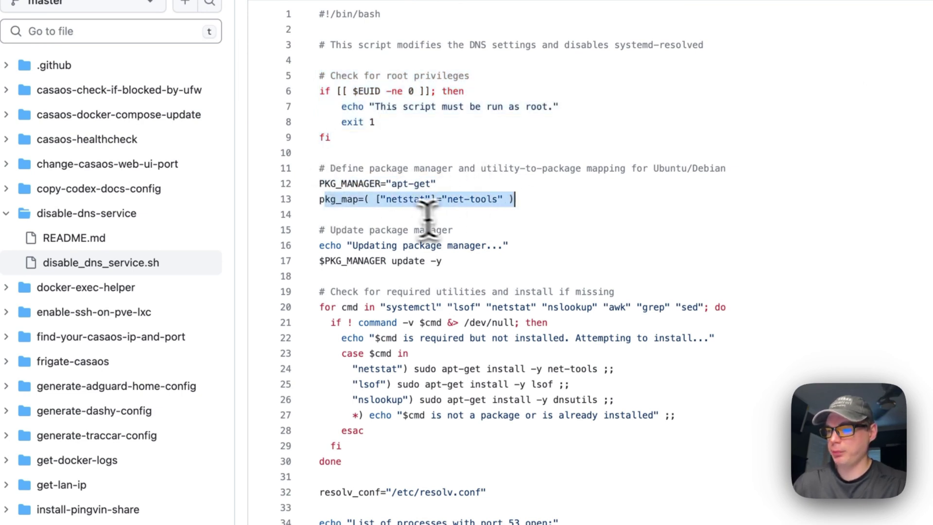
# Review the package-manager update, the utility-install loop and the resolv_conf path.
pyautogui.scroll(-2, 462, 251)
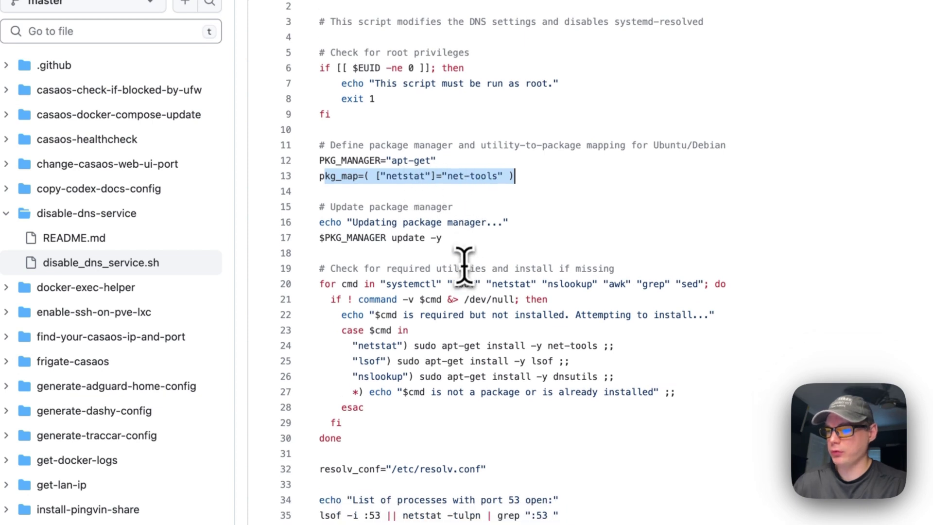
pyautogui.moveTo(320, 197); pyautogui.dragTo(458, 233)
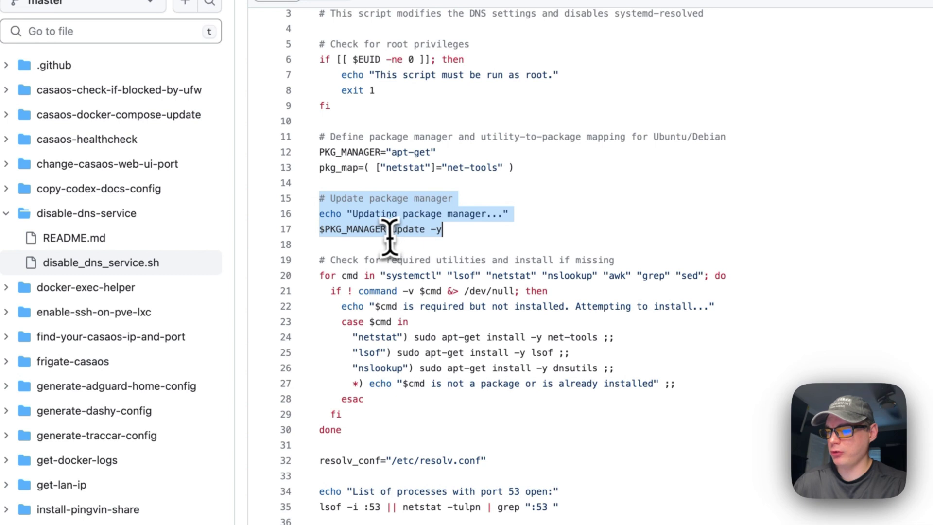
pyautogui.scroll(-1, 399, 236)
pyautogui.press('Right')
pyautogui.moveTo(318, 240); pyautogui.dragTo(344, 411)
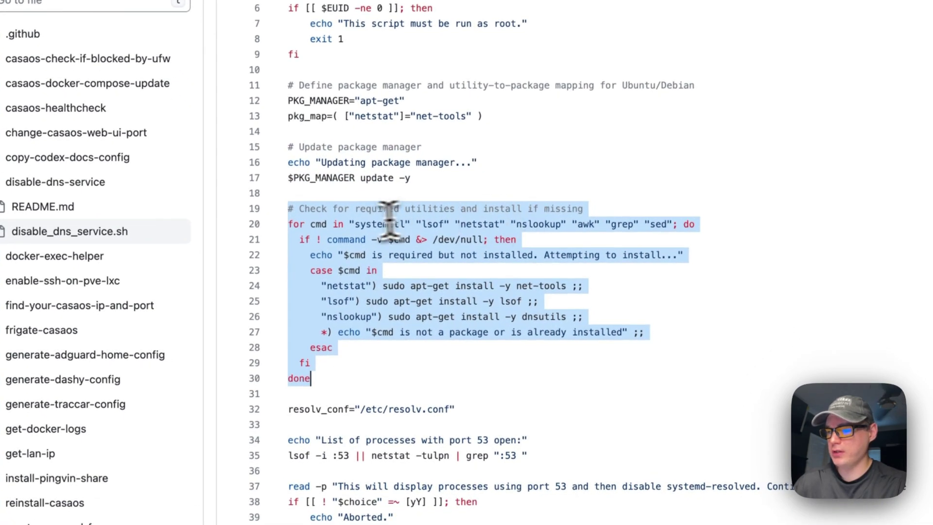
pyautogui.scroll(-5, 492, 224)
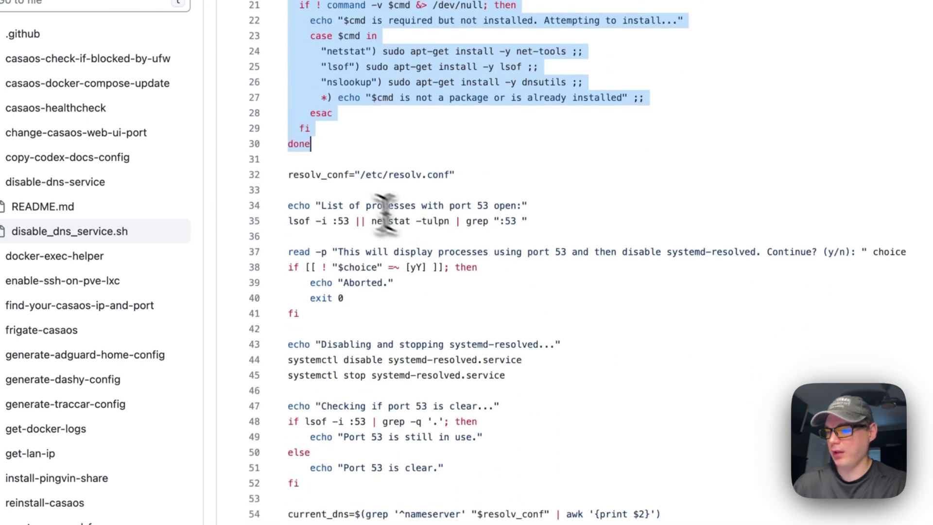
pyautogui.moveTo(290, 175); pyautogui.dragTo(562, 177)
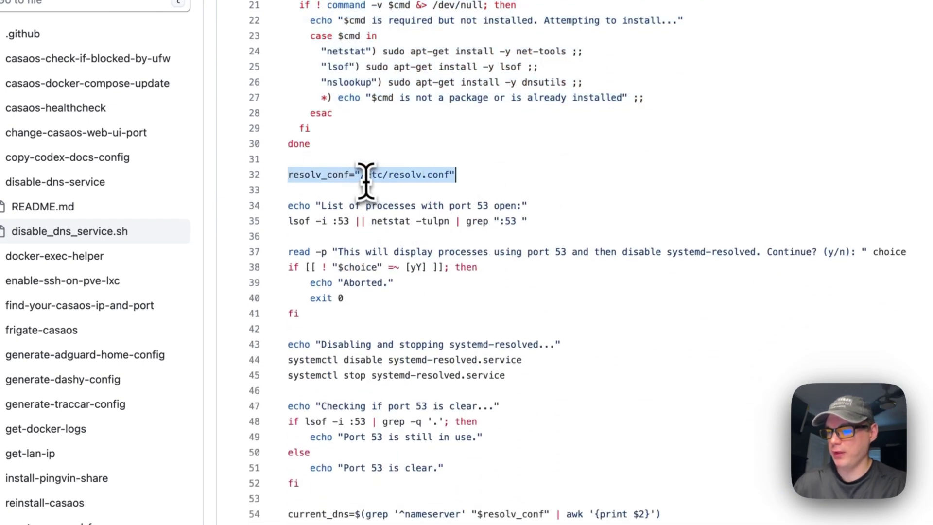
# Review the continue-or-abort prompt block and the abort lines 39–40.
pyautogui.scroll(-3, 444, 182)
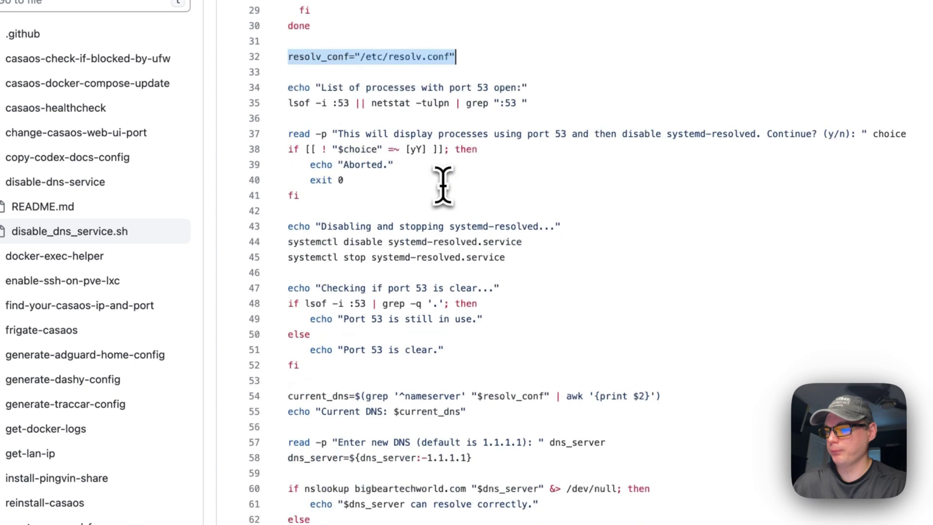
pyautogui.moveTo(288, 87); pyautogui.dragTo(544, 104)
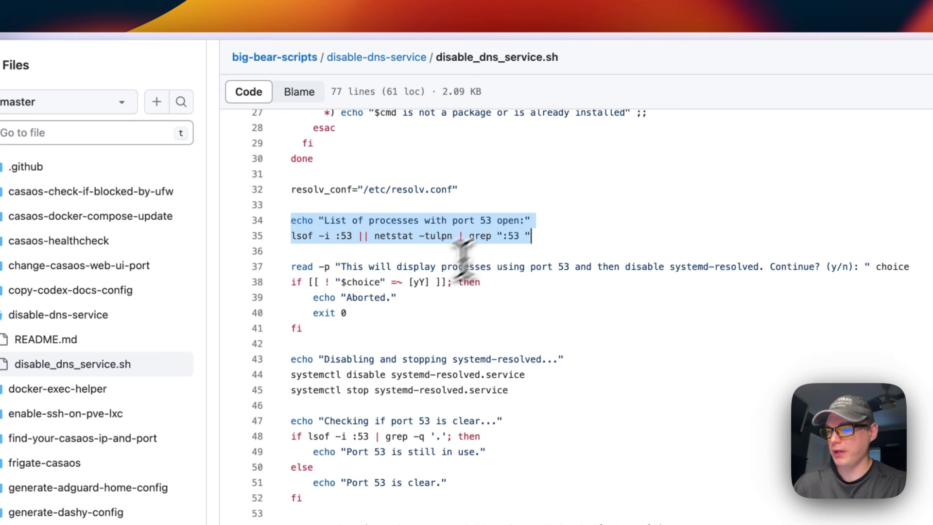
pyautogui.moveTo(290, 266); pyautogui.dragTo(275, 296)
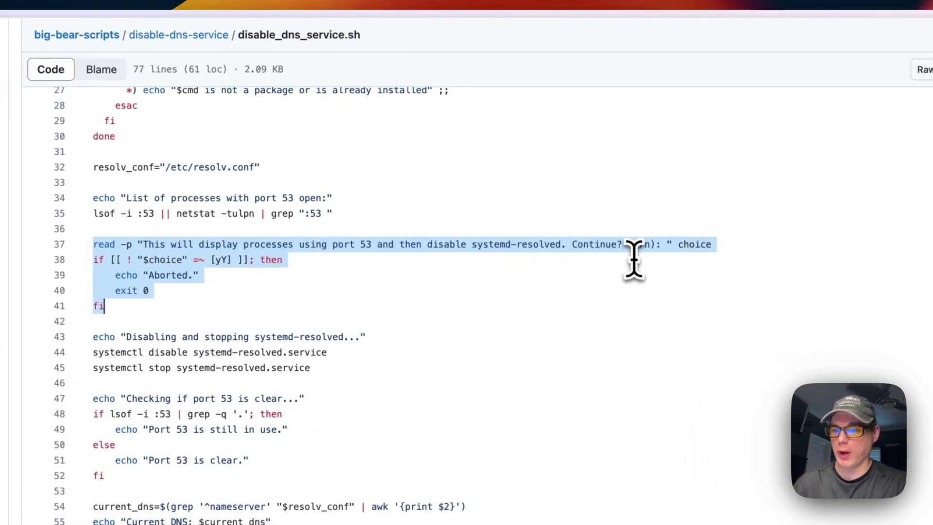
pyautogui.scroll(-2, 542, 287)
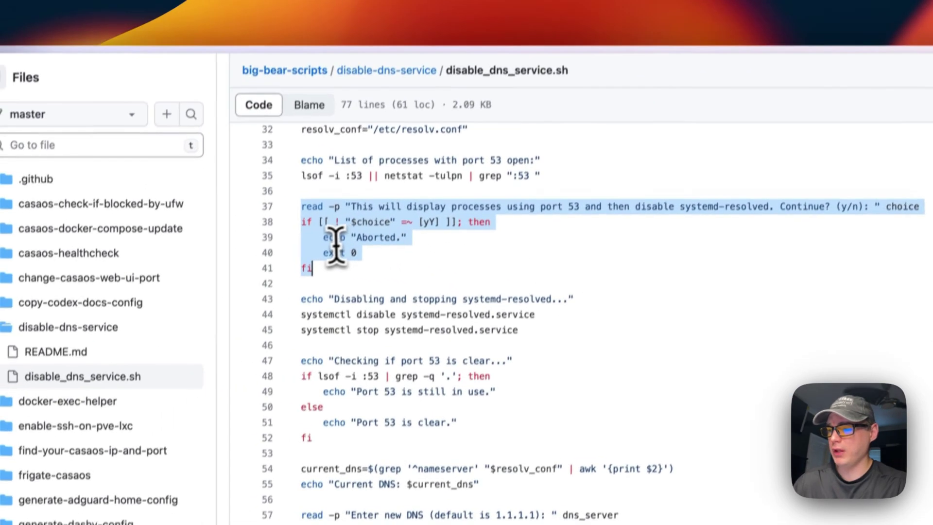
pyautogui.moveTo(322, 237); pyautogui.dragTo(359, 252)
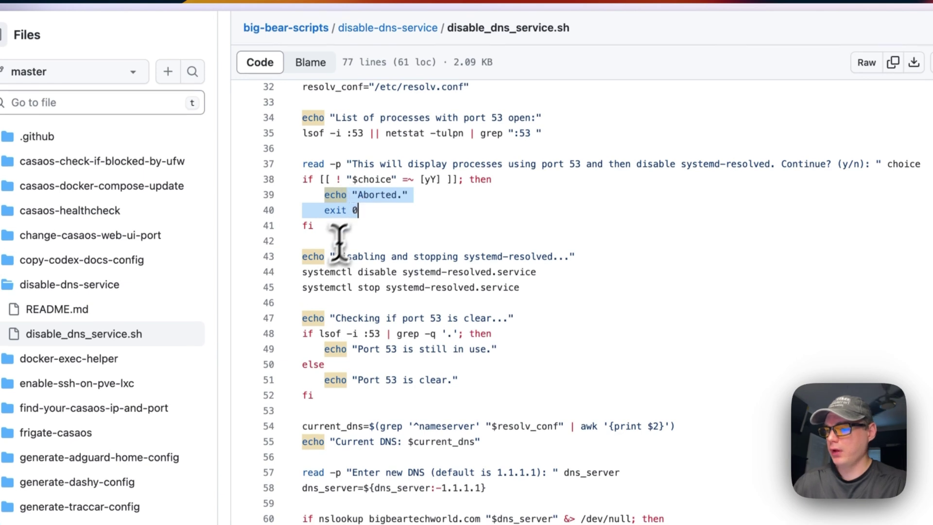
pyautogui.click(302, 260)
pyautogui.moveTo(302, 259); pyautogui.dragTo(529, 286)
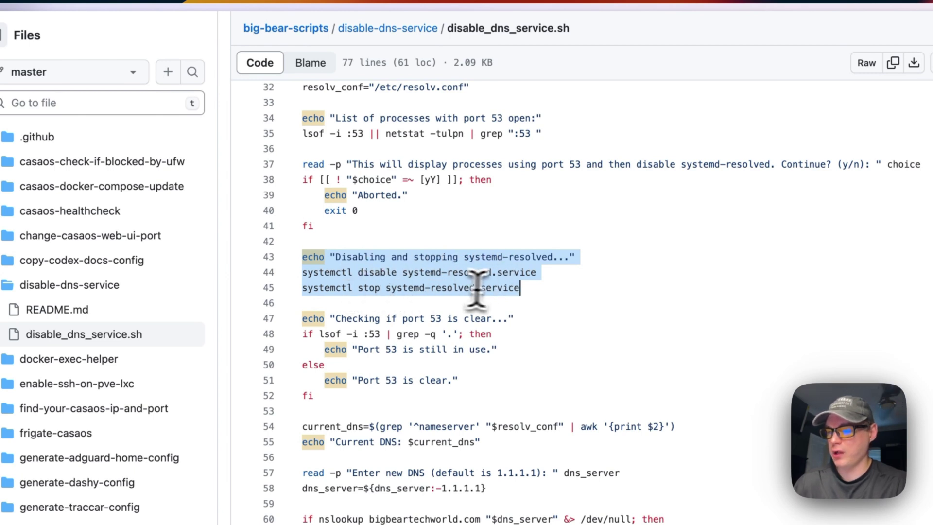
pyautogui.moveTo(302, 317); pyautogui.dragTo(363, 407)
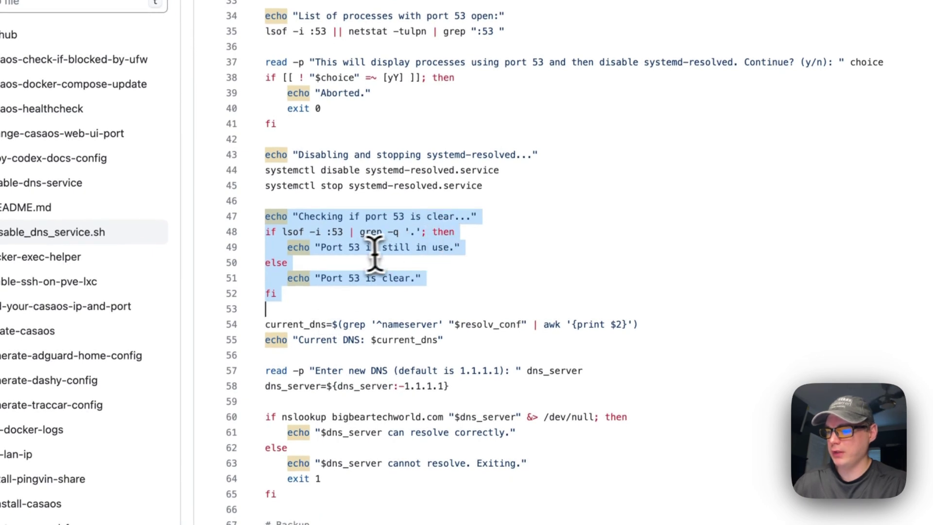
pyautogui.click(341, 260)
pyautogui.moveTo(285, 233); pyautogui.dragTo(496, 234)
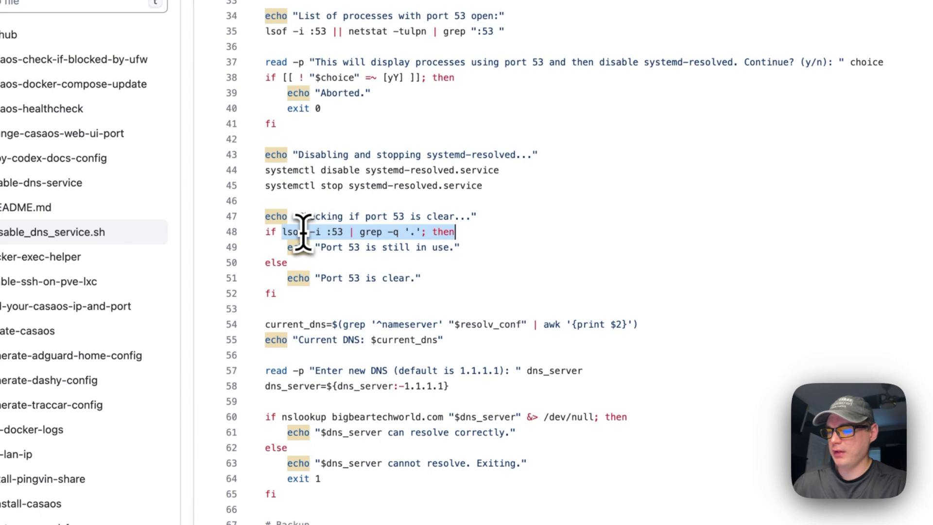
pyautogui.moveTo(320, 278); pyautogui.dragTo(448, 284)
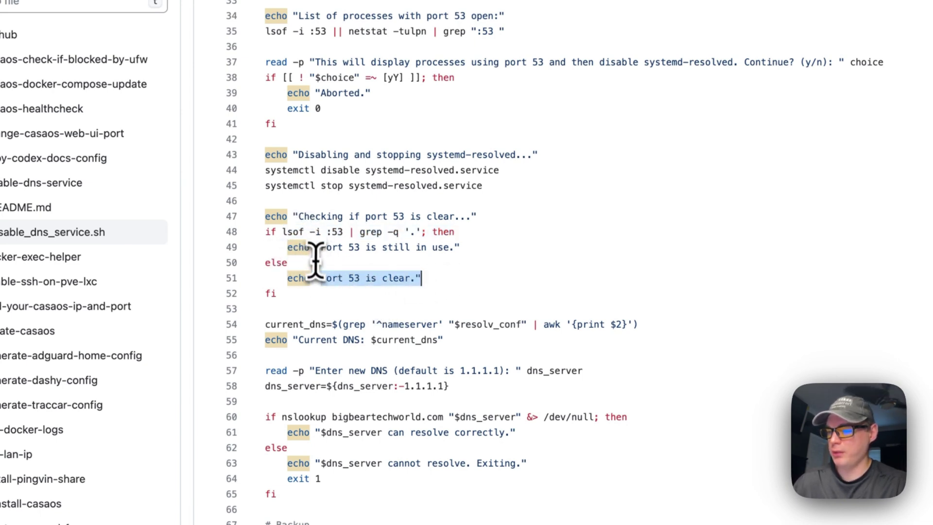
pyautogui.moveTo(284, 234); pyautogui.dragTo(475, 236)
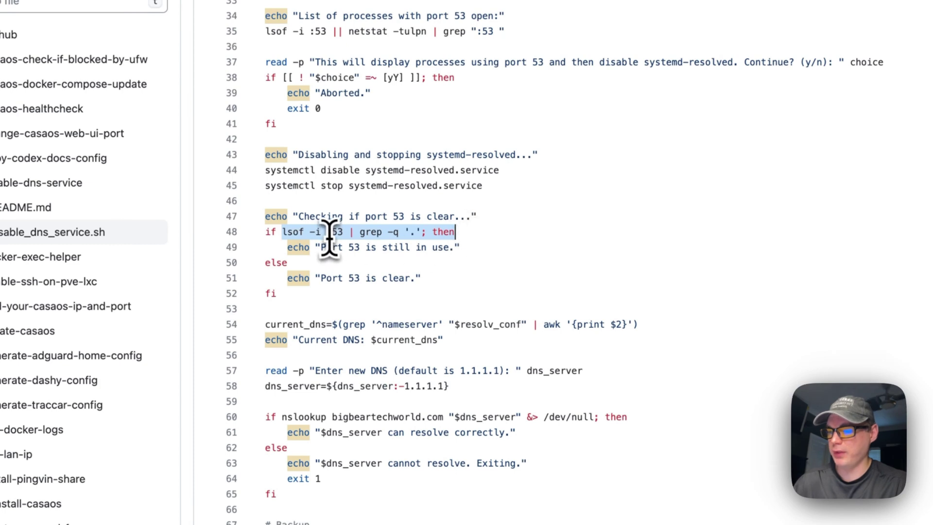
pyautogui.click(605, 246)
pyautogui.scroll(-2, 606, 233)
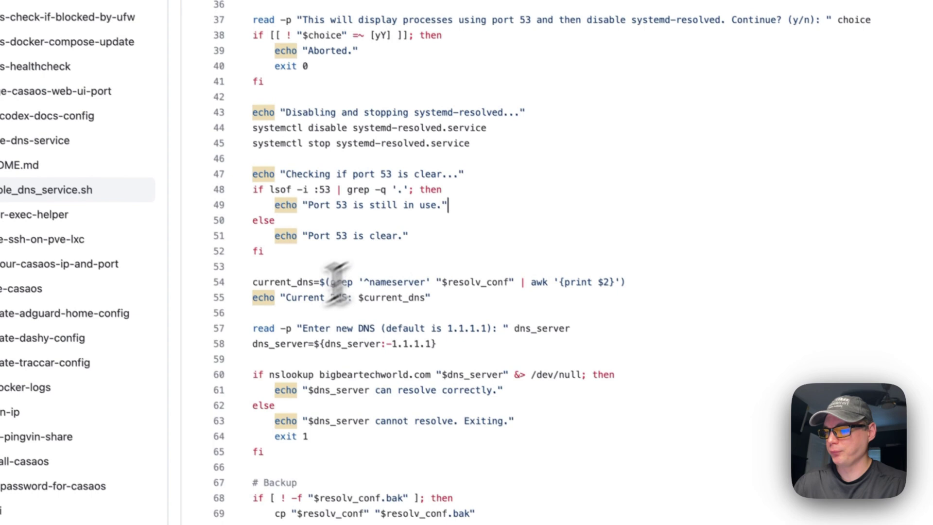
pyautogui.moveTo(252, 281); pyautogui.dragTo(458, 282)
pyautogui.moveTo(503, 322); pyautogui.dragTo(512, 340)
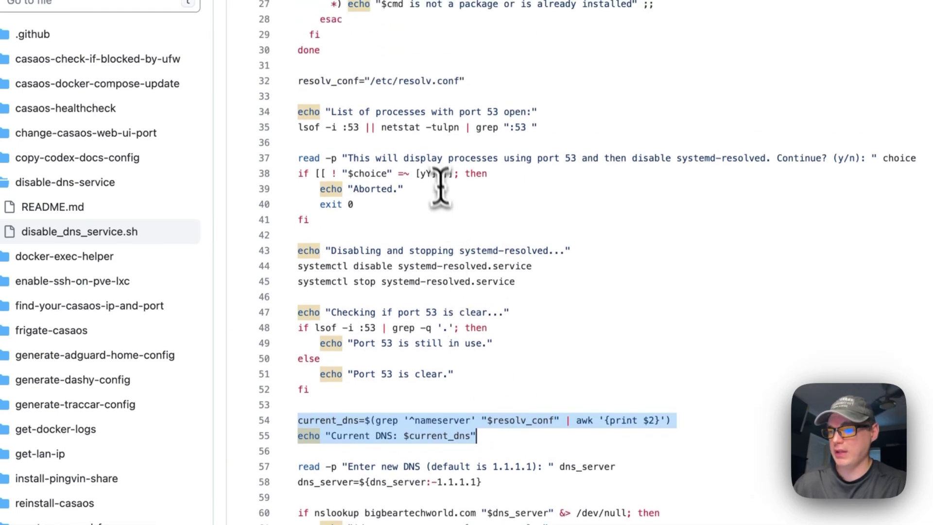
pyautogui.doubleClick(525, 322)
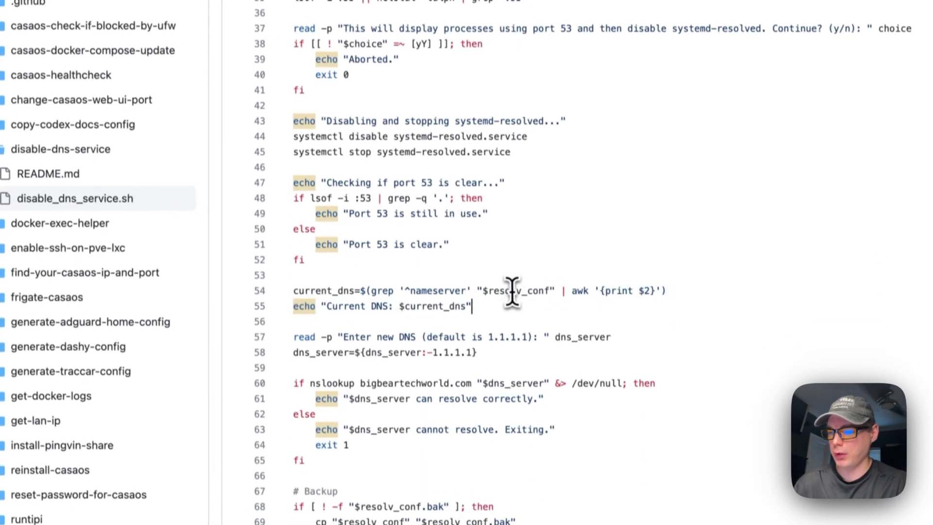
pyautogui.scroll(8, 471, 276)
pyautogui.click(316, 358)
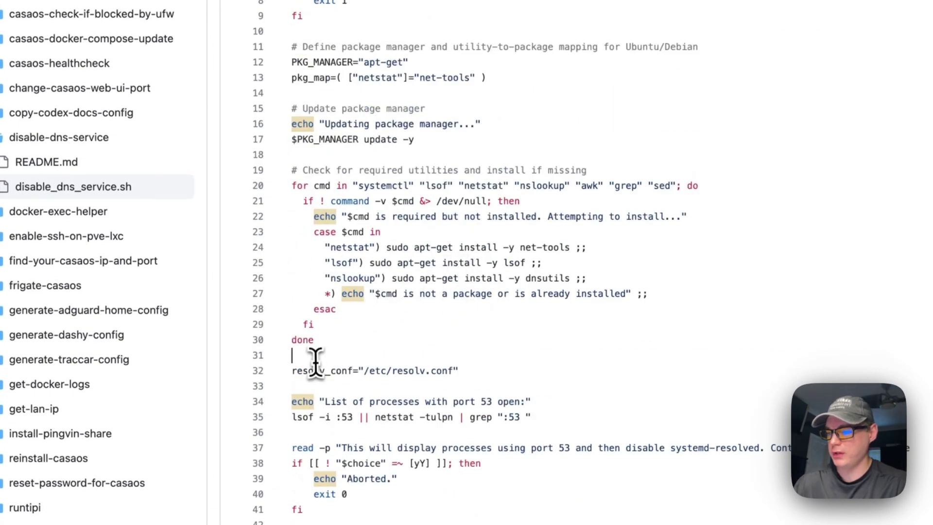
pyautogui.scroll(-10, 316, 371)
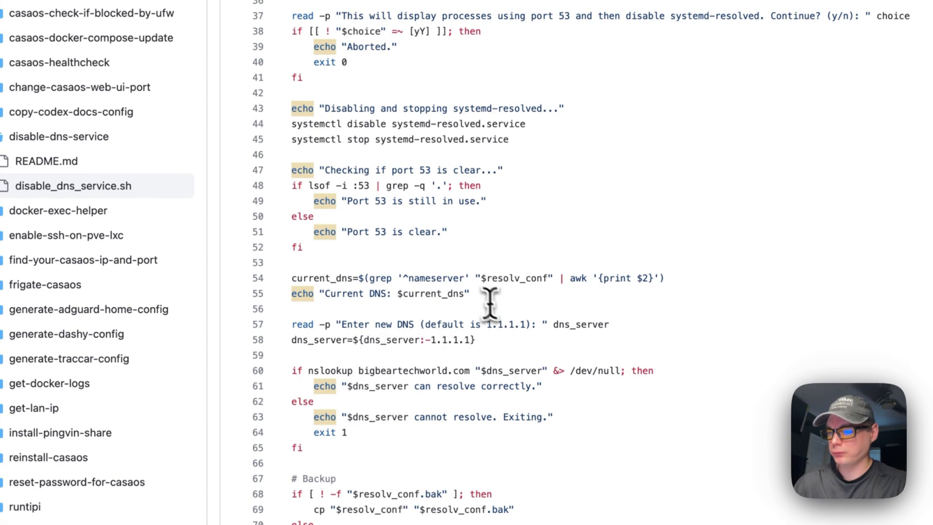
pyautogui.moveTo(291, 294); pyautogui.dragTo(517, 294)
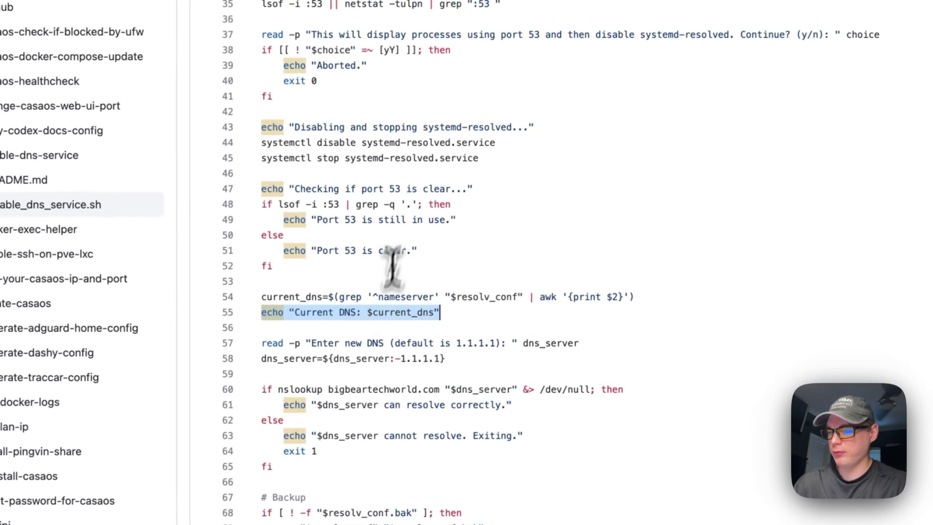
pyautogui.moveTo(260, 344); pyautogui.dragTo(591, 350)
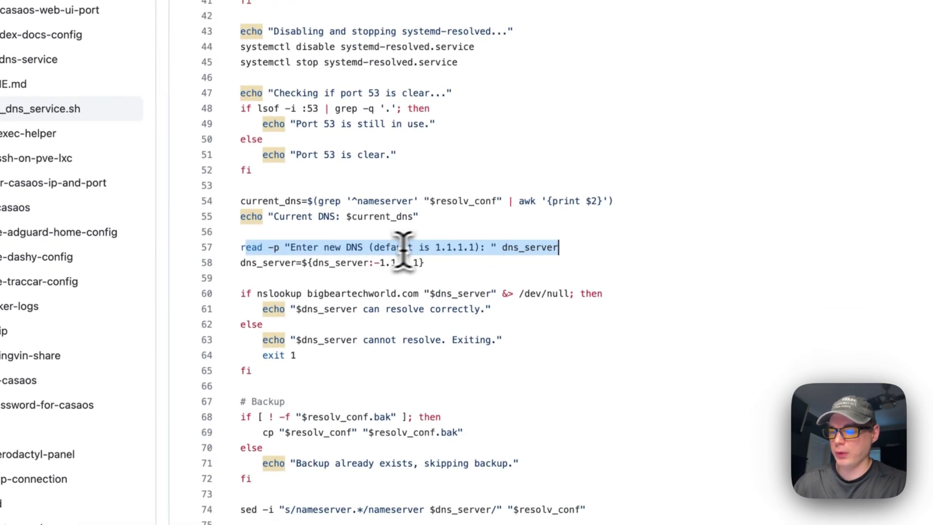
pyautogui.click(451, 247)
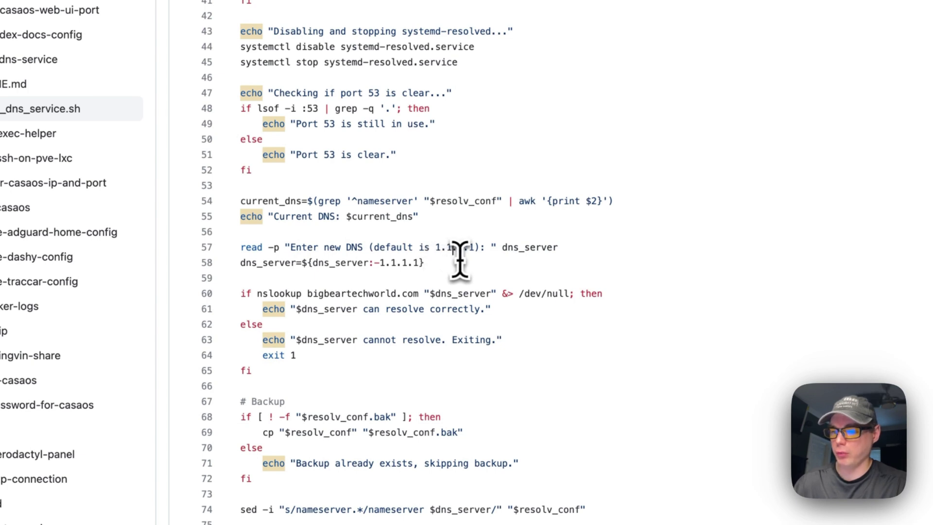
pyautogui.moveTo(438, 248); pyautogui.dragTo(487, 248)
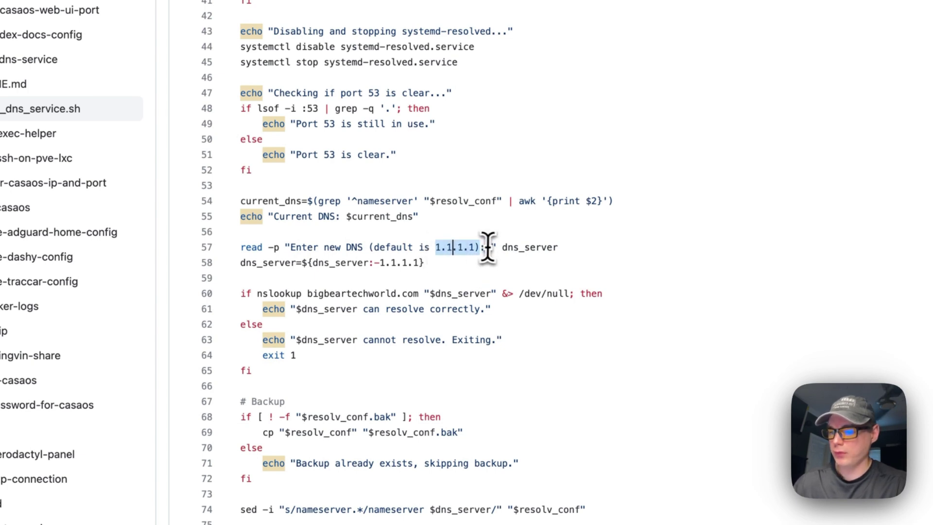
pyautogui.moveTo(241, 263); pyautogui.dragTo(463, 264)
pyautogui.doubleClick(296, 208)
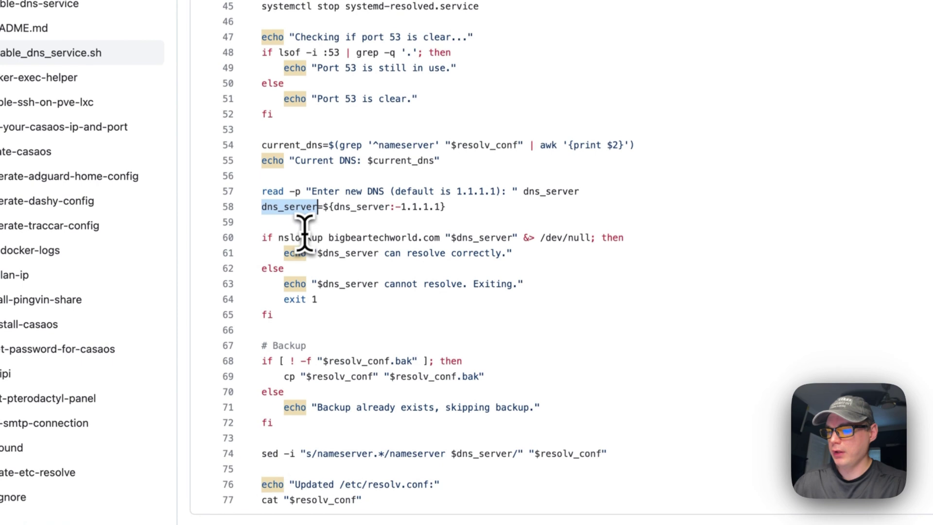
pyautogui.moveTo(262, 238); pyautogui.dragTo(315, 300)
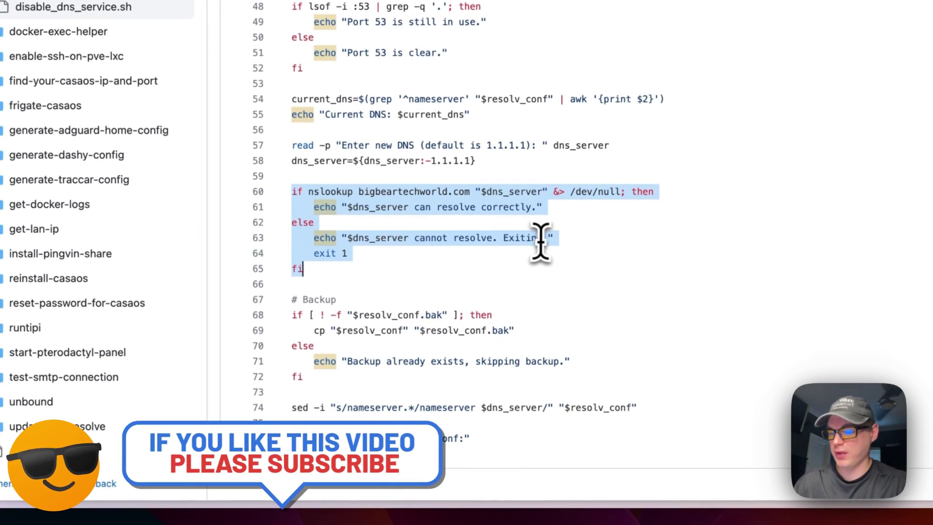
pyautogui.moveTo(292, 299); pyautogui.dragTo(343, 381)
pyautogui.scroll(5, 428, 246)
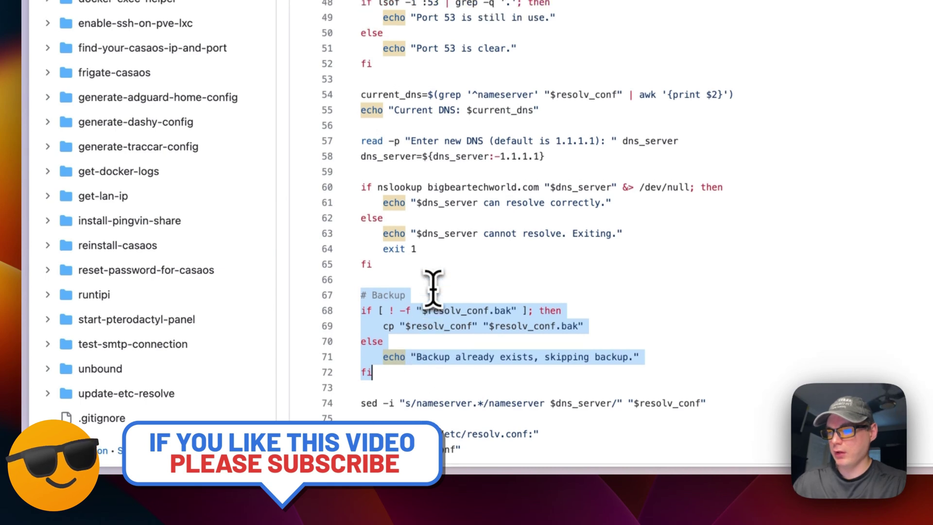
pyautogui.scroll(-4, 418, 146)
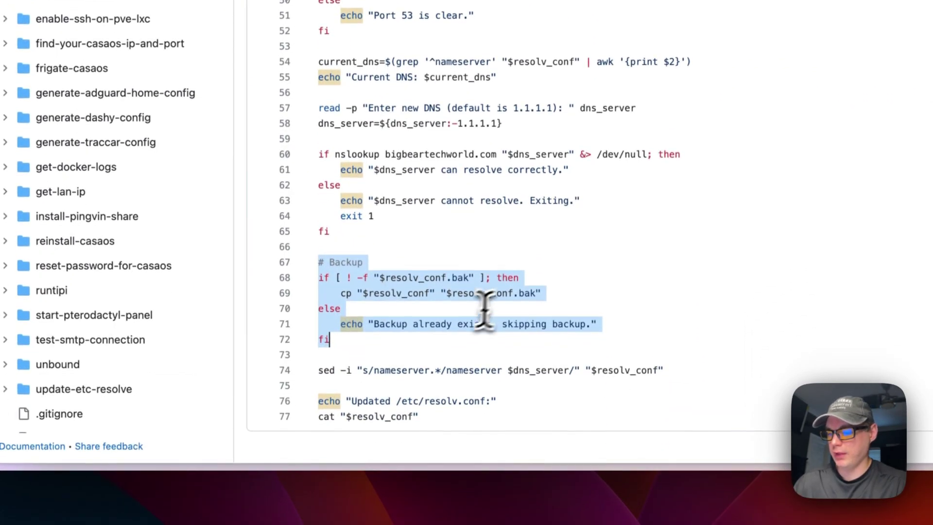
pyautogui.scroll(1, 339, 375)
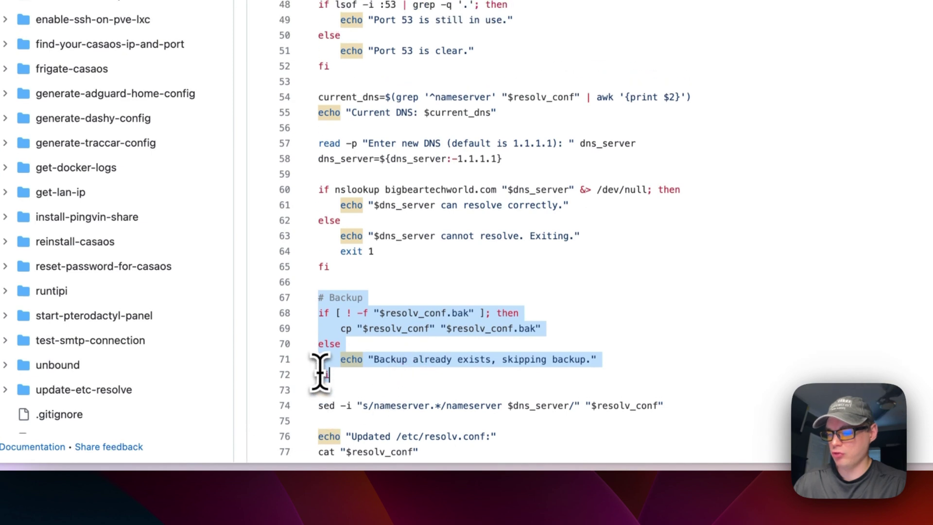
pyautogui.press('Right')
pyautogui.moveTo(299, 405); pyautogui.dragTo(647, 405)
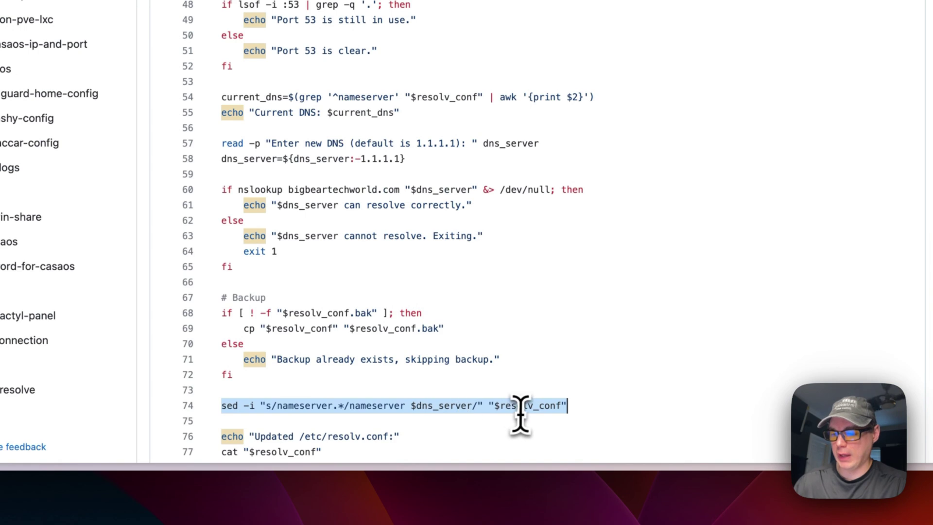
pyautogui.scroll(-2, 521, 406)
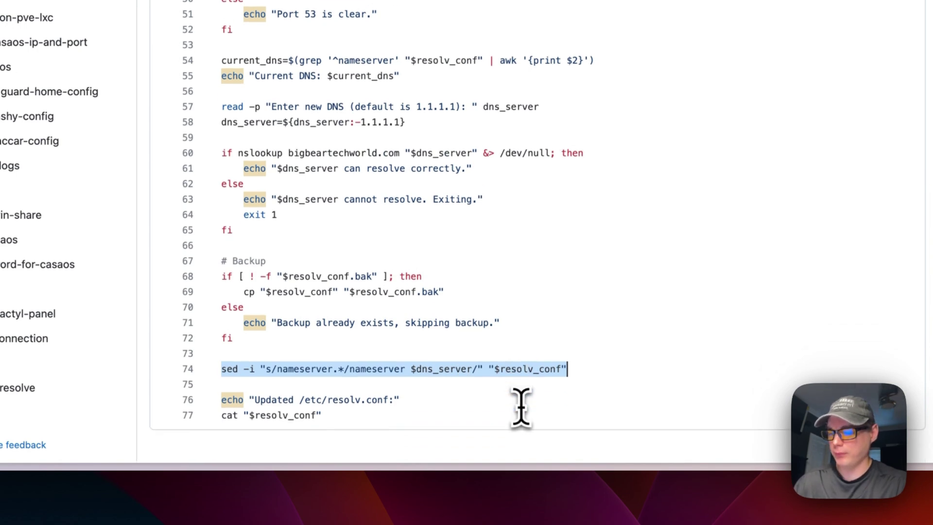
pyautogui.moveTo(341, 401); pyautogui.dragTo(459, 415)
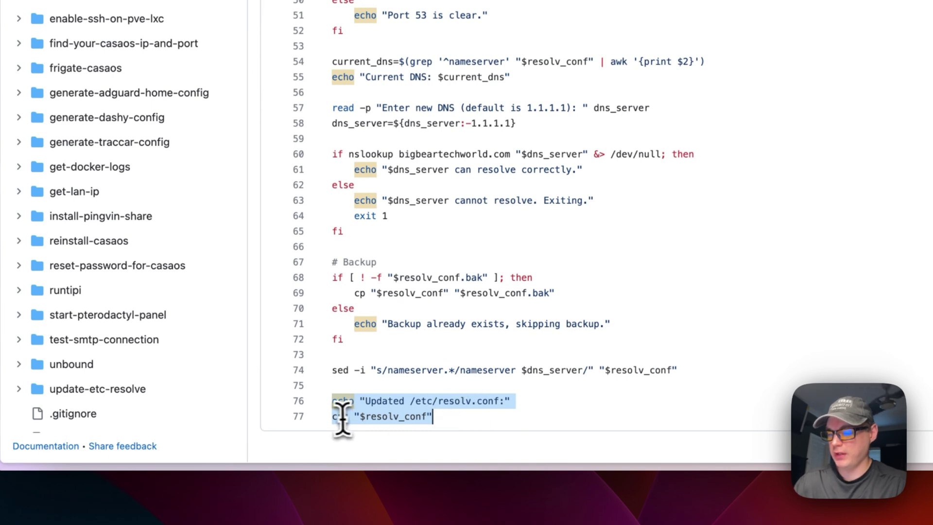
pyautogui.moveTo(322, 426); pyautogui.dragTo(475, 416)
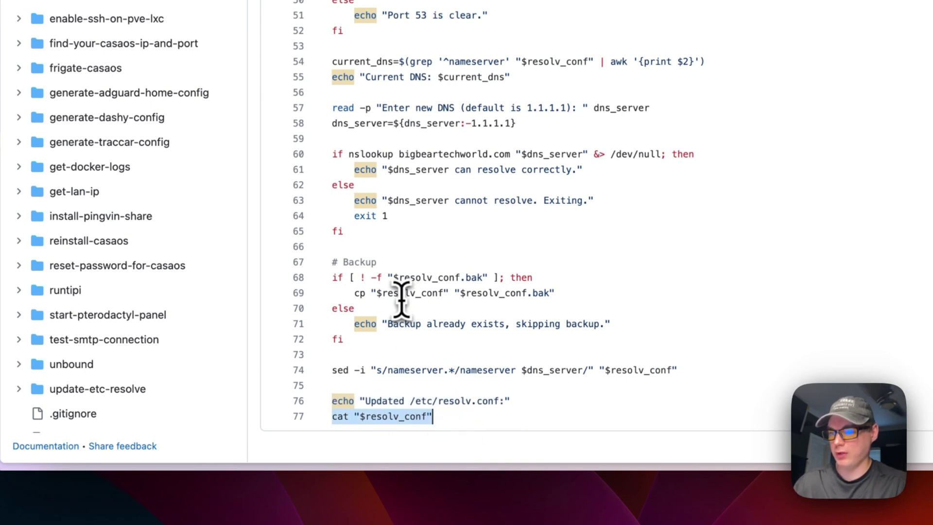
pyautogui.scroll(10, 405, 299)
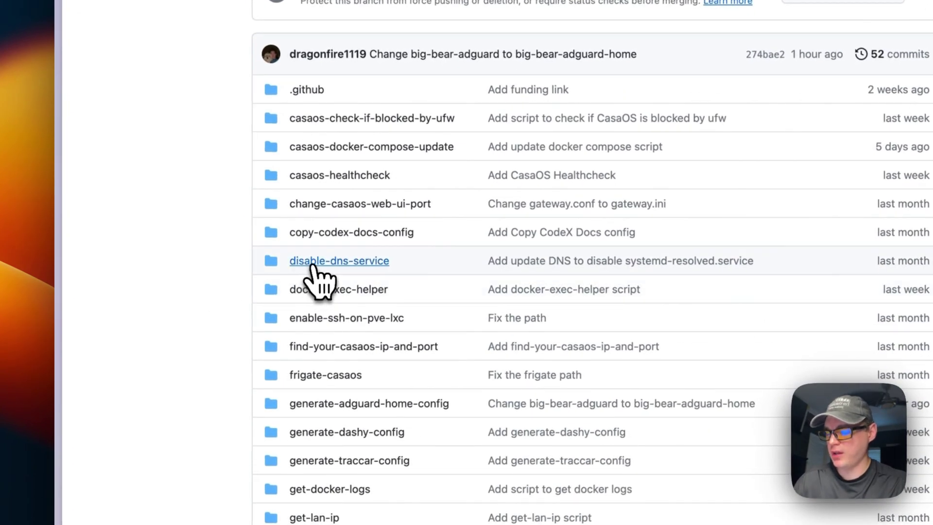
# Open the disable-dns-service folder and copy the bash -c run command from its README.
pyautogui.click(315, 265)
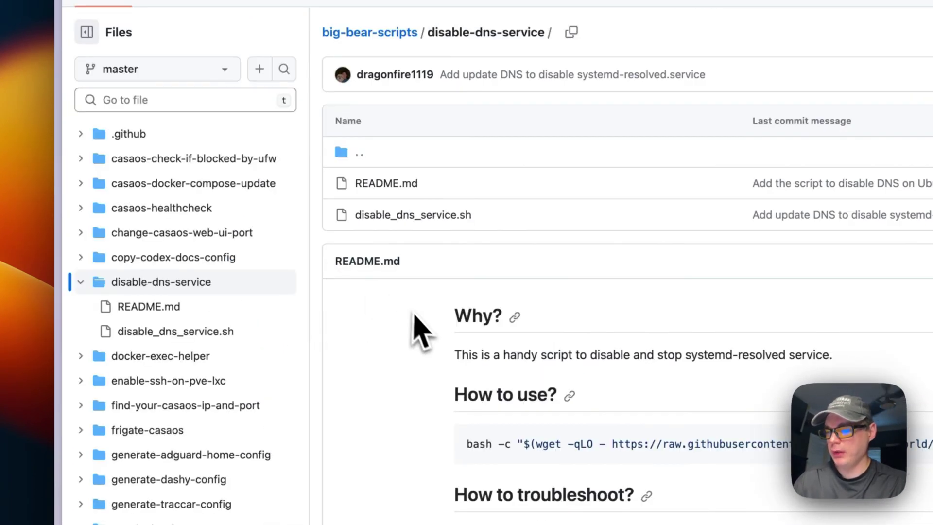
pyautogui.scroll(-3, 420, 331)
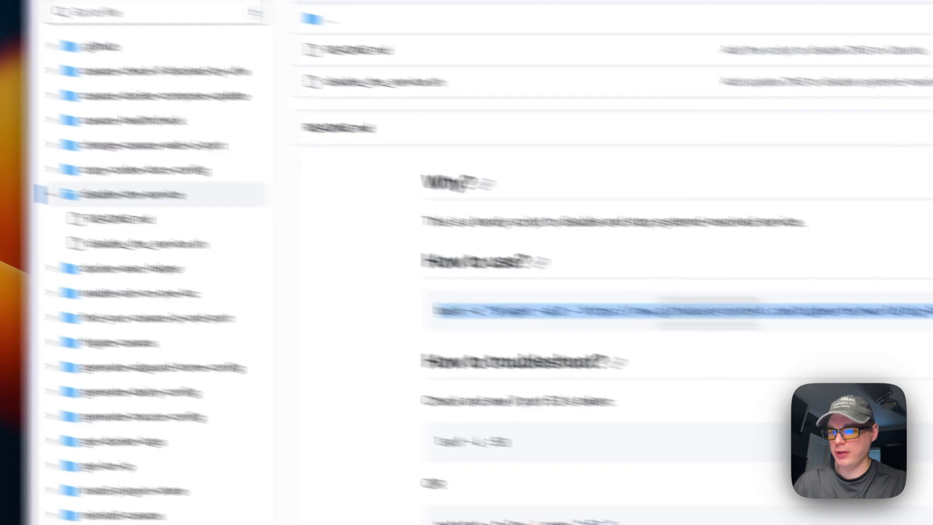
pyautogui.moveTo(466, 318); pyautogui.dragTo(647, 233)
pyautogui.click(710, 220)
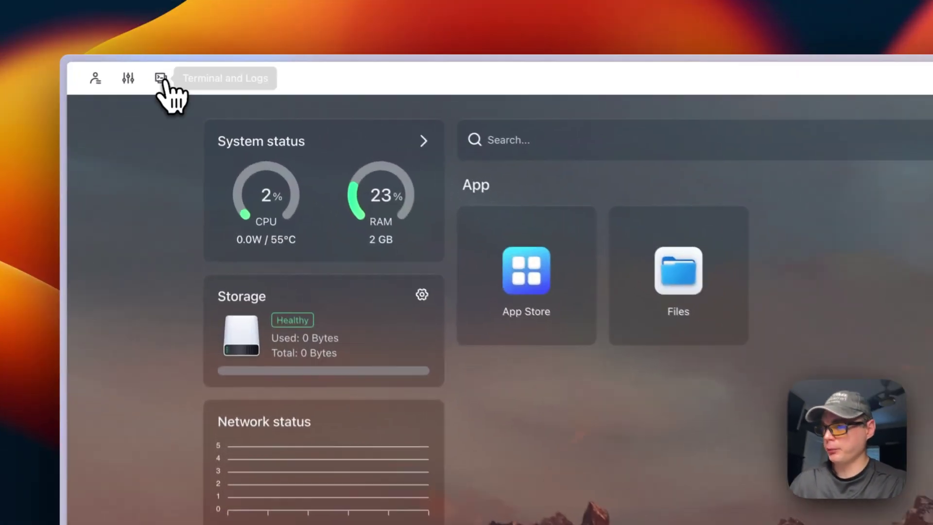
# Connect to the CasaOS terminal as root, clear it, and run the pasted disable-DNS script.
pyautogui.click(186, 67)
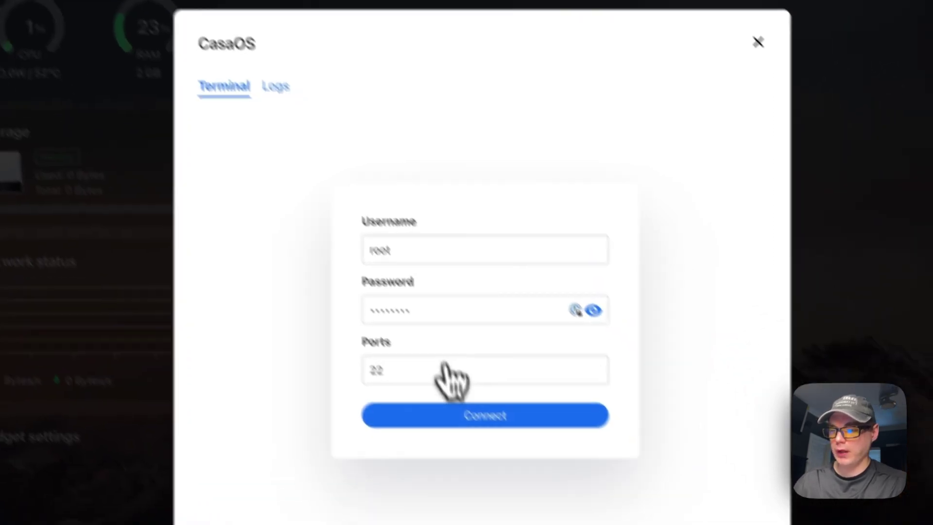
pyautogui.click(506, 482)
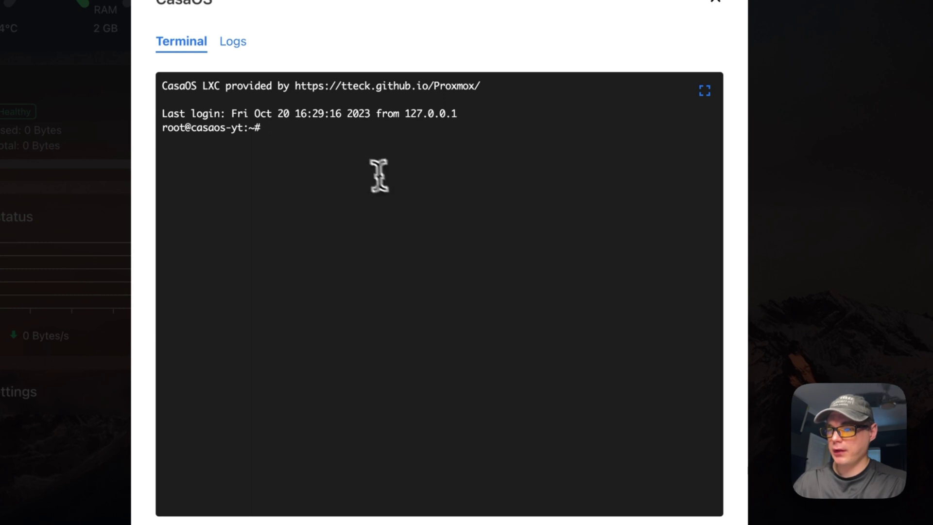
pyautogui.write('clear')
pyautogui.press('Return')
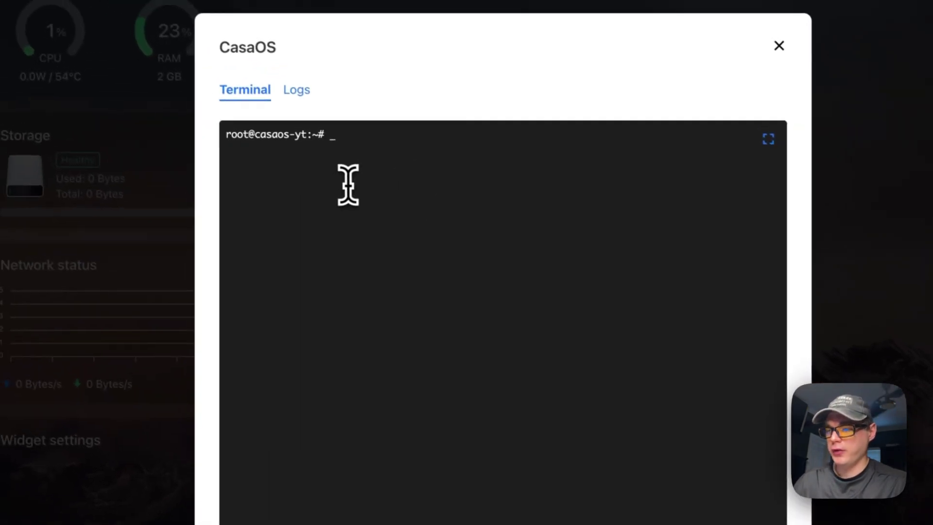
pyautogui.press('super+v')
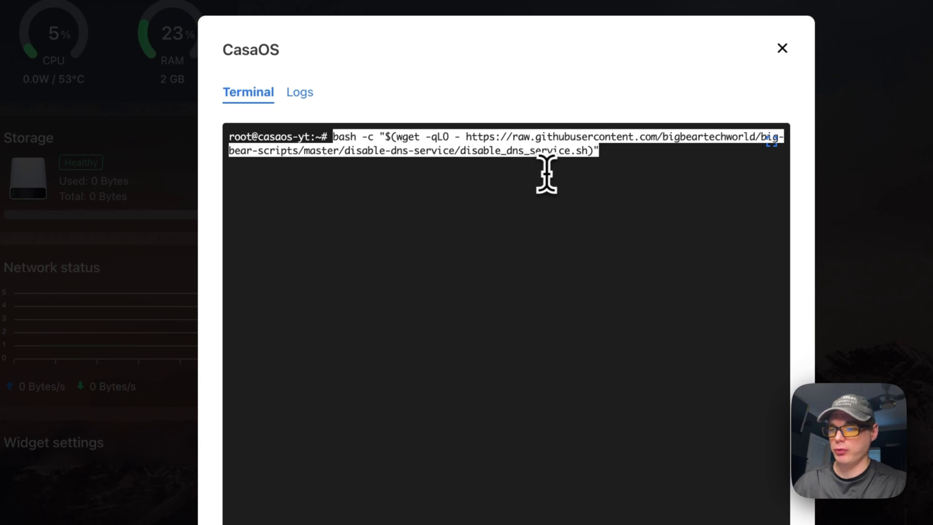
pyautogui.press('Return')
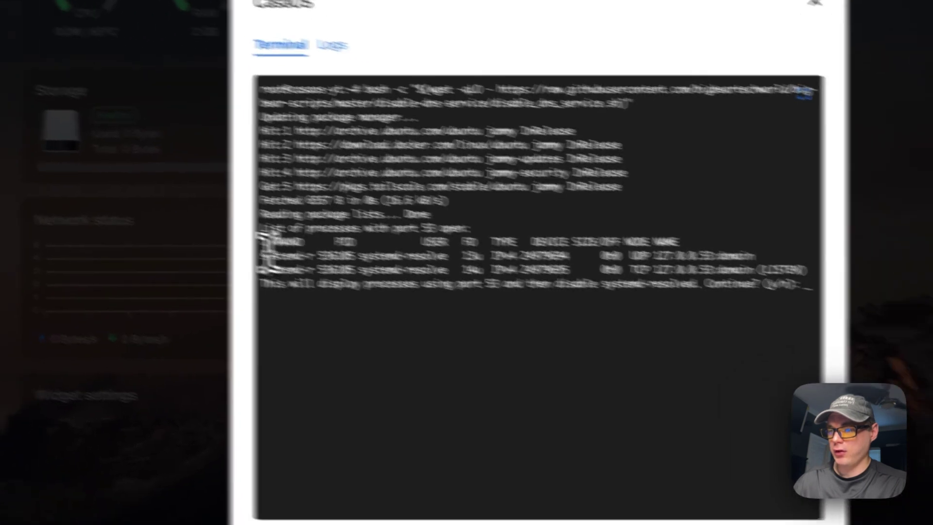
# Confirm disabling systemd-resolved to free port 53 and accept the default DNS 1.1.1.1.
pyautogui.moveTo(229, 290); pyautogui.dragTo(773, 313)
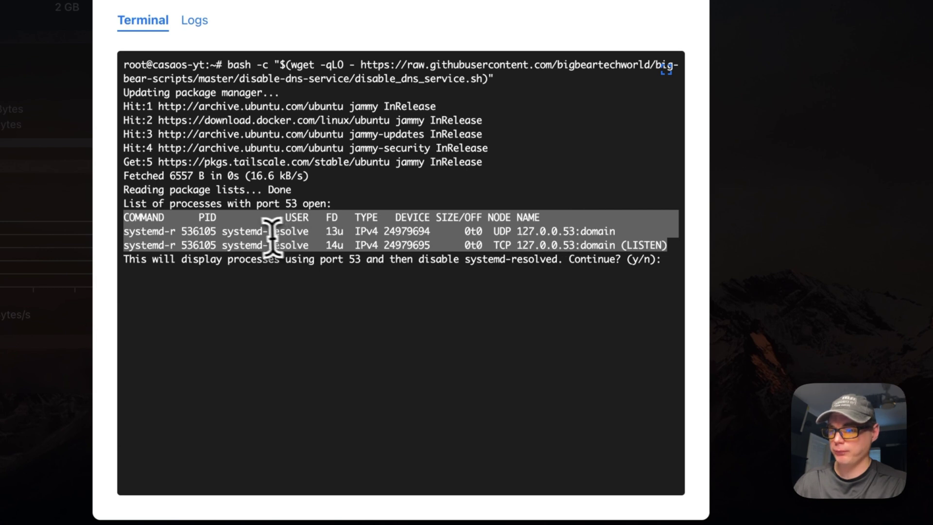
pyautogui.click(577, 302)
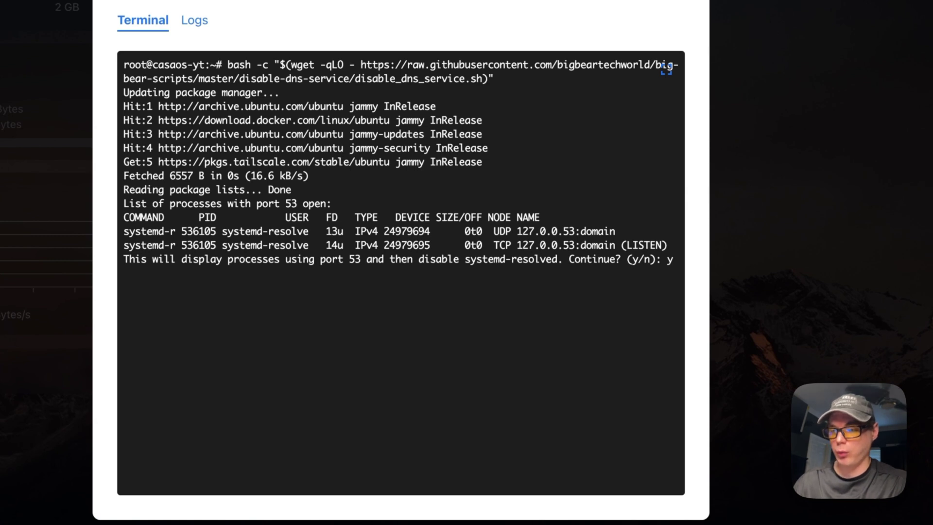
pyautogui.press('Return')
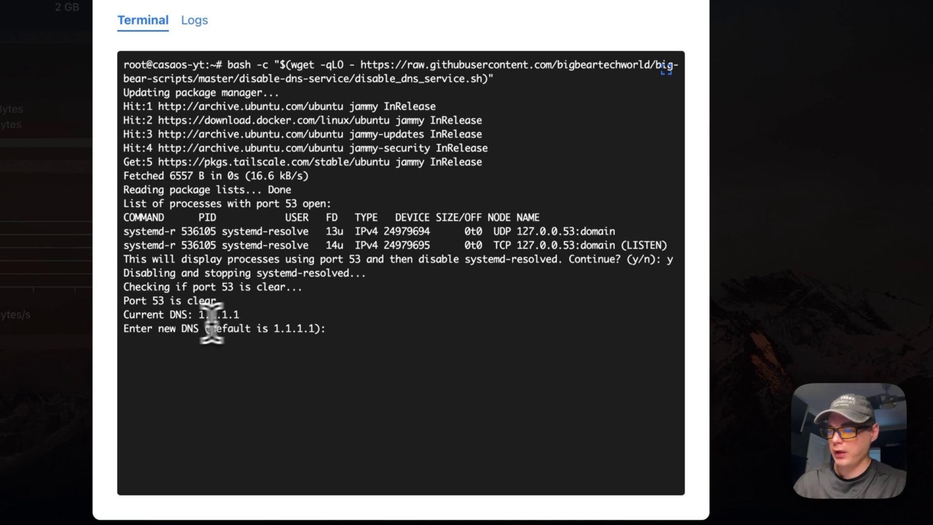
pyautogui.moveTo(127, 334); pyautogui.dragTo(421, 330)
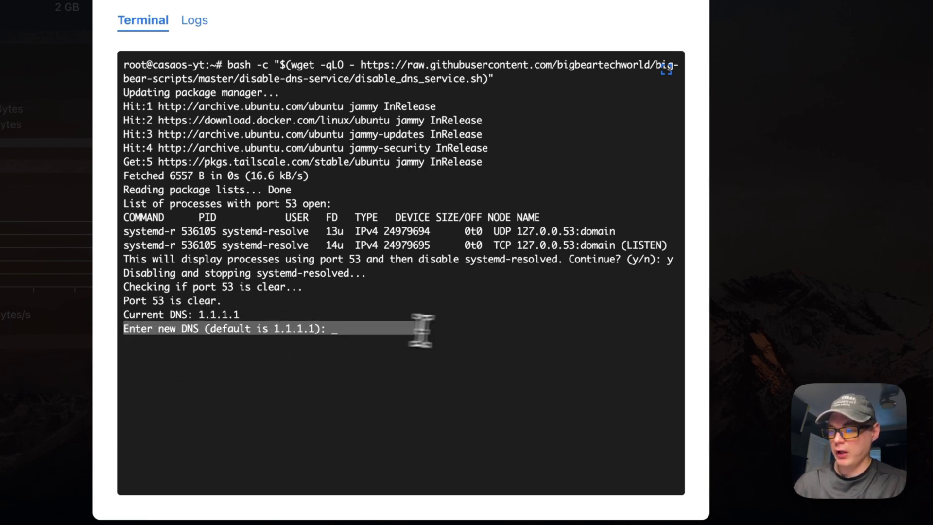
pyautogui.click(337, 359)
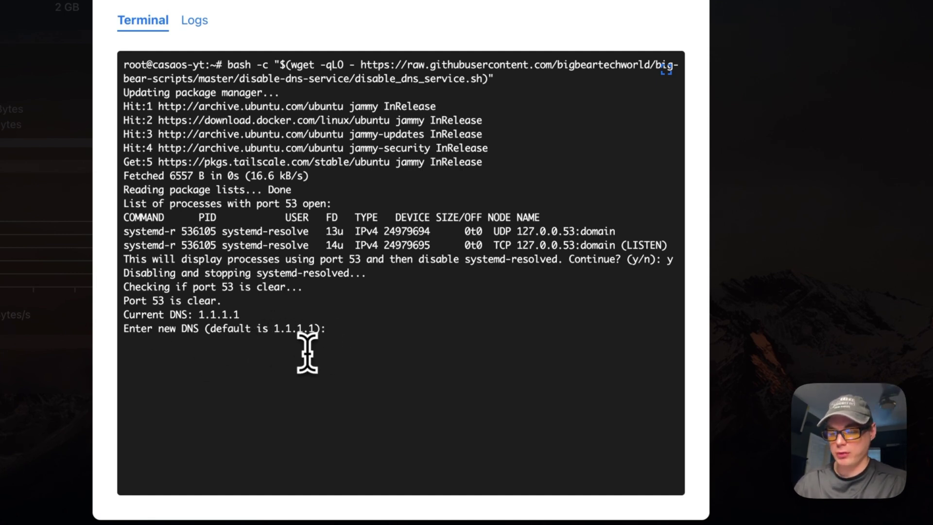
pyautogui.press('Return')
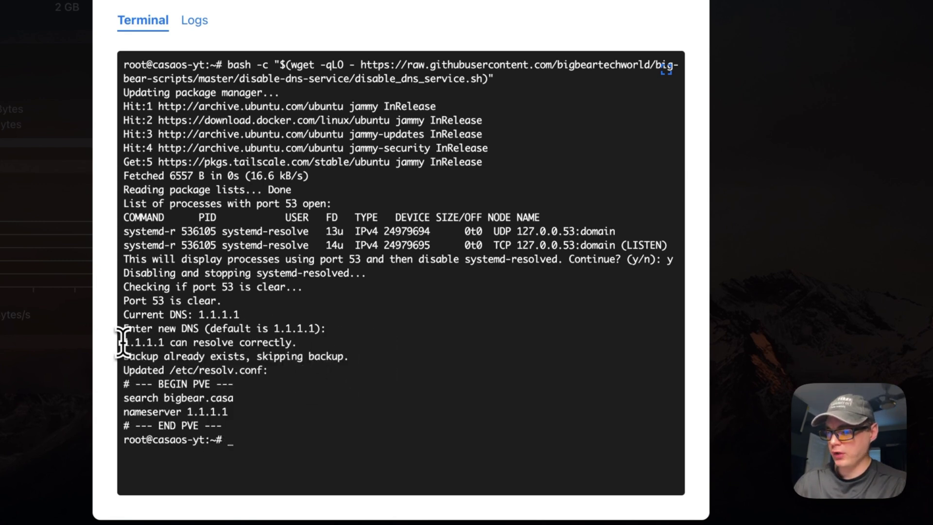
pyautogui.moveTo(123, 343); pyautogui.dragTo(267, 421)
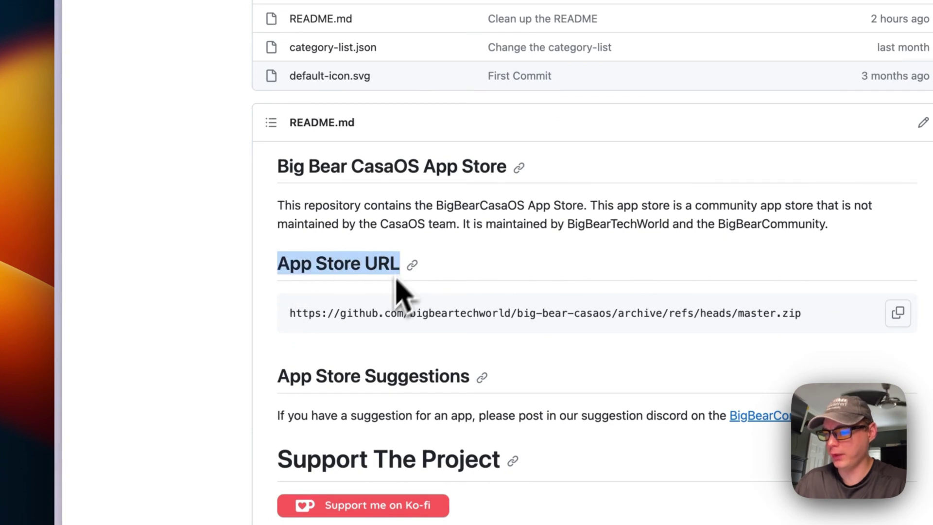
# Copy the App Store URL from the big-bear-casaos README.
pyautogui.scroll(-3, 369, 335)
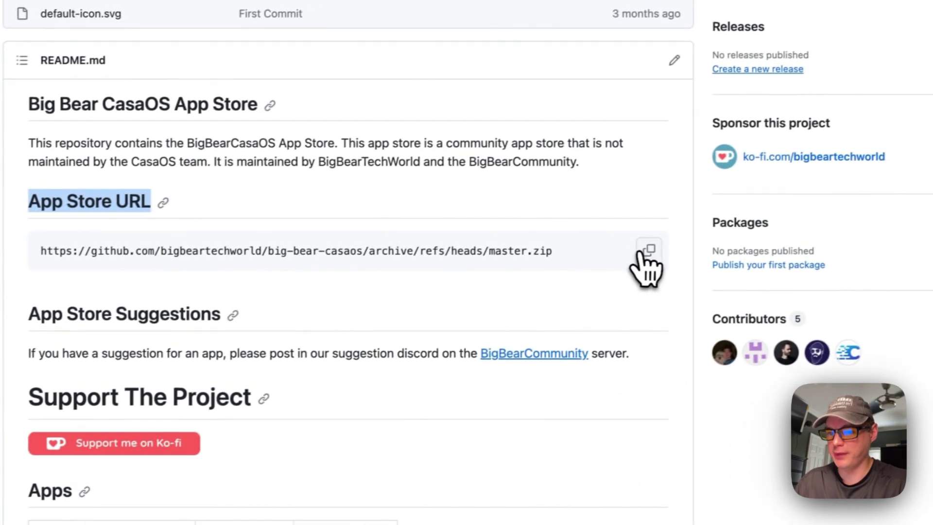
pyautogui.click(898, 212)
pyautogui.click(538, 285)
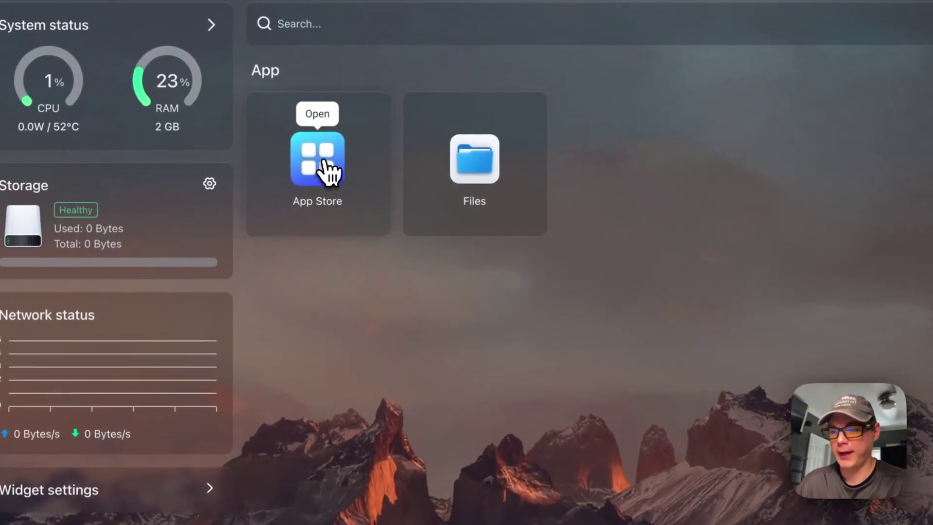
# Add the copied Big Bear App Store URL as a new App Store source.
pyautogui.click(324, 164)
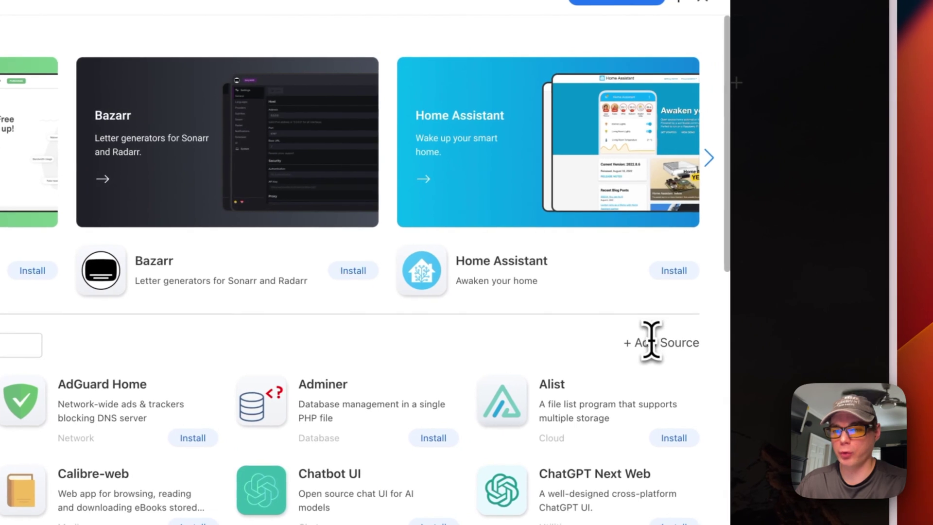
pyautogui.click(651, 342)
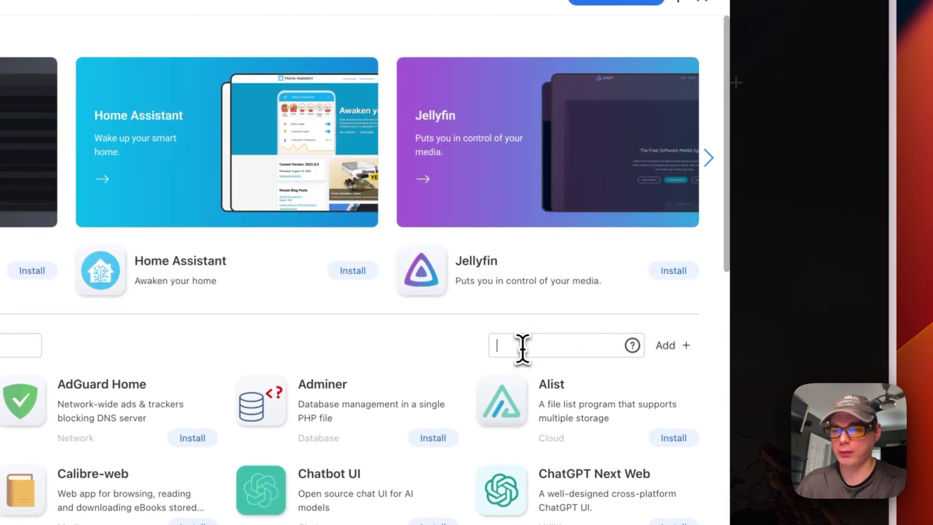
pyautogui.press('super+v')
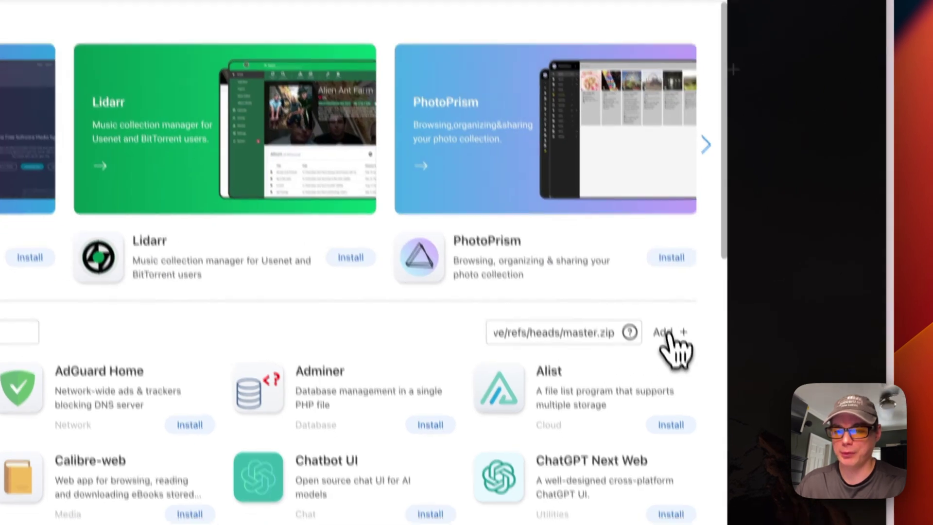
pyautogui.click(670, 346)
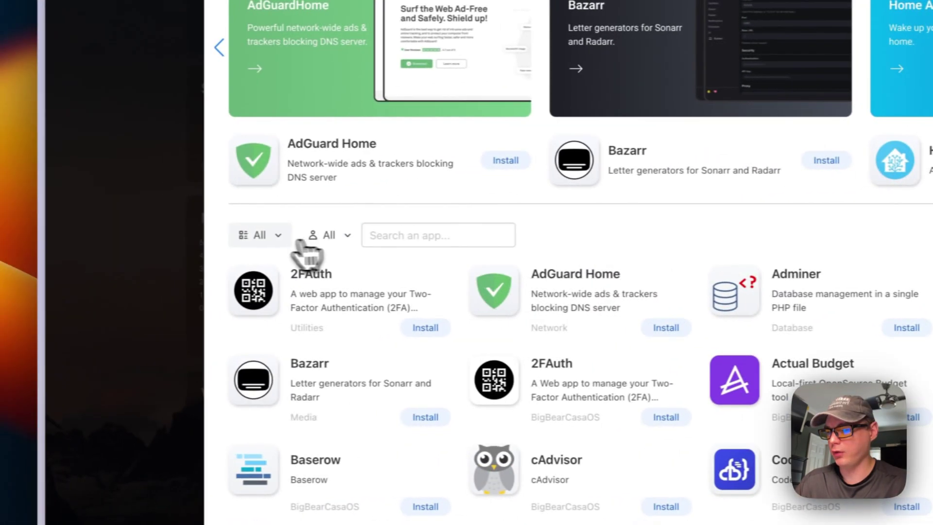
# Filter the App Store category list to show only BigBearCasaOS apps.
pyautogui.click(283, 237)
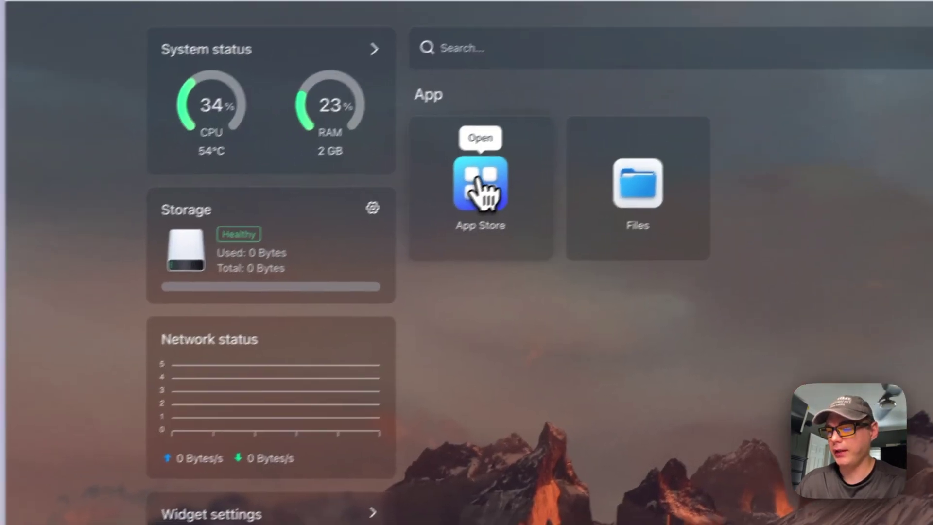
pyautogui.click(478, 181)
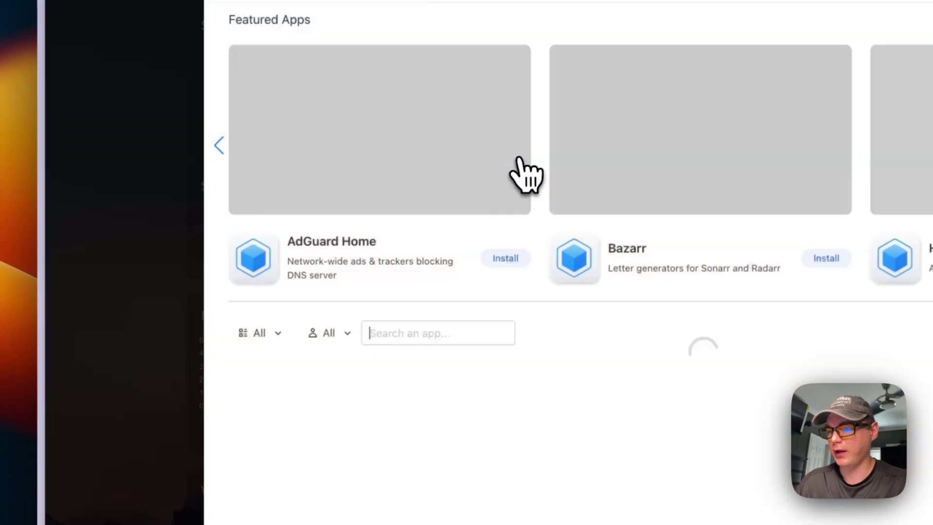
pyautogui.scroll(-5, 272, 340)
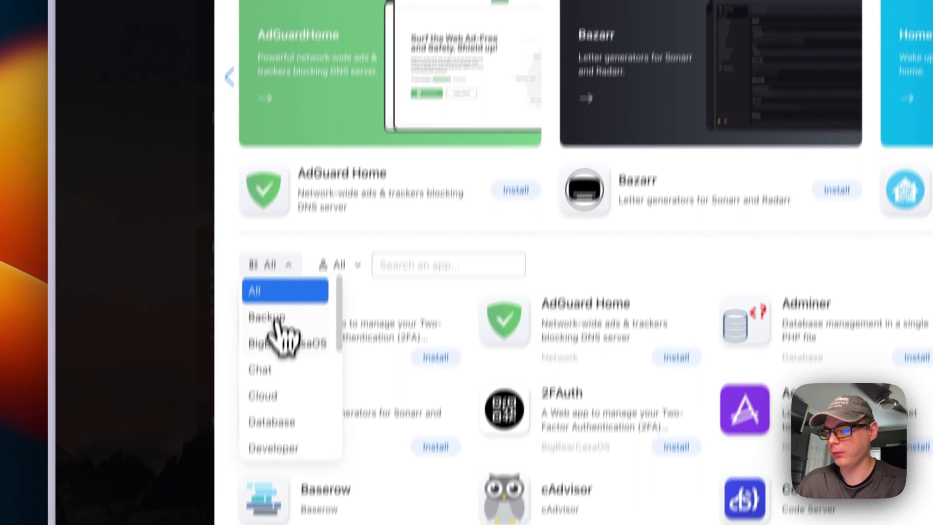
pyautogui.click(282, 339)
pyautogui.scroll(-6, 486, 313)
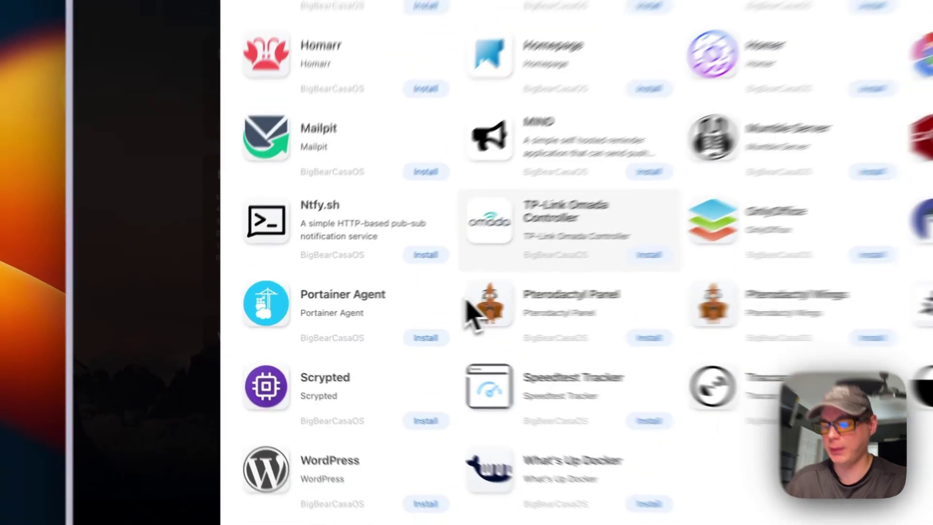
pyautogui.scroll(5, 481, 316)
pyautogui.scroll(3, 362, 312)
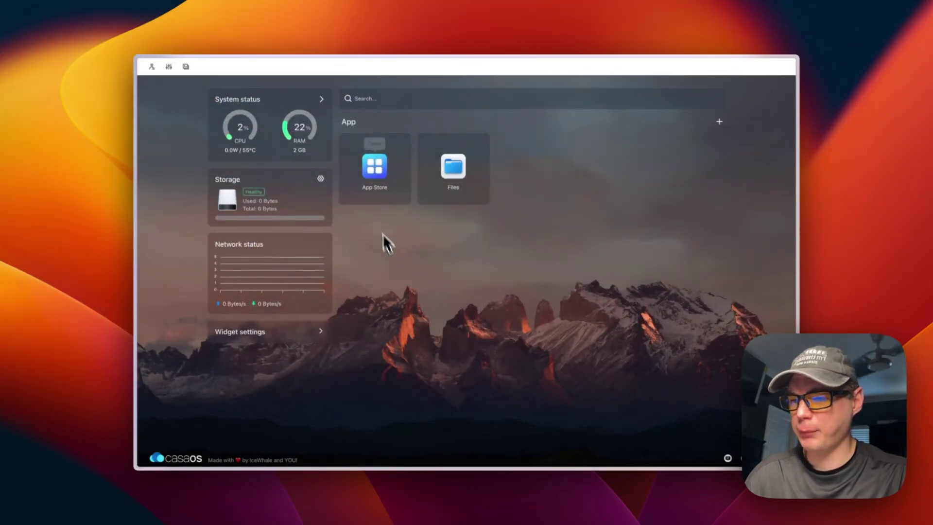
# Search the App Store for 'adguard' and open the BigBearCasaOS AdGuard Home card.
pyautogui.click(376, 173)
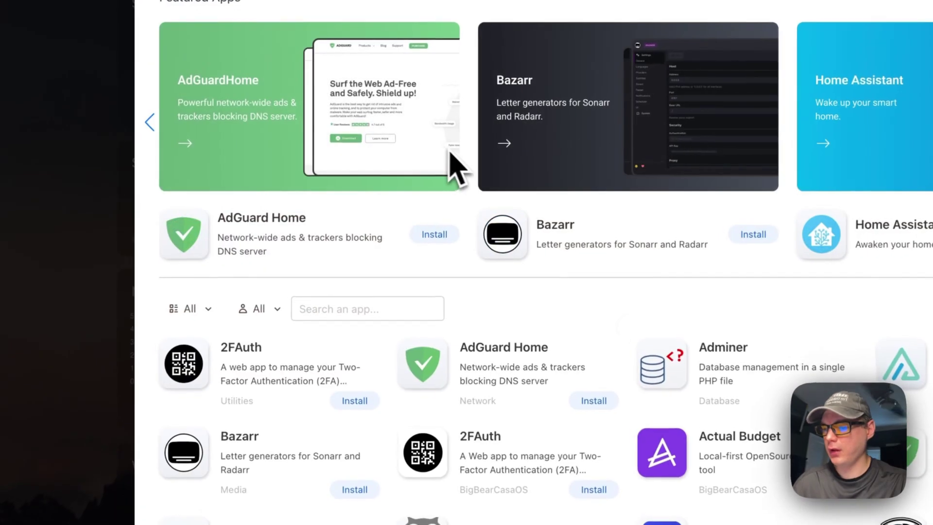
pyautogui.click(321, 311)
pyautogui.write('adguar')
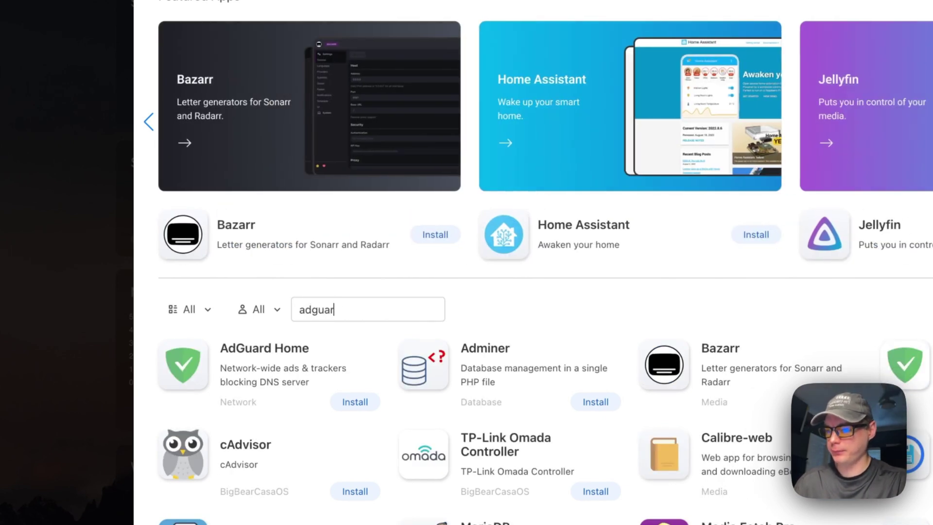
pyautogui.write('d')
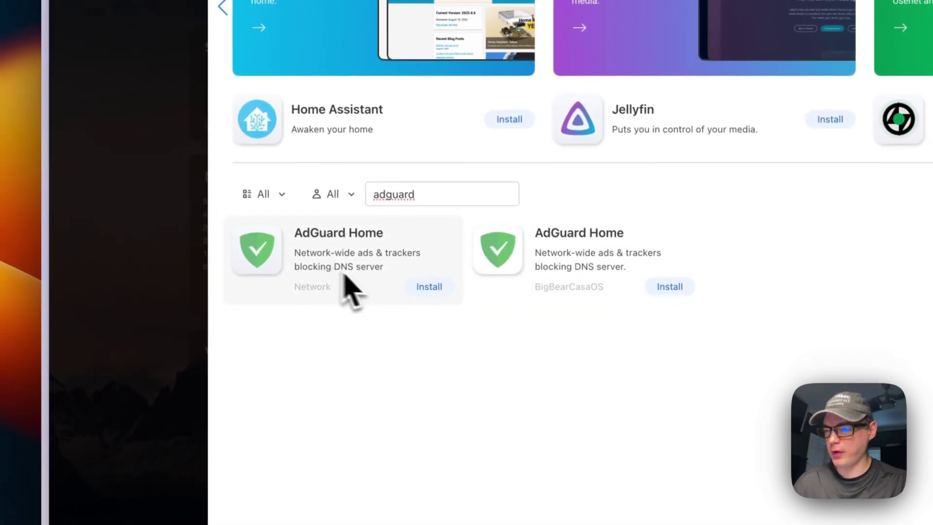
pyautogui.moveTo(535, 287); pyautogui.dragTo(608, 290)
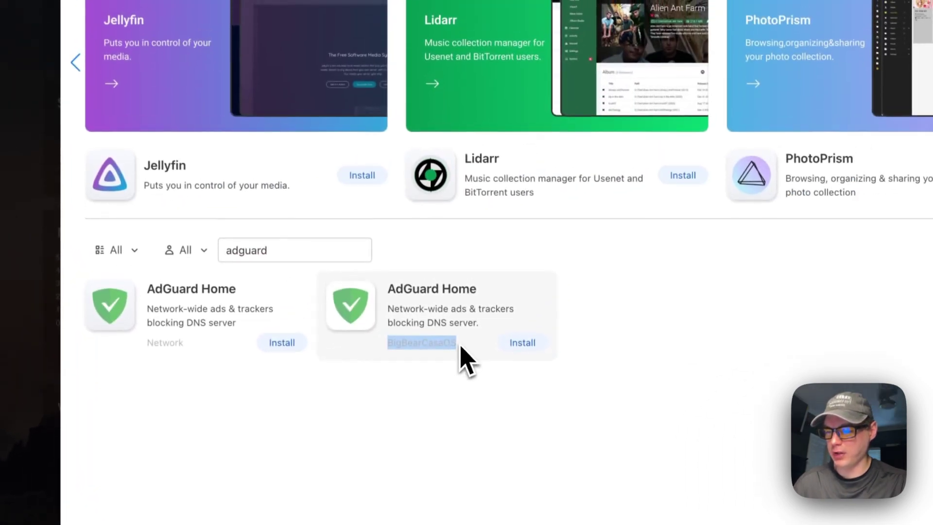
pyautogui.click(501, 332)
# Install the BigBearCasaOS AdGuard Home, continuing past the tips dialog.
pyautogui.click(293, 152)
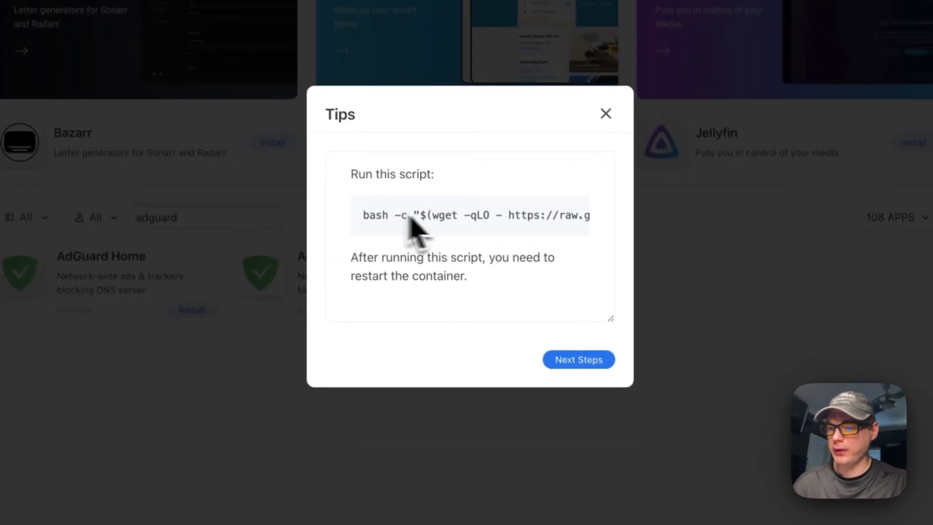
pyautogui.hscroll(5, 606, 427)
pyautogui.hscroll(5, 460, 222)
pyautogui.hscroll(-5, 464, 221)
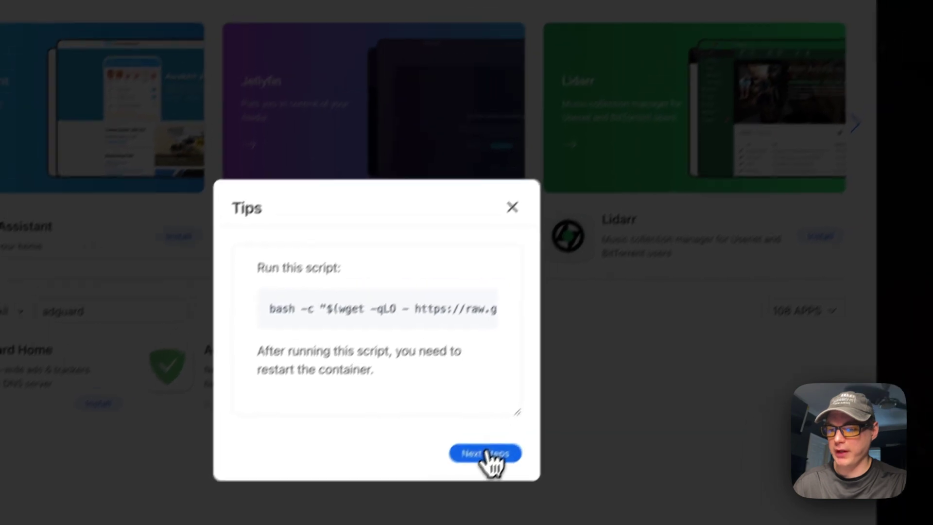
pyautogui.click(580, 354)
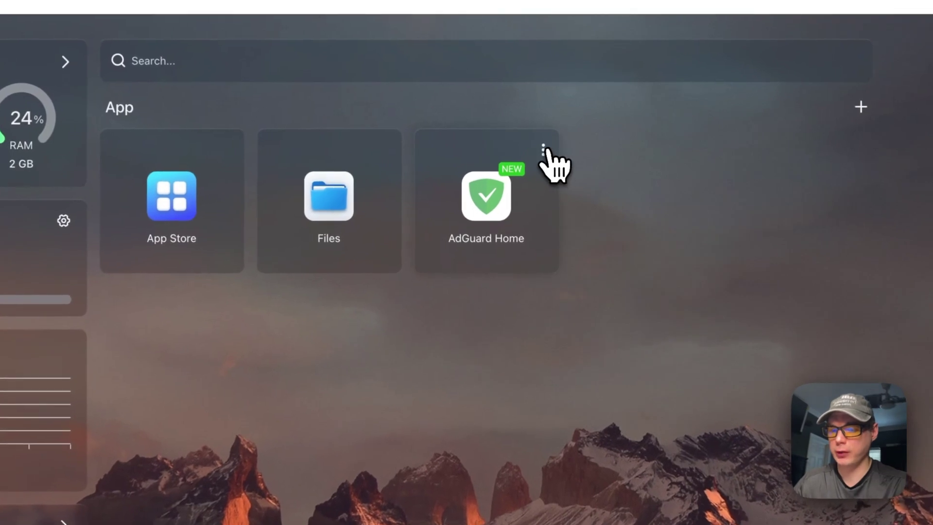
# View the AdGuard Home setup tips, add a new line to them and save.
pyautogui.click(545, 151)
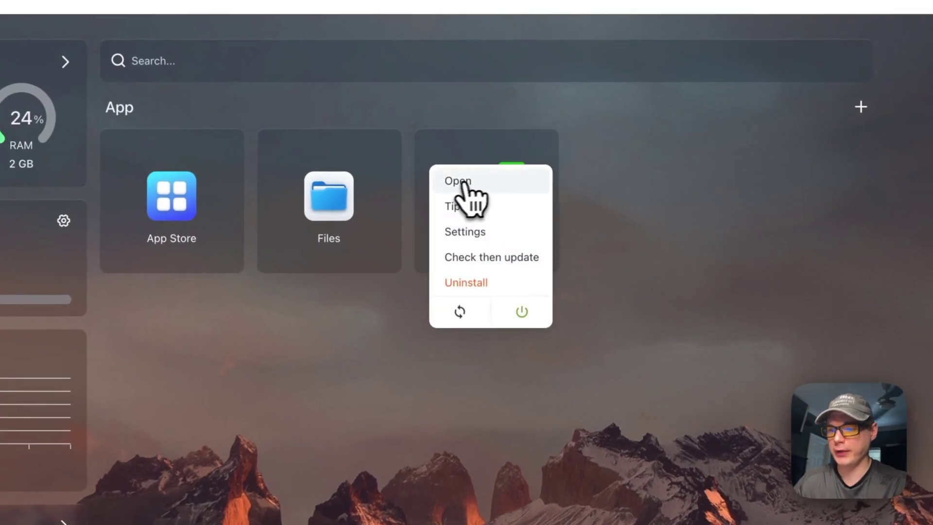
pyautogui.click(460, 207)
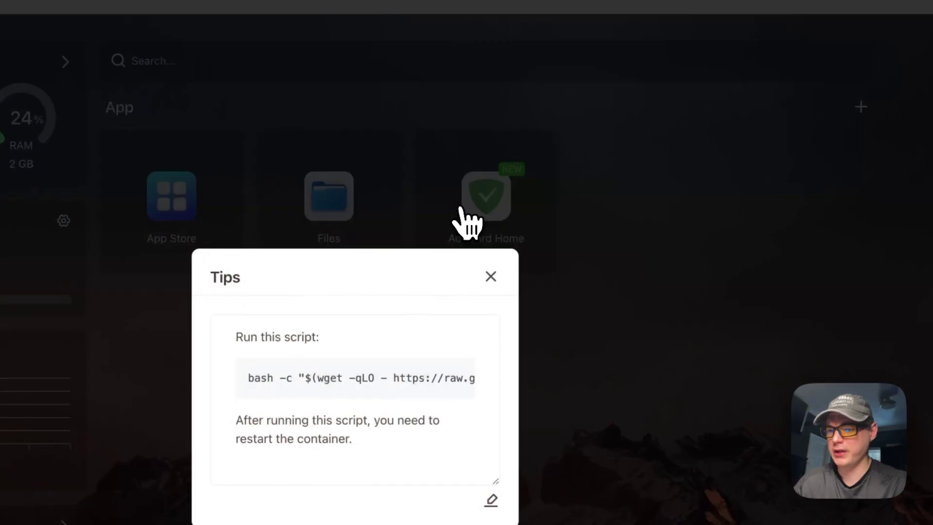
pyautogui.moveTo(237, 337); pyautogui.dragTo(337, 364)
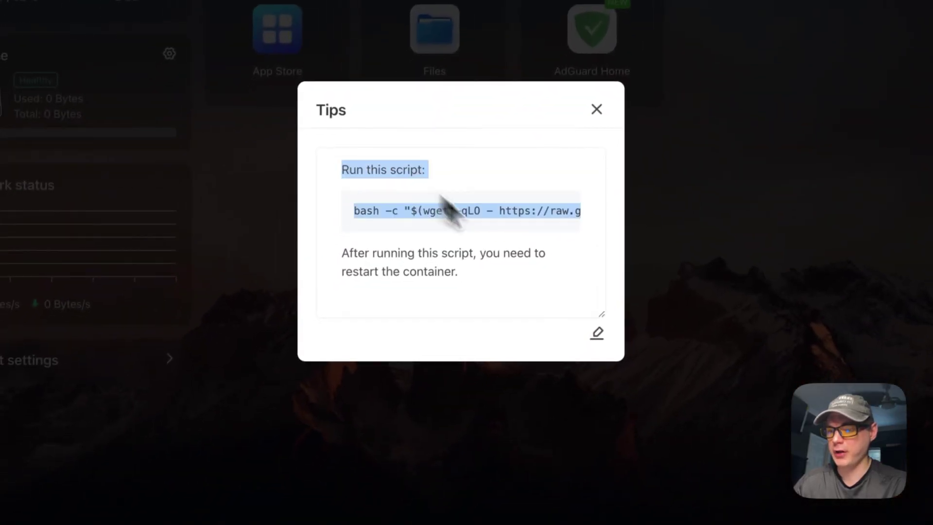
pyautogui.moveTo(443, 199); pyautogui.dragTo(465, 270)
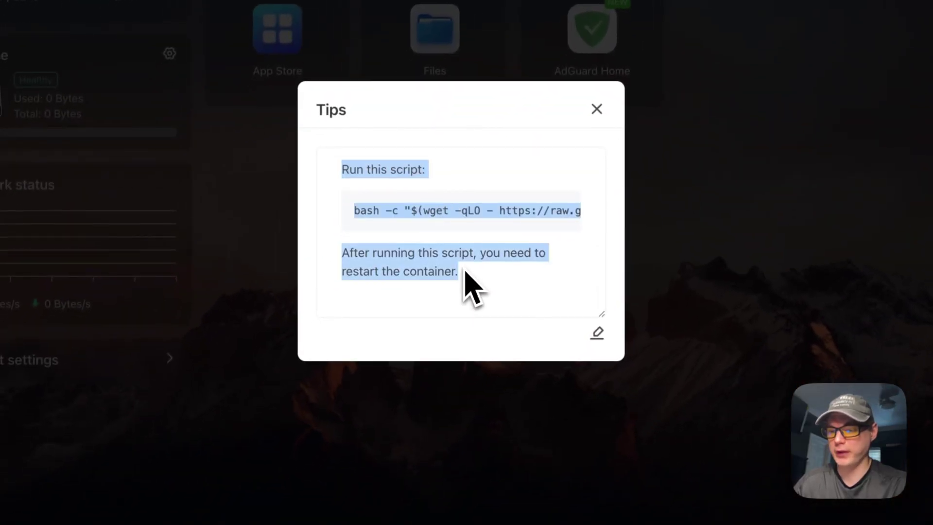
pyautogui.click(596, 335)
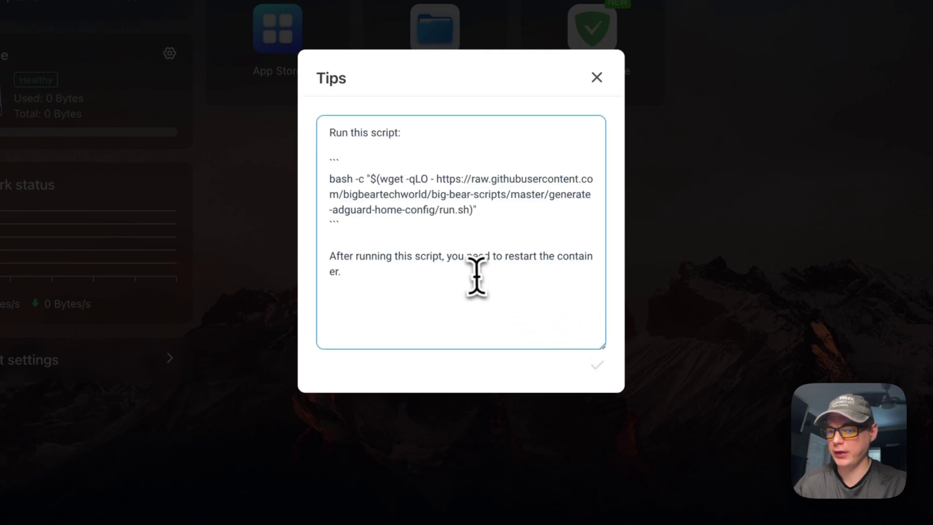
pyautogui.press('Return')
pyautogui.press('Return')
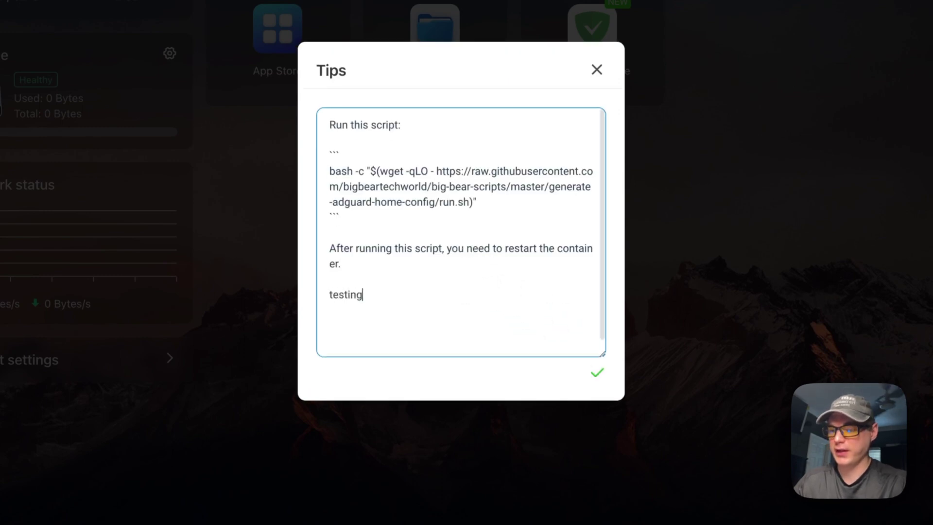
pyautogui.click(599, 374)
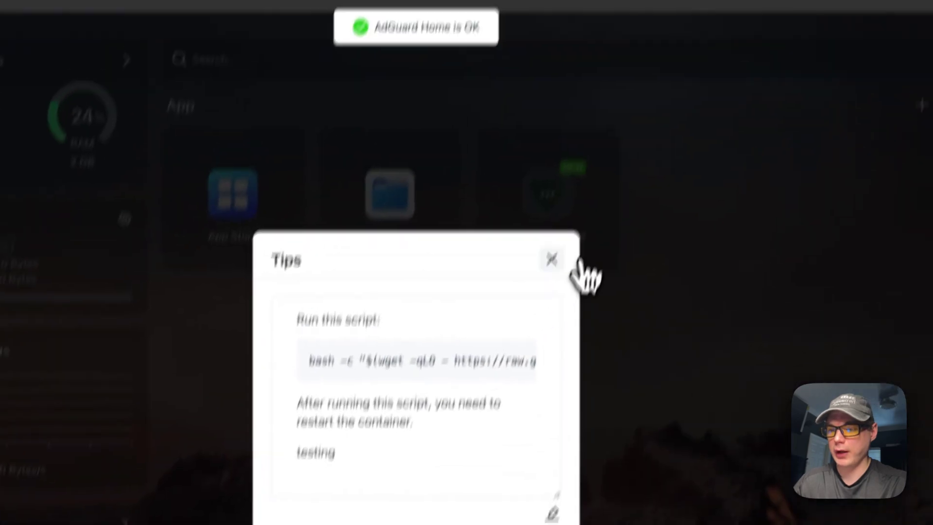
pyautogui.click(576, 263)
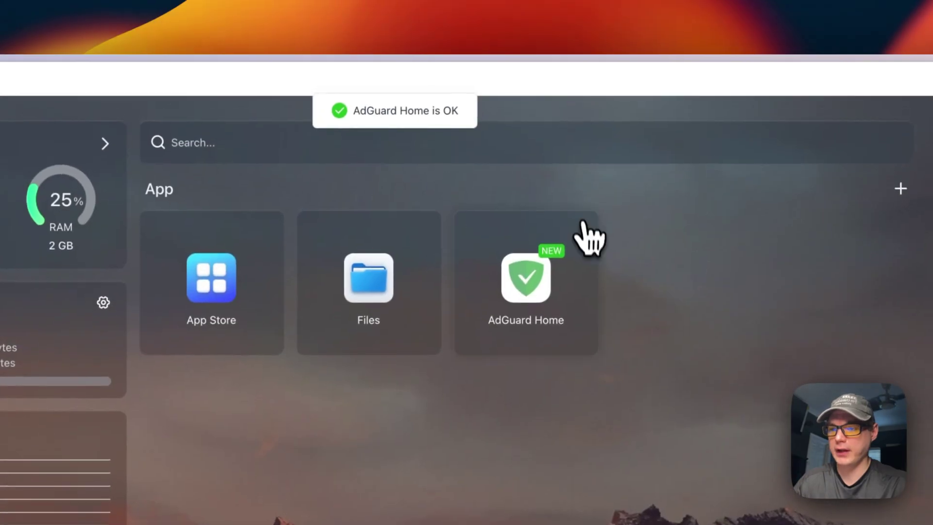
# Recheck the AdGuard Home tips, then open the big-bear-adguard-home container Settings.
pyautogui.click(604, 146)
pyautogui.click(521, 293)
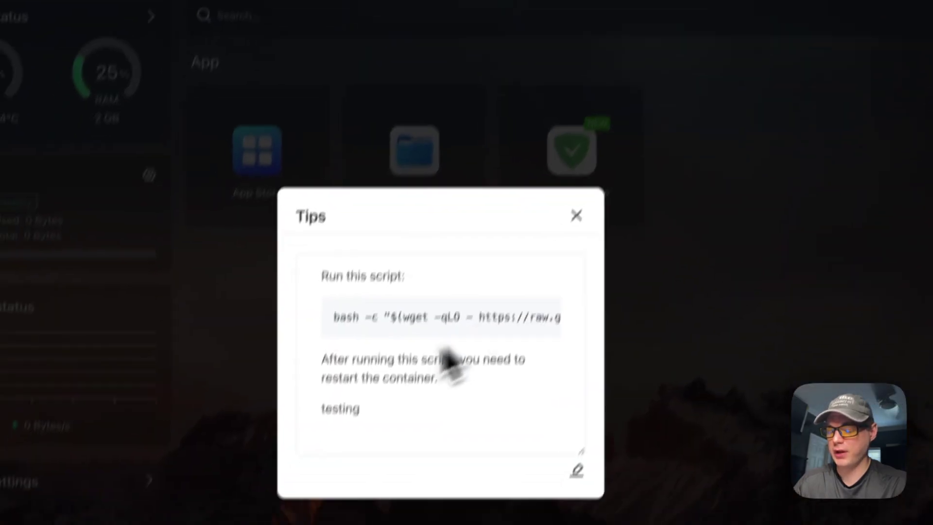
pyautogui.click(593, 171)
pyautogui.click(645, 60)
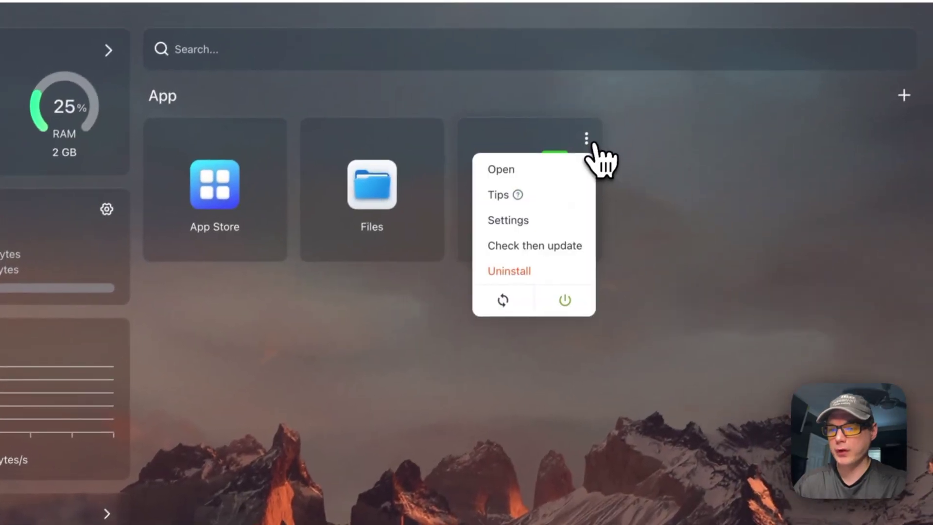
pyautogui.click(554, 221)
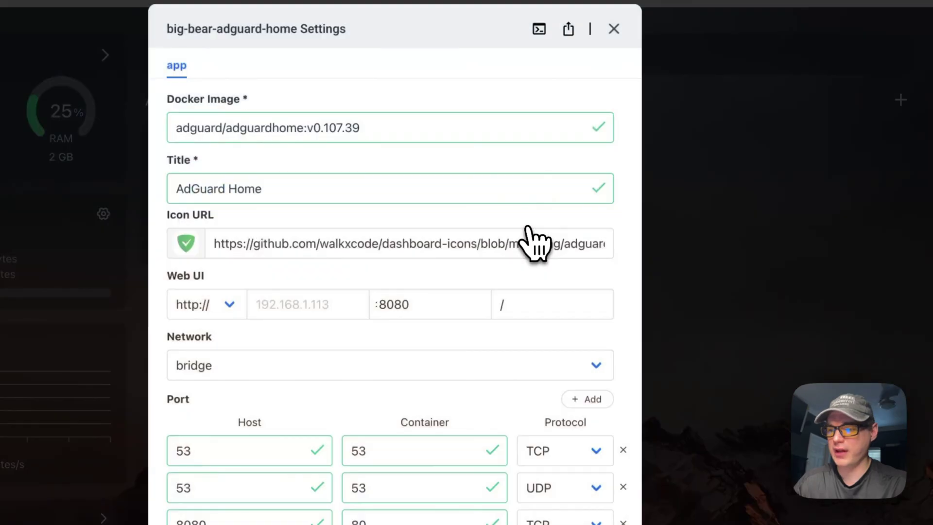
# Open a terminal inside the AdGuard Home container and run ls.
pyautogui.scroll(-15, 435, 213)
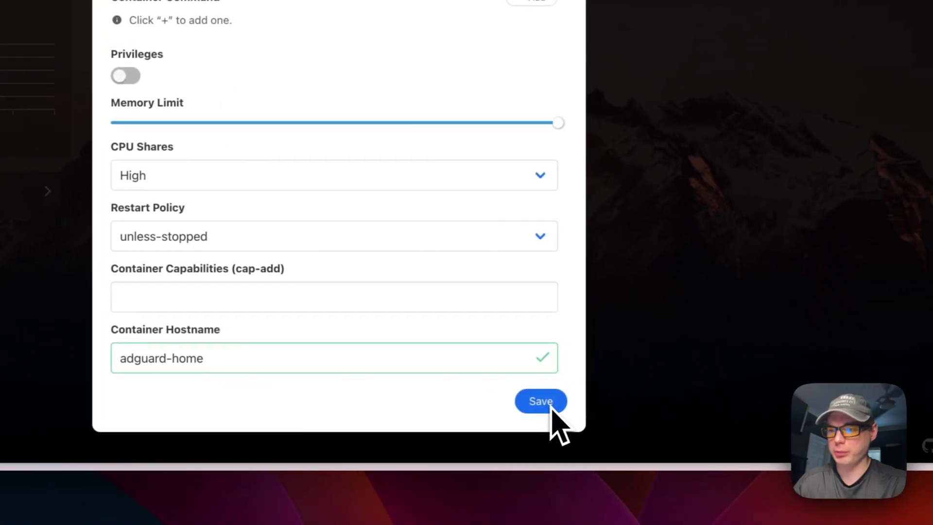
pyautogui.scroll(15, 447, 246)
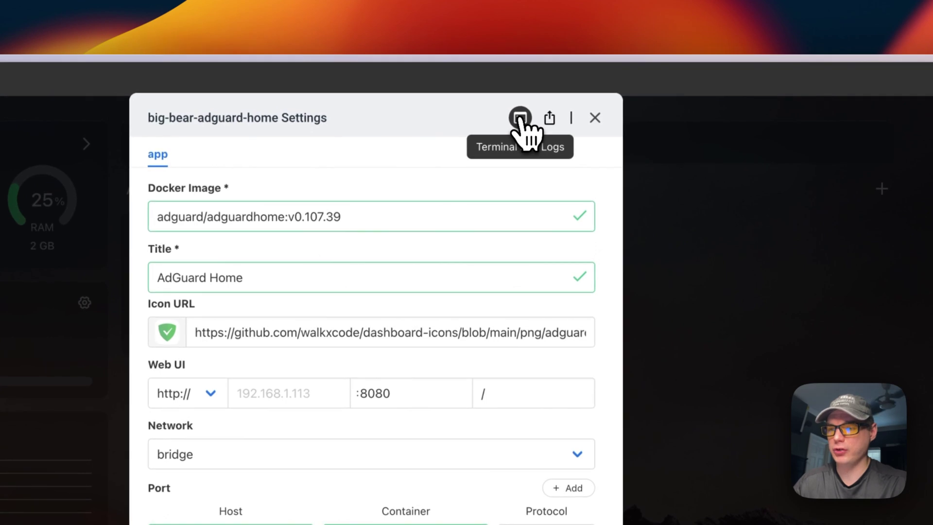
pyautogui.click(519, 118)
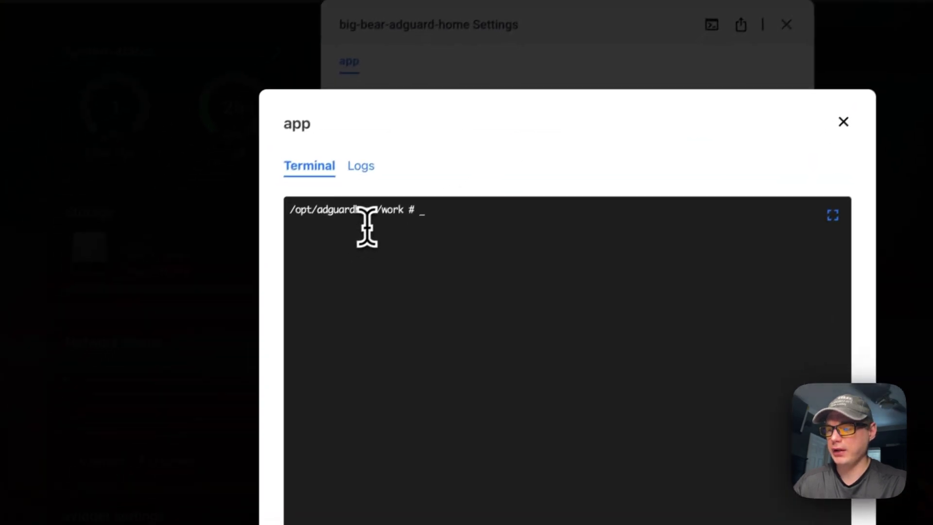
pyautogui.write('ls')
pyautogui.press('Return')
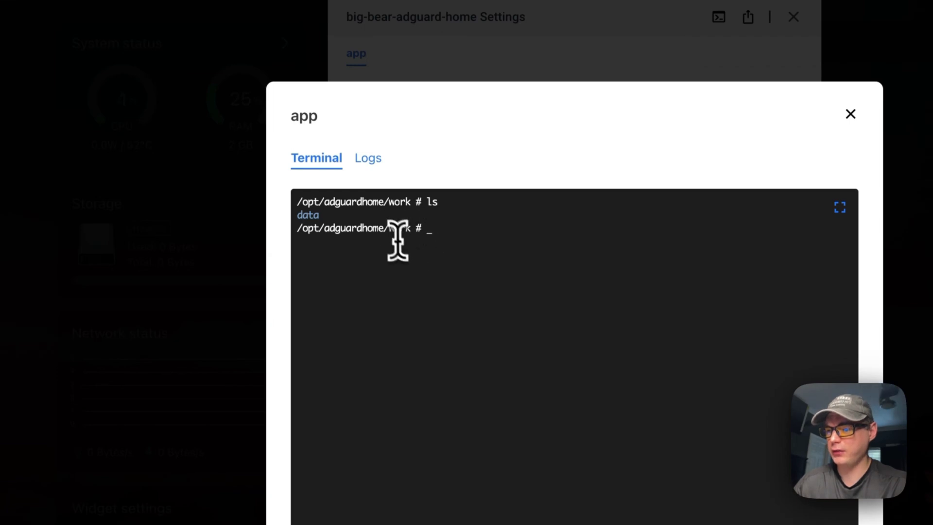
# Check the container logs, close the terminal and settings windows, and dismiss the tile menu.
pyautogui.click(370, 166)
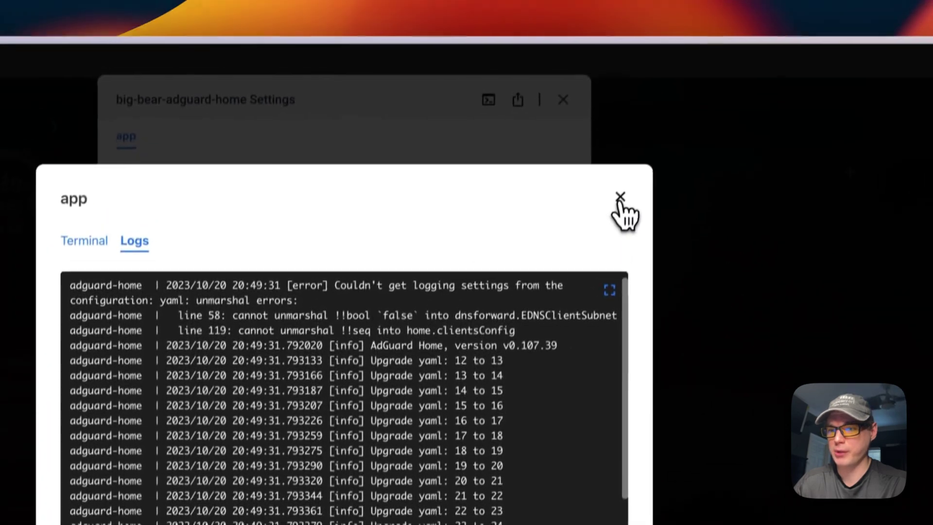
pyautogui.click(689, 41)
pyautogui.click(562, 117)
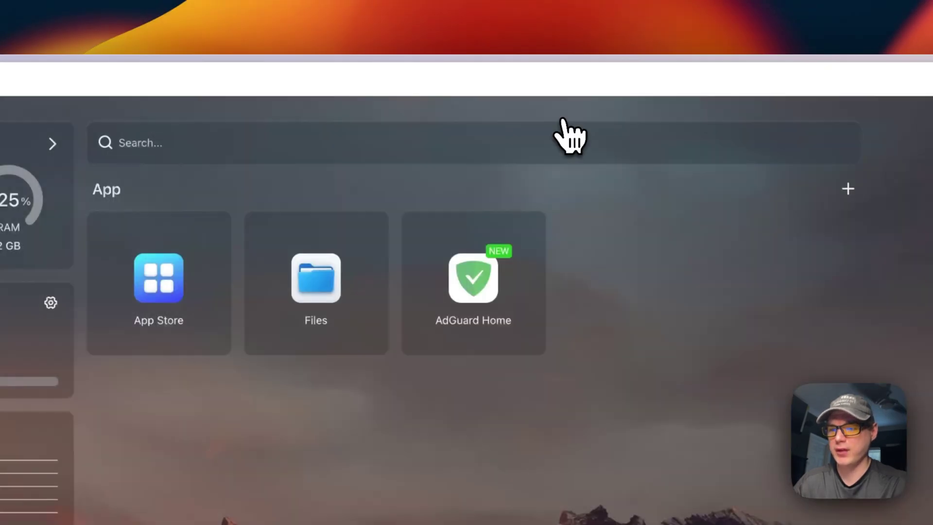
pyautogui.click(531, 232)
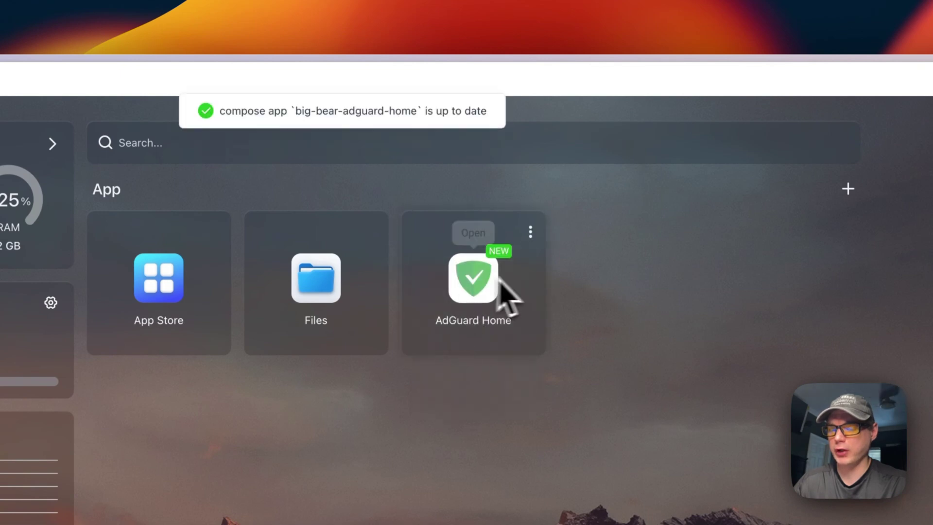
pyautogui.click(531, 232)
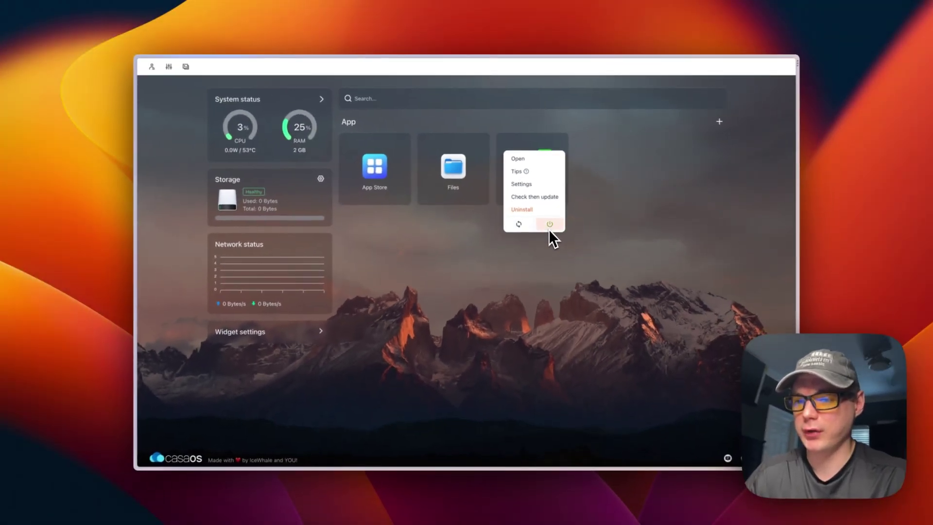
pyautogui.click(510, 302)
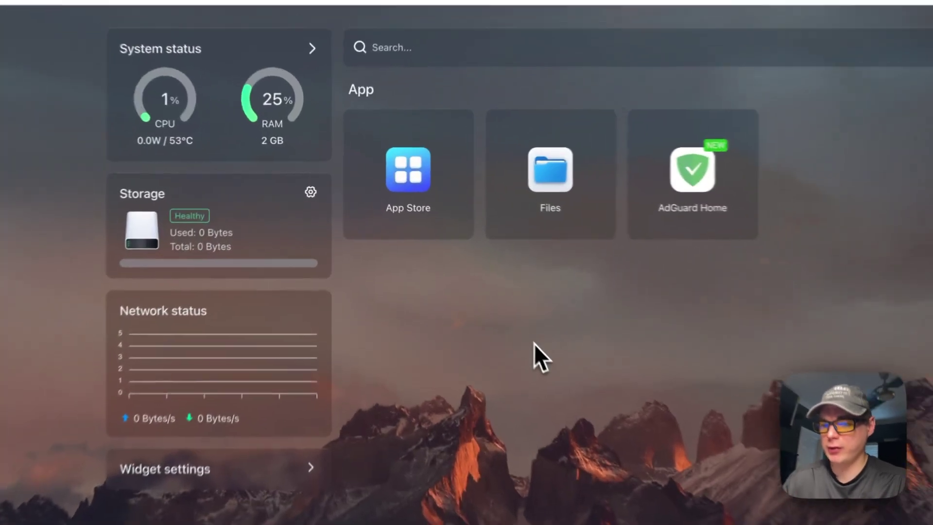
pyautogui.click(457, 171)
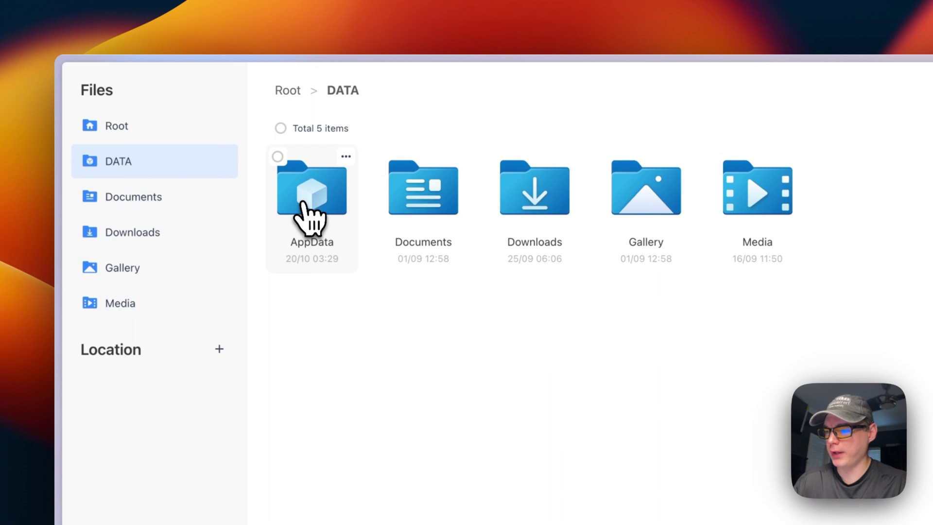
pyautogui.click(305, 204)
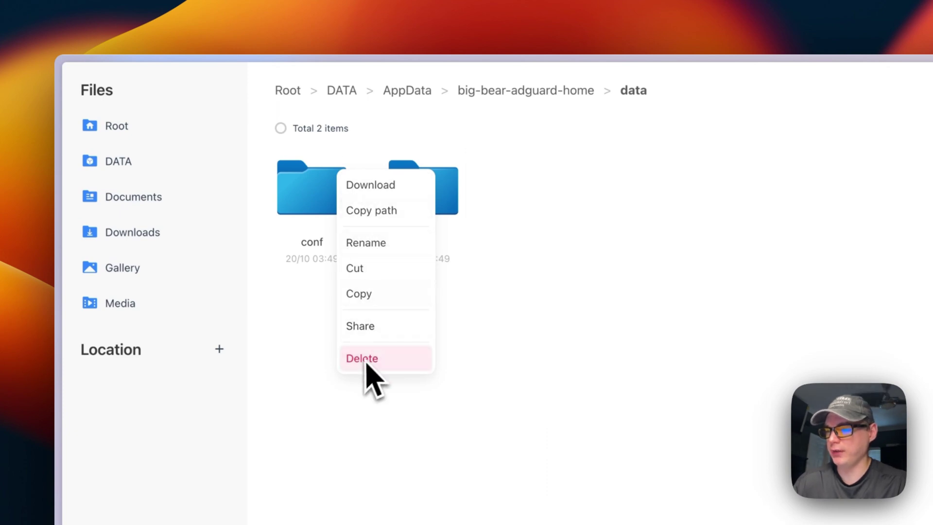
pyautogui.click(312, 417)
pyautogui.click(280, 128)
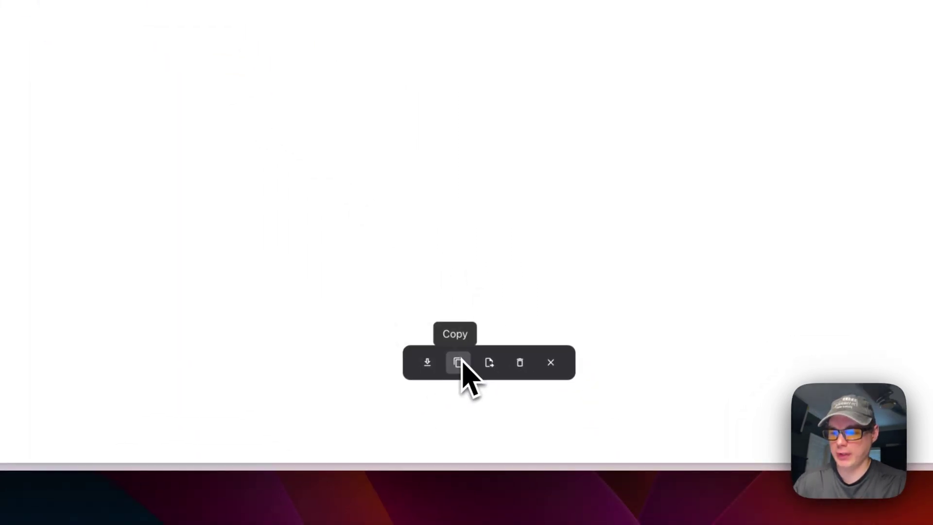
pyautogui.click(553, 364)
pyautogui.click(285, 198)
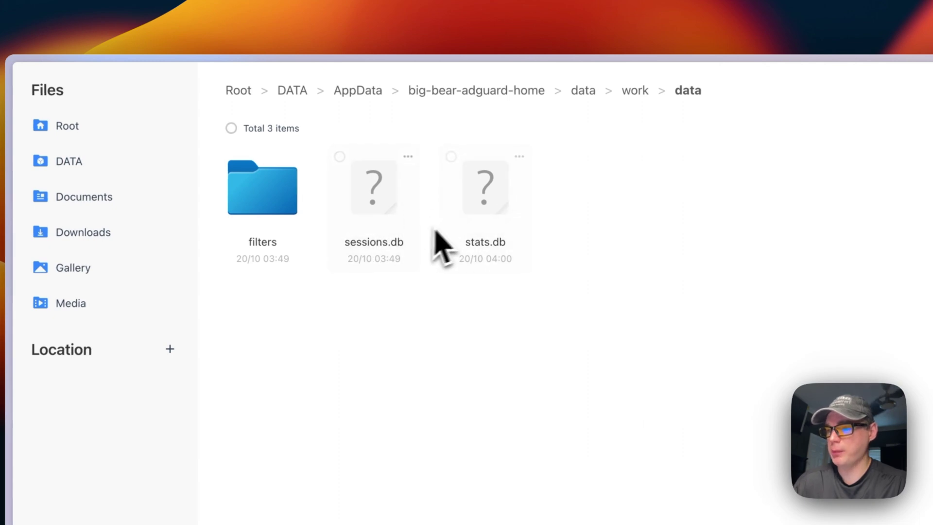
pyautogui.click(275, 204)
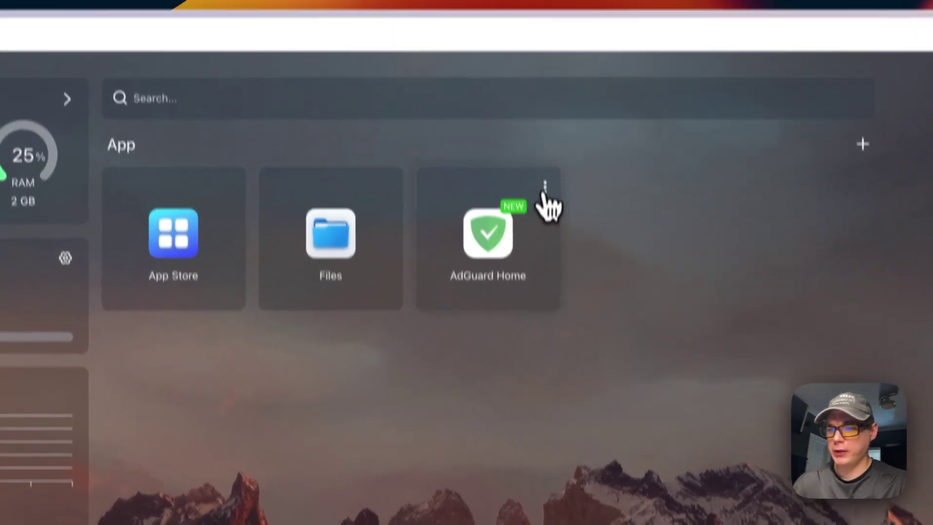
# Check the AdGuard Home tile's options, then launch its web dashboard from CasaOS.
pyautogui.click(541, 142)
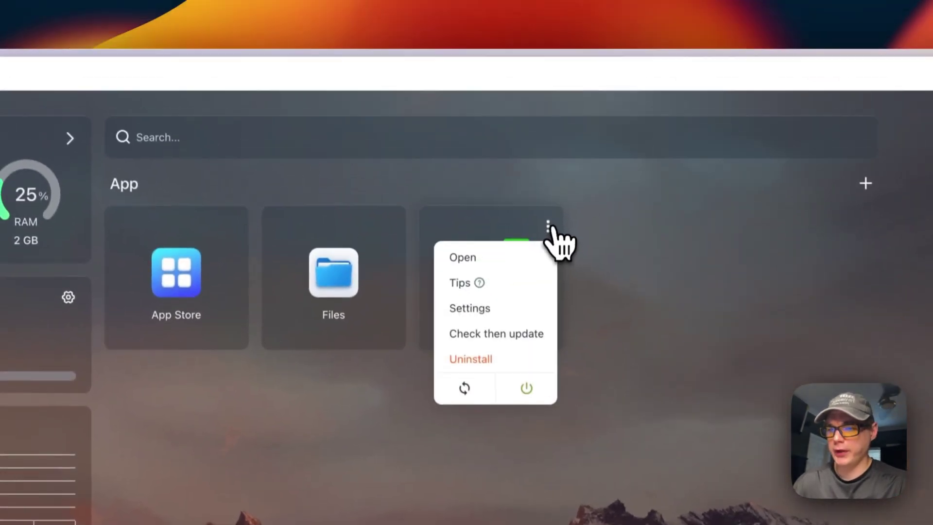
pyautogui.click(593, 296)
pyautogui.click(502, 287)
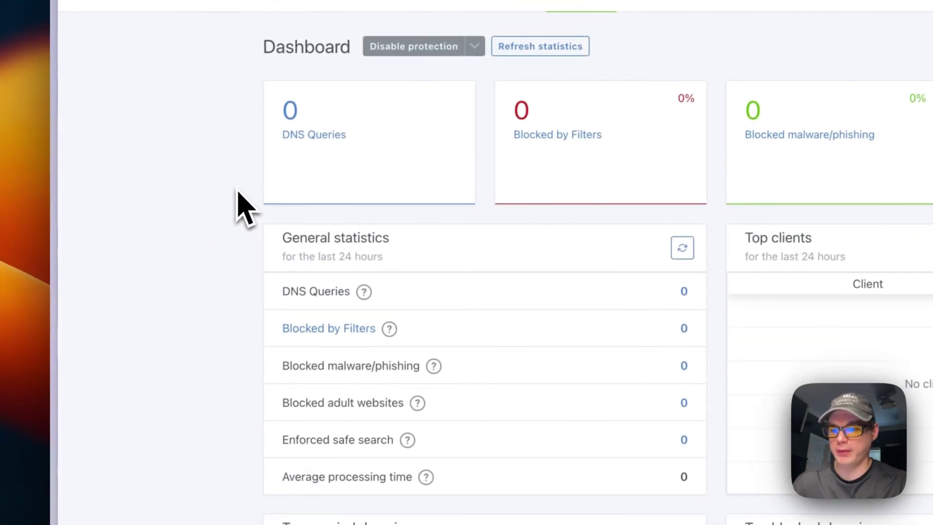
# Scroll the AdGuard Home Dashboard and view the options for pausing protection.
pyautogui.scroll(-8, 240, 207)
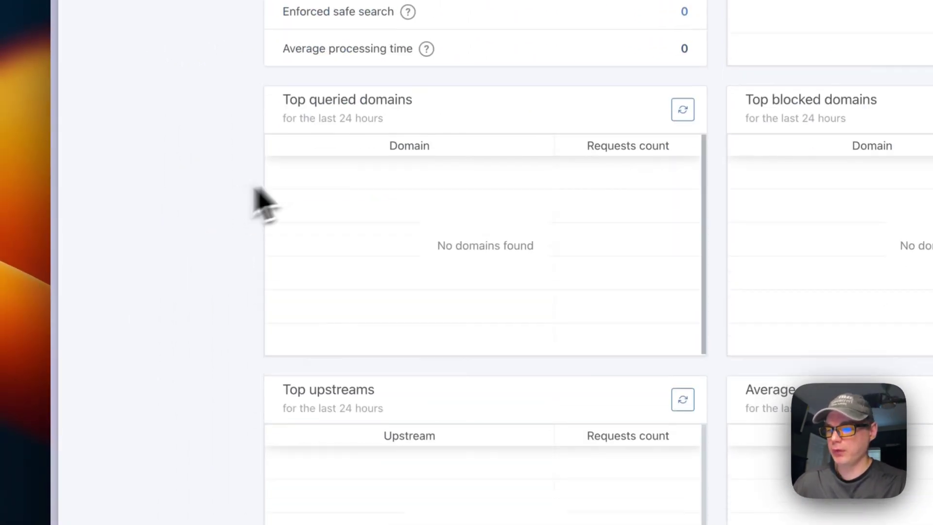
pyautogui.scroll(10, 538, 267)
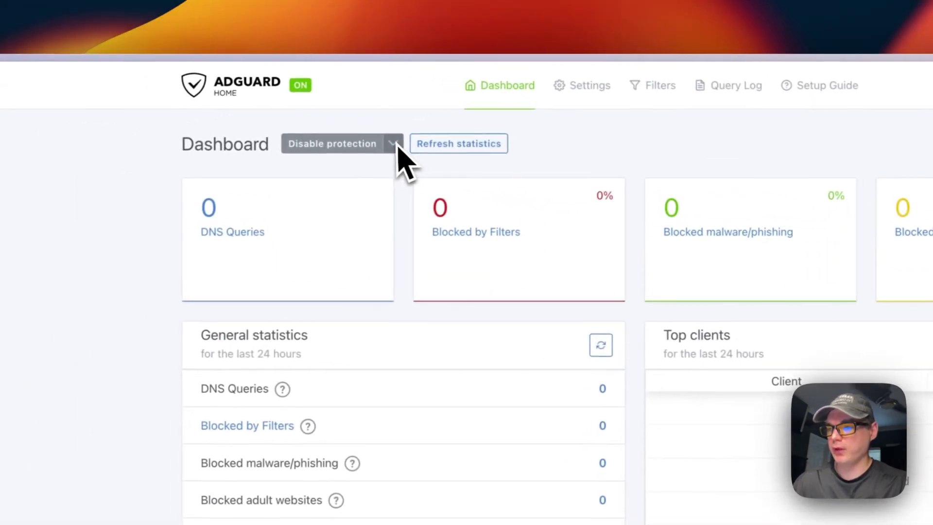
pyautogui.click(396, 144)
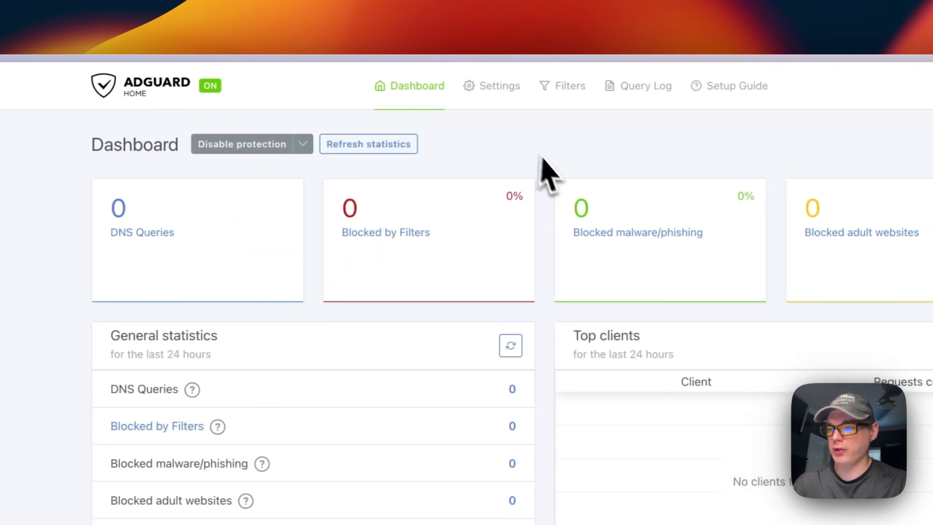
# Review the General settings page, then go to the DNS settings page.
pyautogui.click(491, 139)
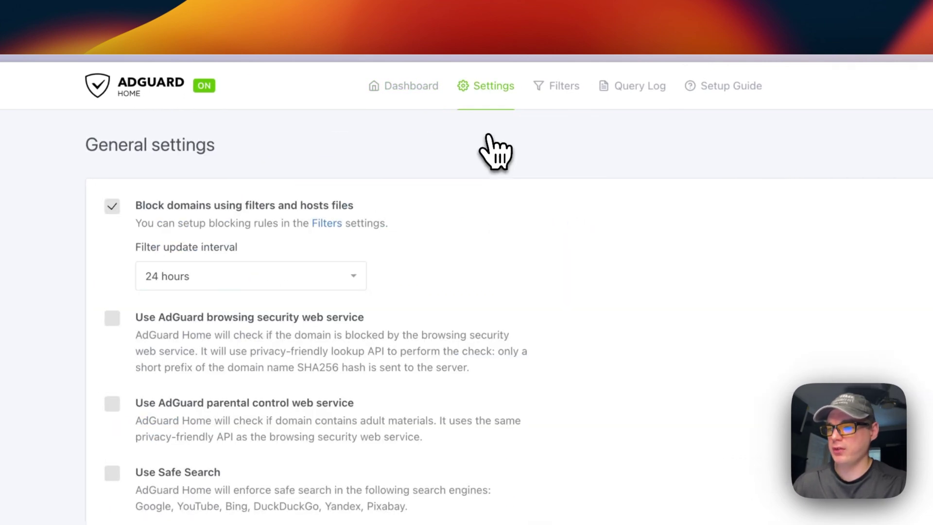
pyautogui.scroll(-3, 398, 340)
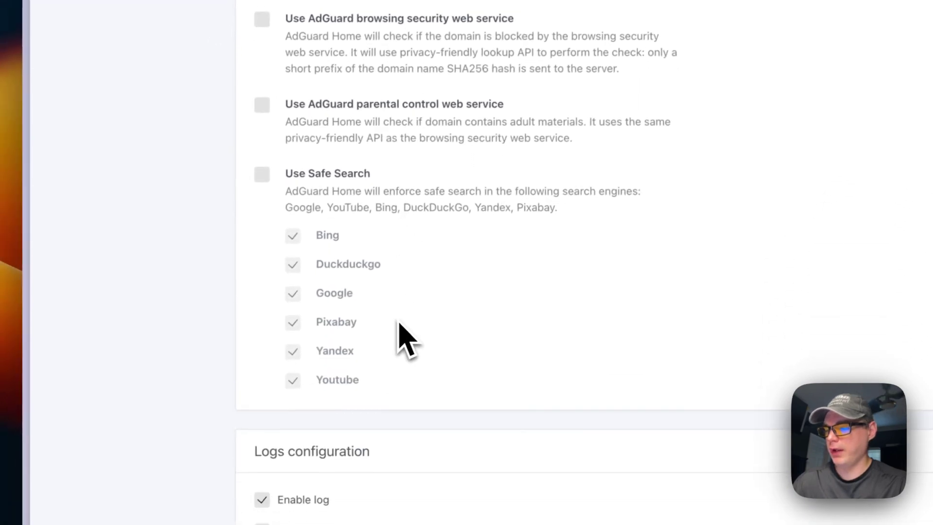
pyautogui.scroll(-12, 406, 340)
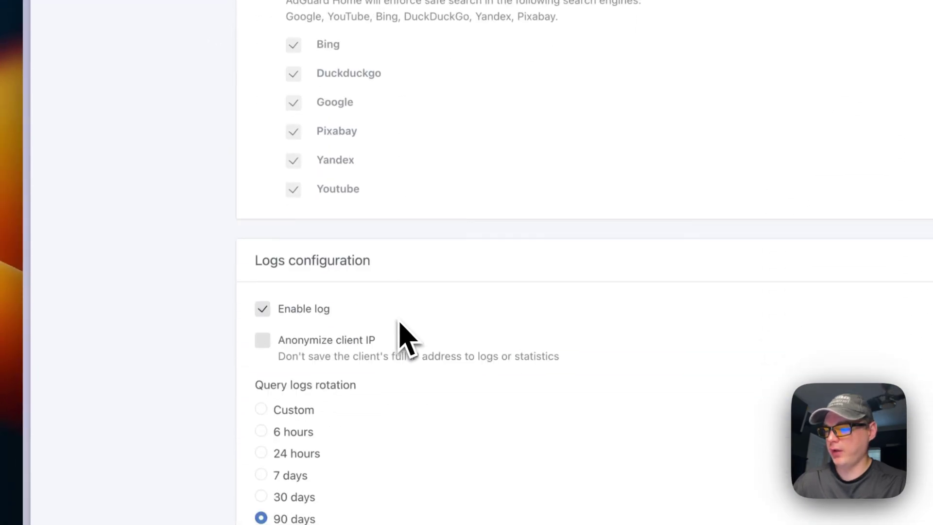
pyautogui.scroll(15, 408, 219)
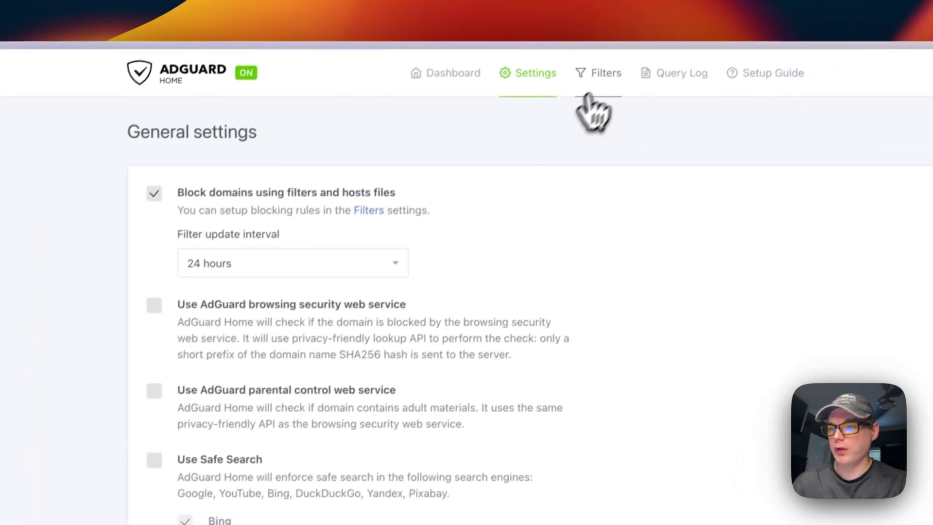
pyautogui.moveTo(535, 80)
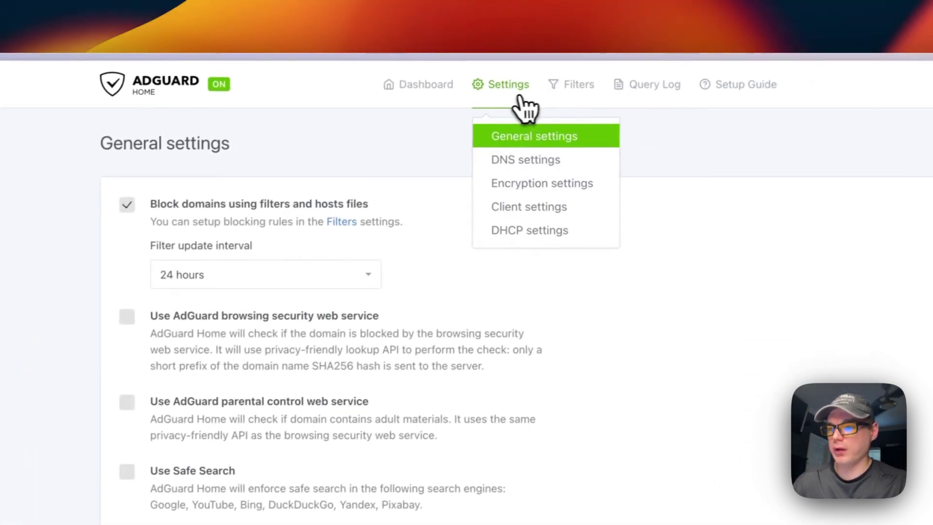
pyautogui.click(530, 144)
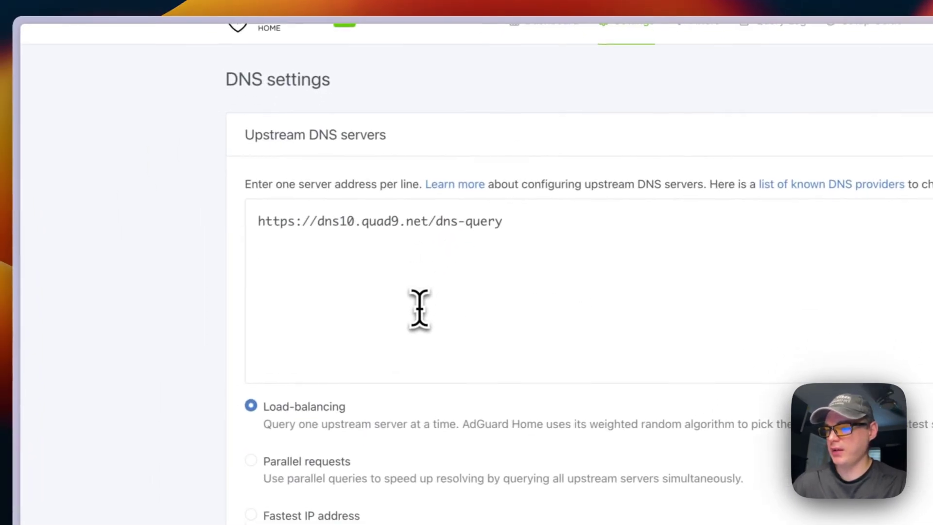
pyautogui.tripleClick(309, 228)
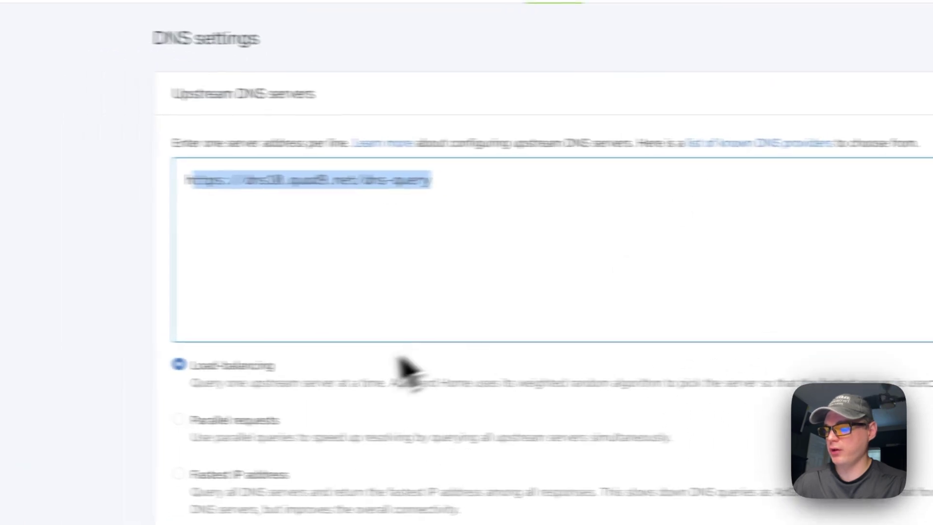
pyautogui.scroll(-5, 484, 411)
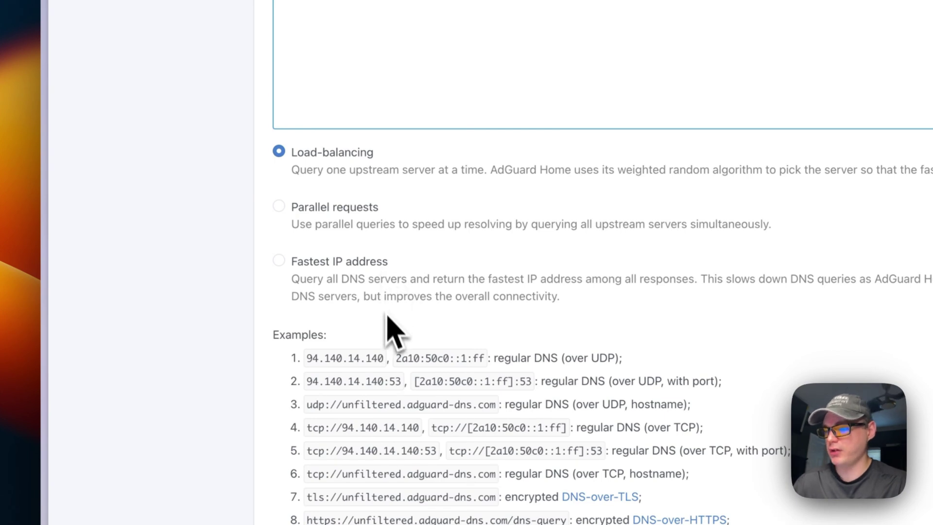
pyautogui.scroll(-4, 390, 333)
pyautogui.moveTo(292, 214); pyautogui.dragTo(520, 387)
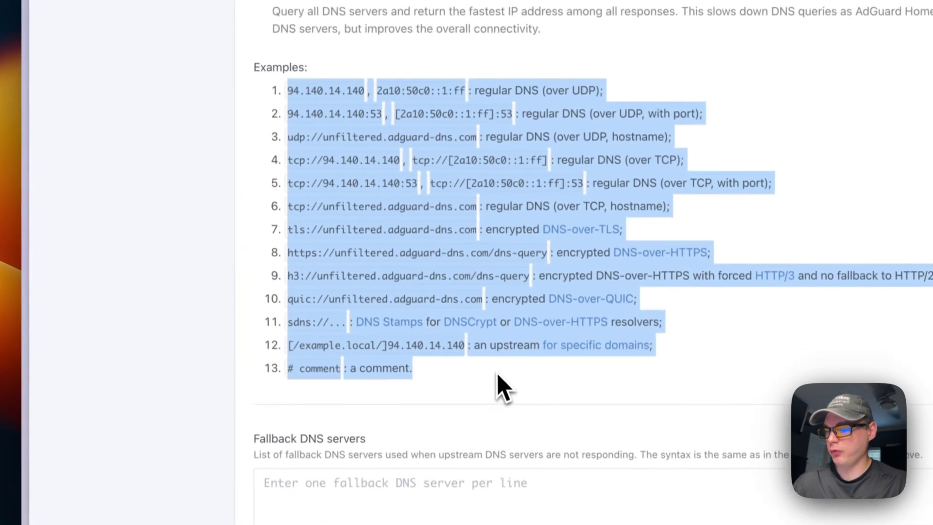
pyautogui.click(491, 375)
pyautogui.scroll(-8, 481, 380)
pyautogui.scroll(1, 371, 162)
pyautogui.scroll(-3, 380, 200)
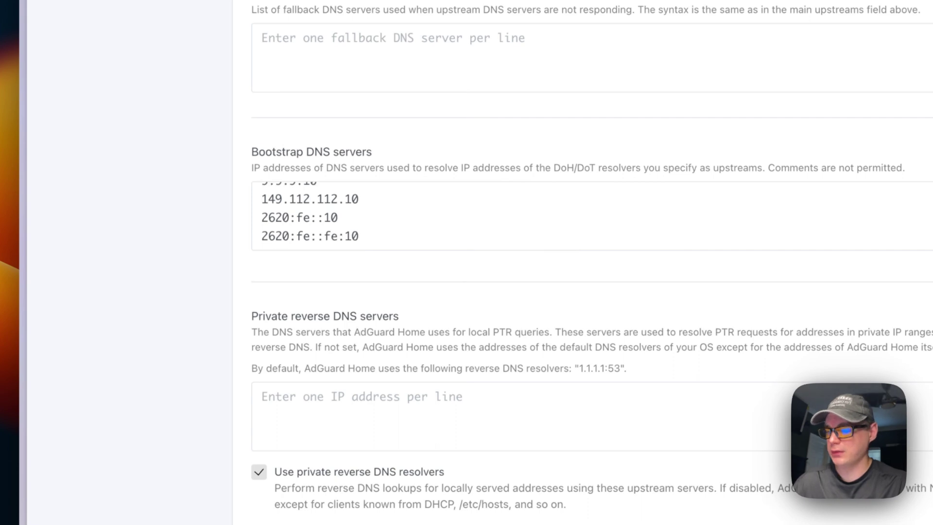
pyautogui.scroll(-6, 482, 324)
# Test the upstream DNS servers and confirm Quad9 works, then scroll the remaining DNS settings.
pyautogui.click(292, 318)
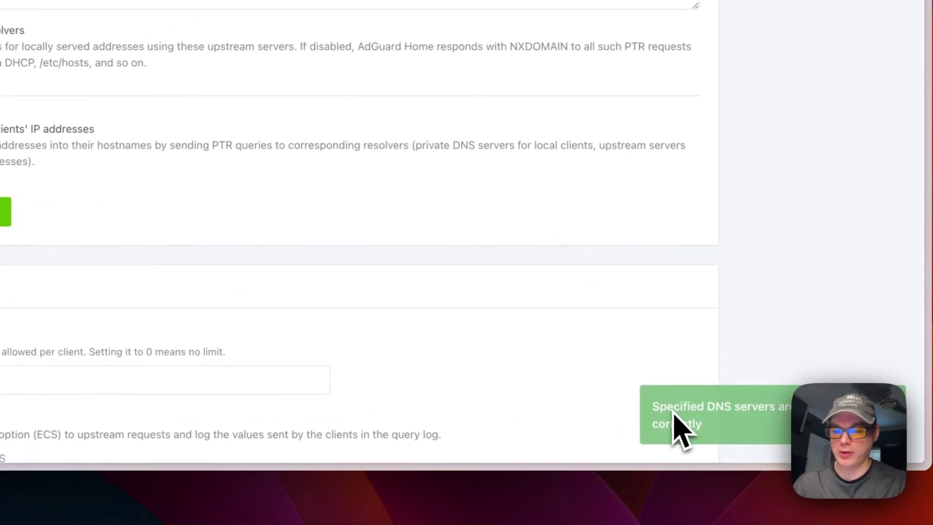
pyautogui.scroll(-8, 413, 309)
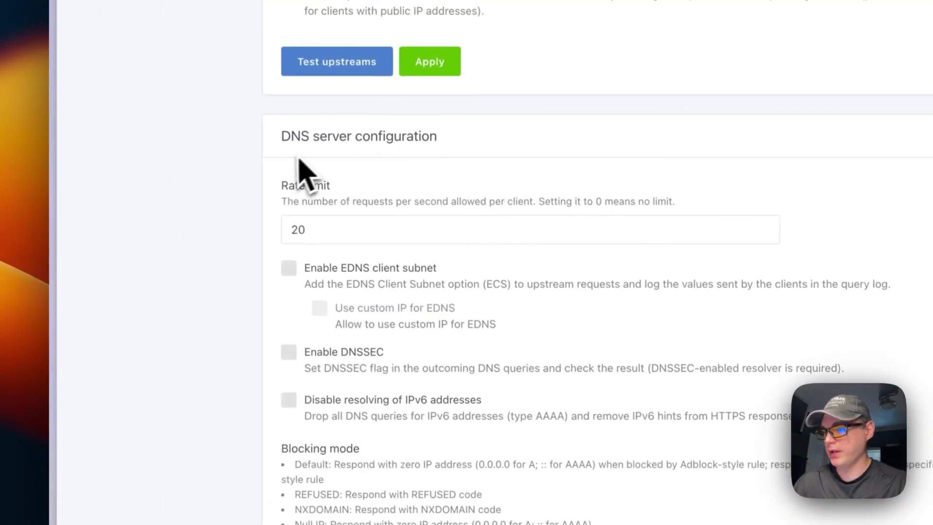
pyautogui.scroll(-12, 413, 302)
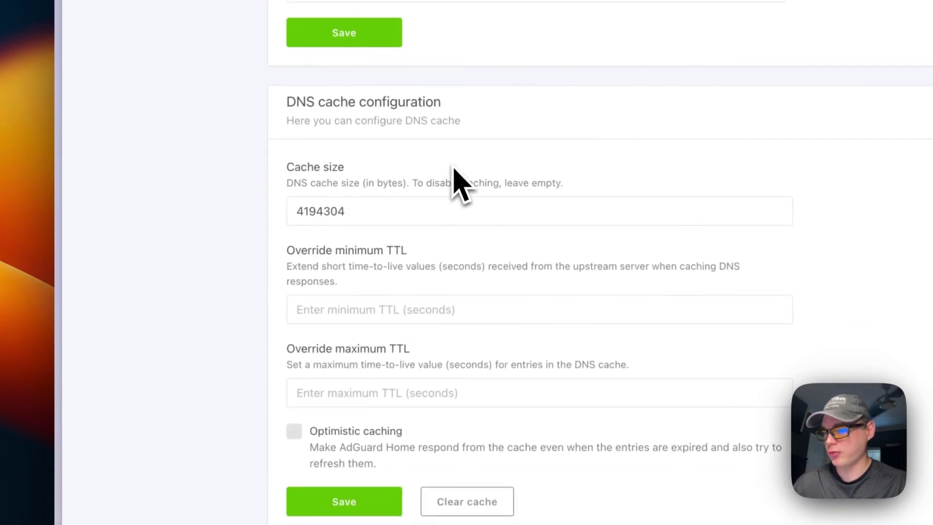
pyautogui.scroll(-10, 456, 204)
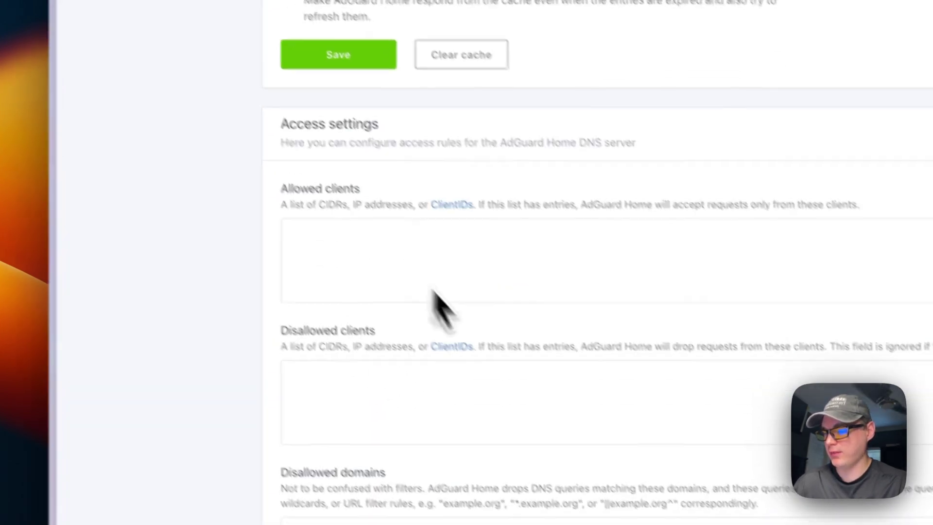
pyautogui.scroll(10, 406, 377)
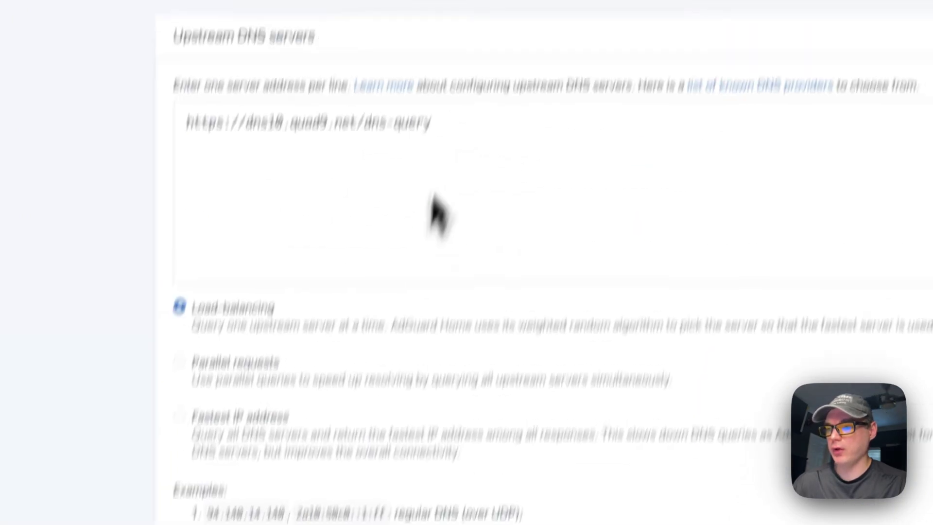
# Open the Client settings page and scroll through it.
pyautogui.moveTo(486, 109)
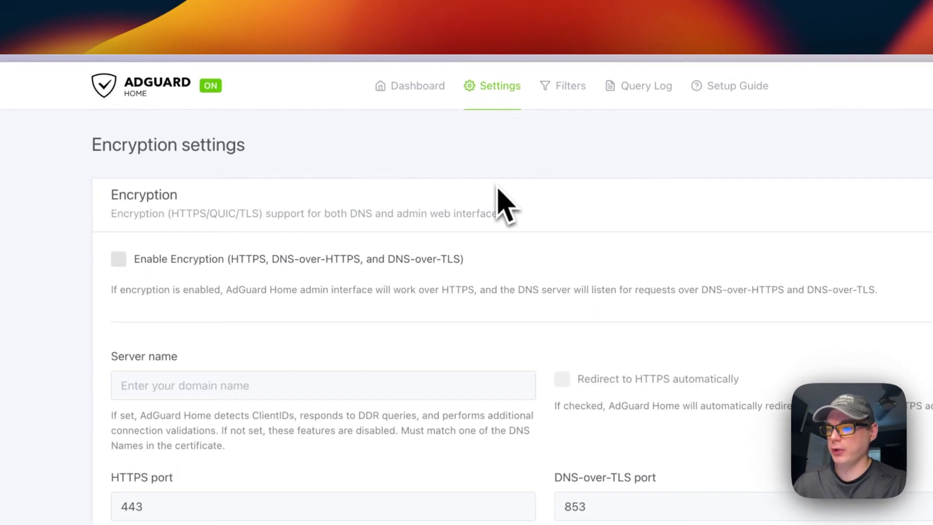
pyautogui.scroll(-5, 355, 360)
pyautogui.scroll(5, 407, 388)
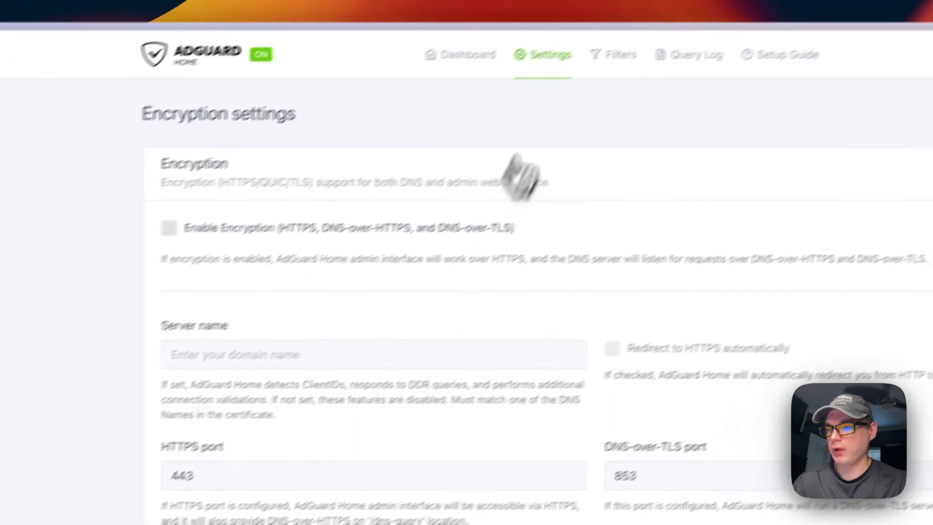
pyautogui.moveTo(547, 57)
pyautogui.click(551, 184)
pyautogui.scroll(-5, 384, 340)
pyautogui.scroll(5, 370, 346)
pyautogui.scroll(-5, 369, 350)
pyautogui.scroll(5, 369, 350)
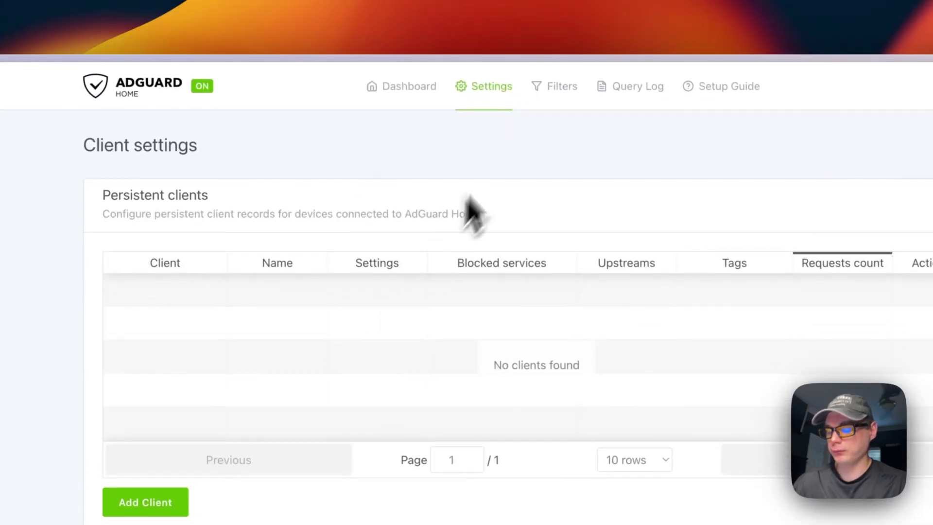
# View the DHCP settings, then open the DNS blocklists page.
pyautogui.click(463, 232)
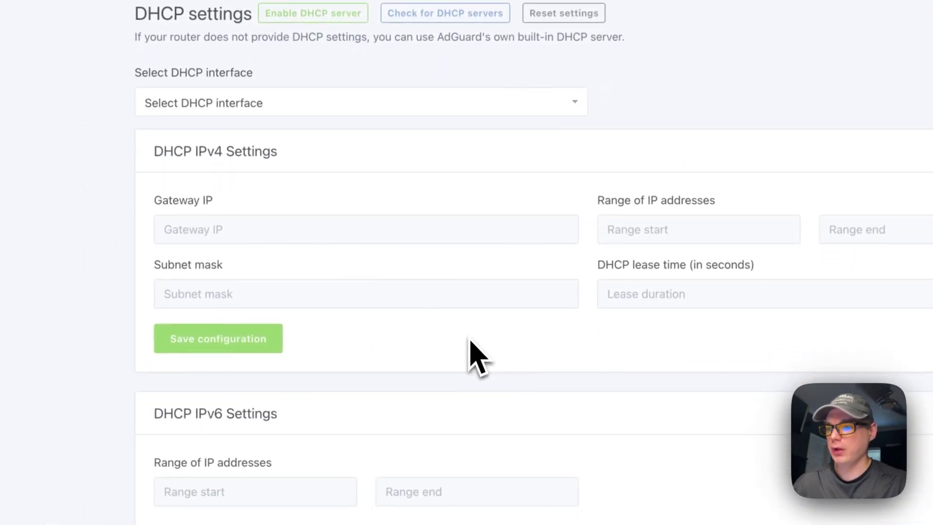
pyautogui.moveTo(606, 0)
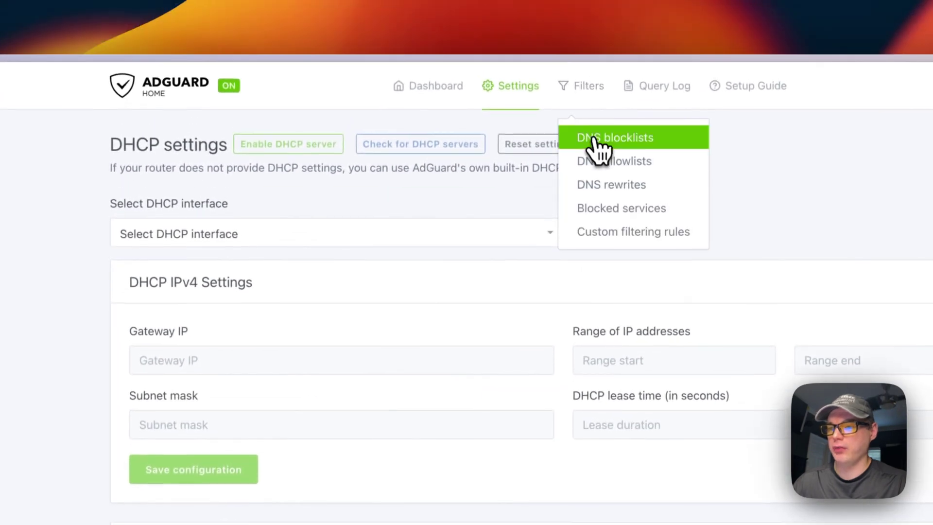
pyautogui.click(599, 146)
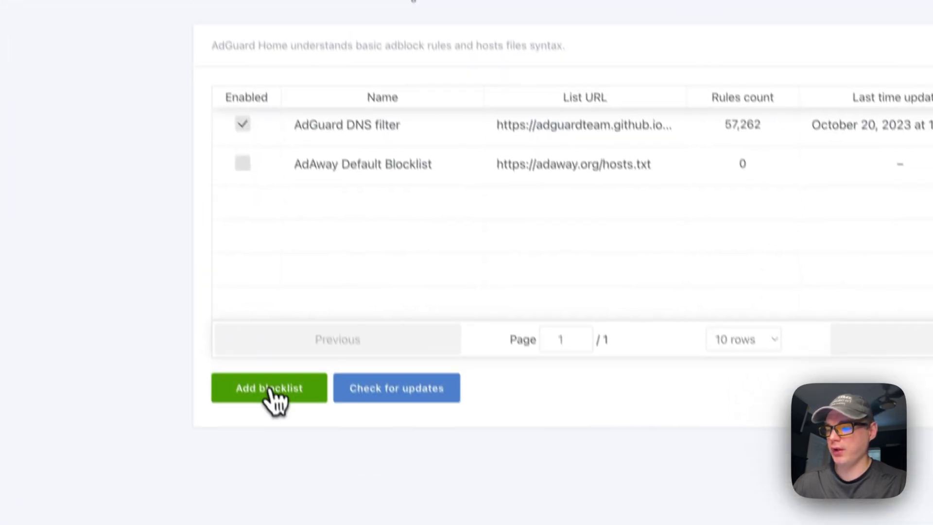
# Browse the ready-made and custom blocklist options, then cancel without adding any blocklist.
pyautogui.click(270, 389)
pyautogui.click(541, 282)
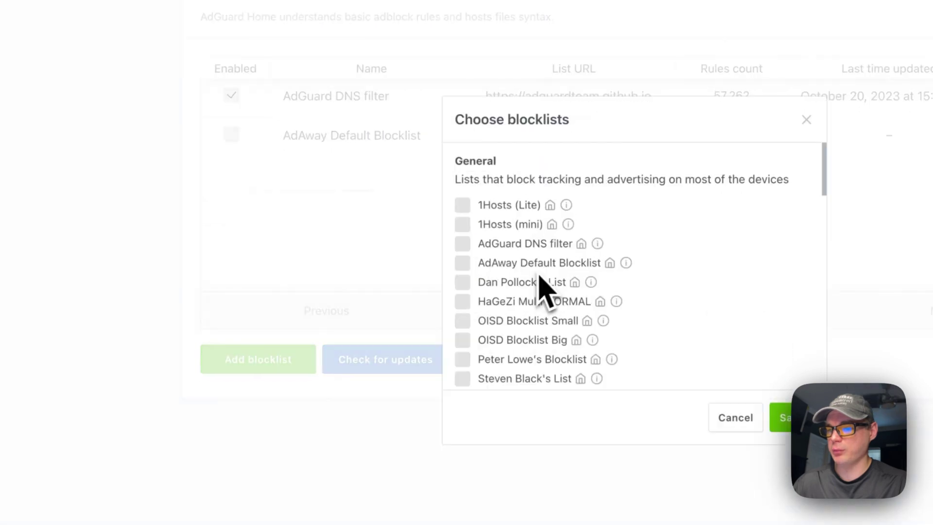
pyautogui.scroll(-3, 542, 374)
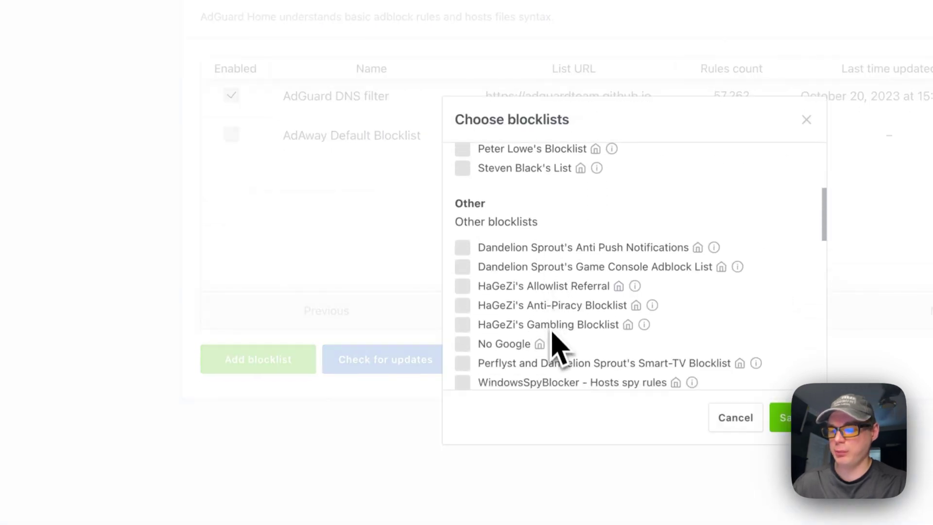
pyautogui.click(724, 418)
pyautogui.click(175, 246)
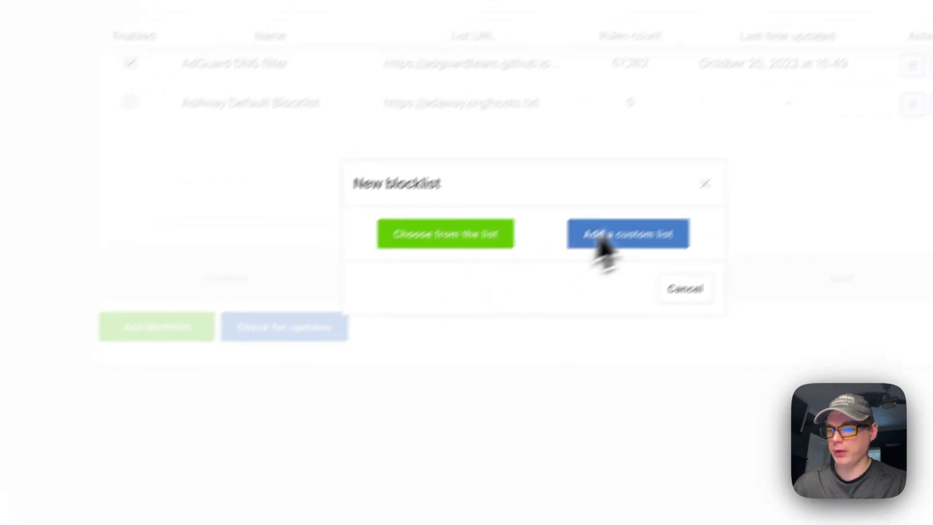
pyautogui.click(588, 150)
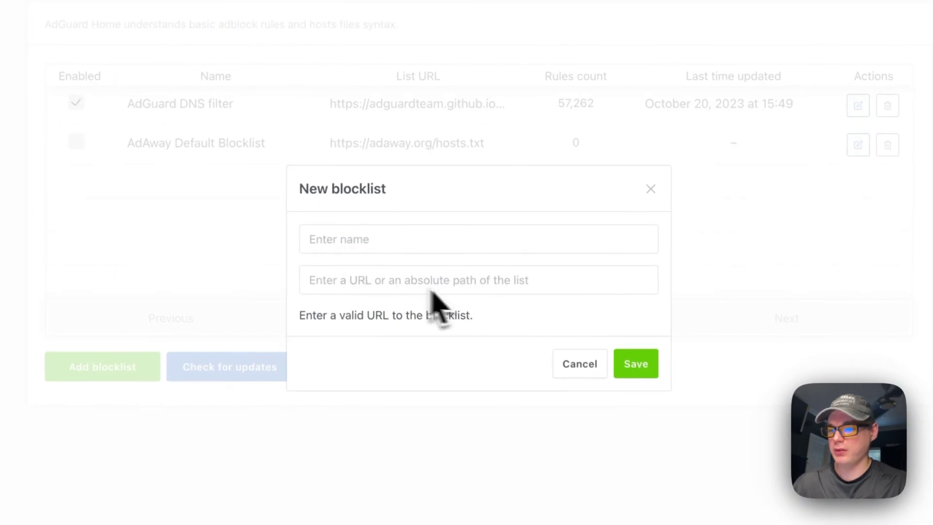
pyautogui.click(648, 189)
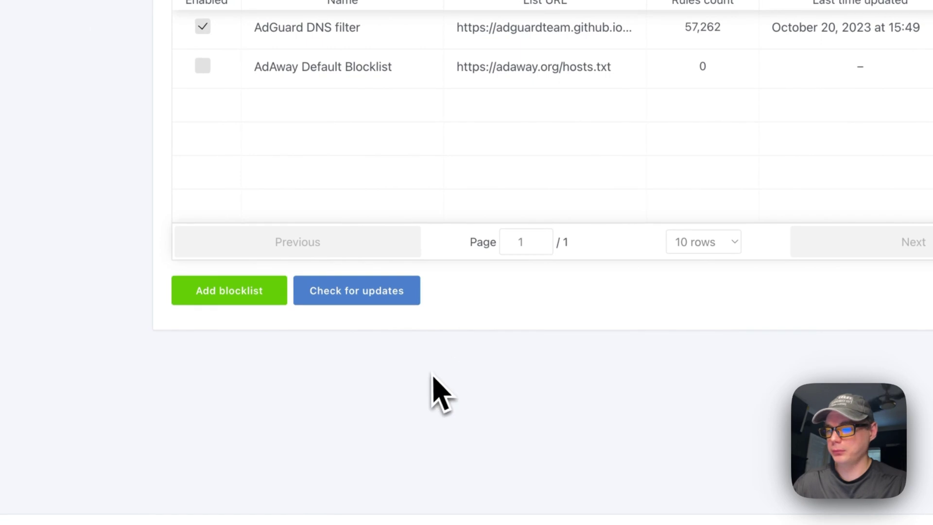
# Check blocklists for updates and inspect the refreshed AdGuard DNS filter entry.
pyautogui.click(367, 307)
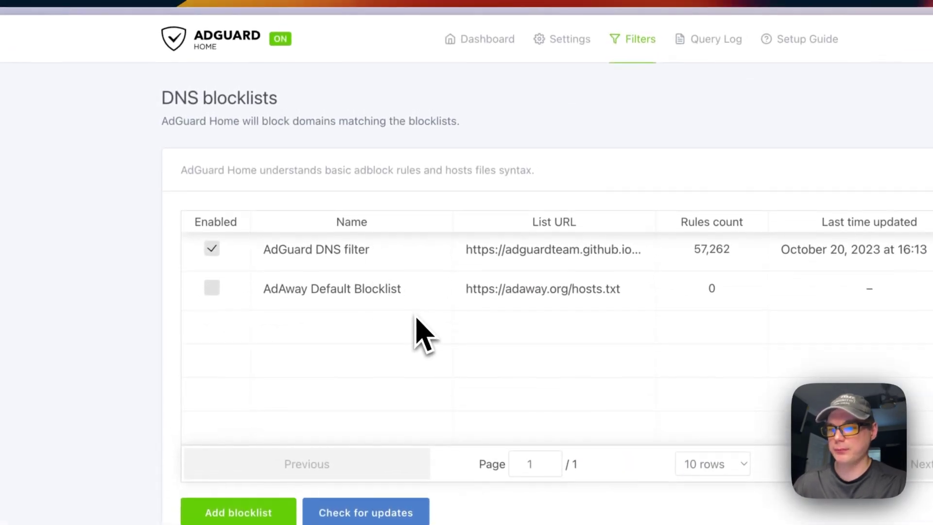
pyautogui.click(848, 258)
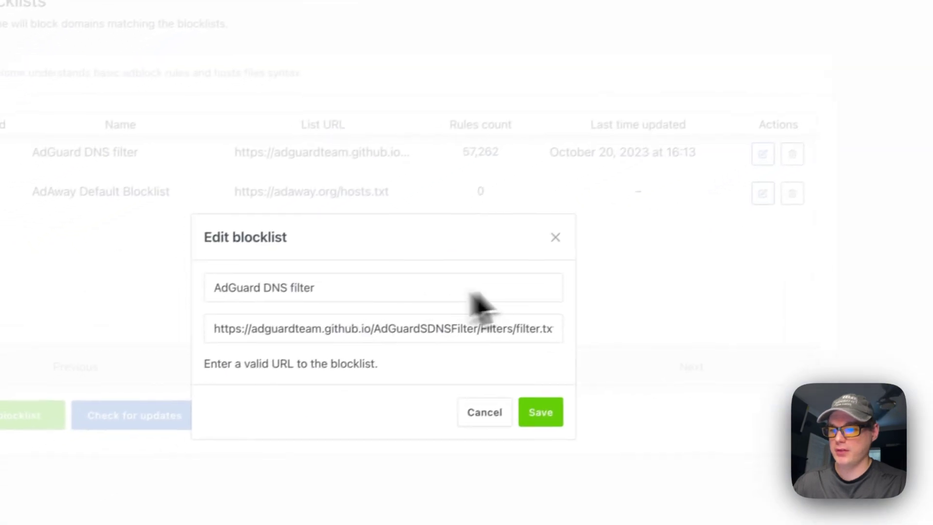
pyautogui.click(556, 237)
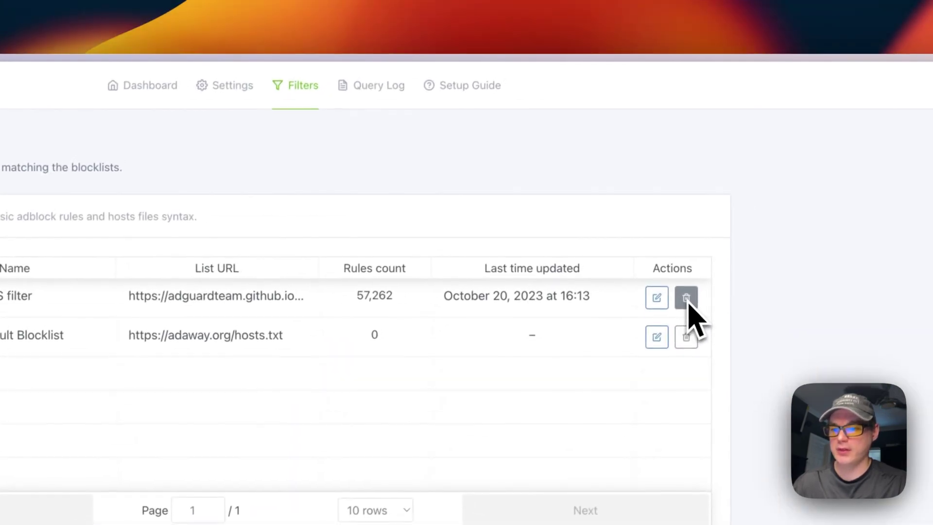
# View the DNS allowlists page and its add-allowlist form, closing it unused.
pyautogui.moveTo(303, 90)
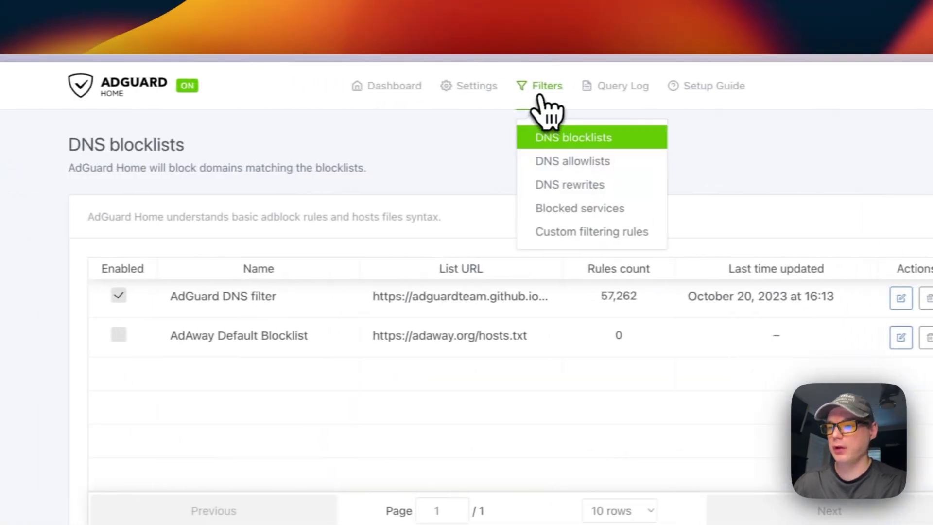
pyautogui.click(575, 163)
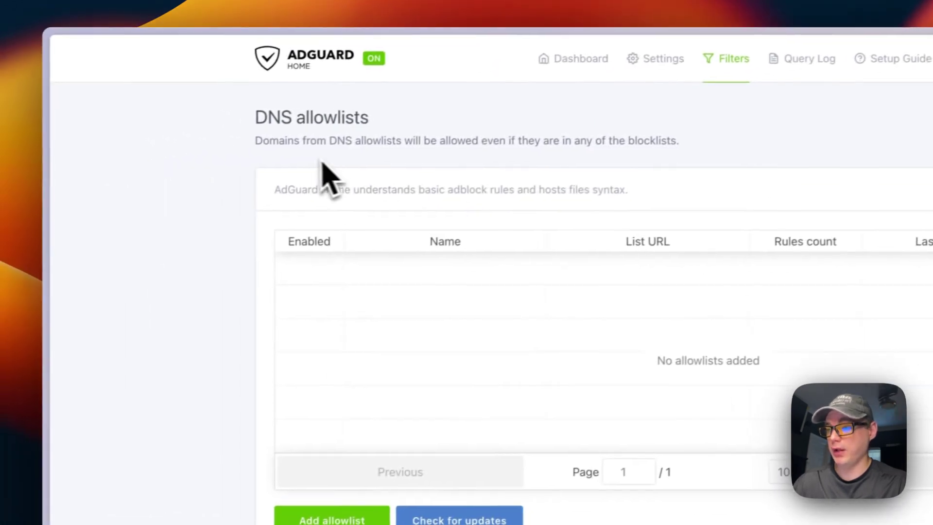
pyautogui.click(360, 516)
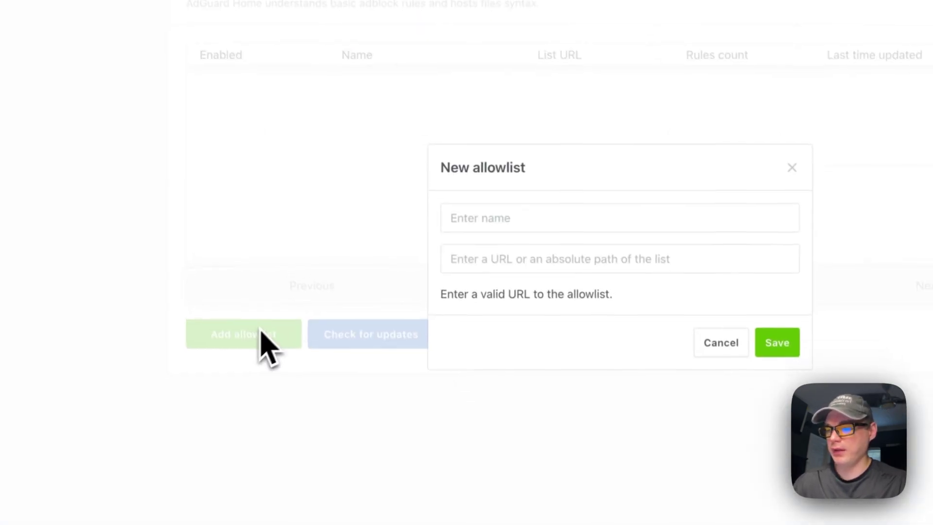
pyautogui.click(792, 166)
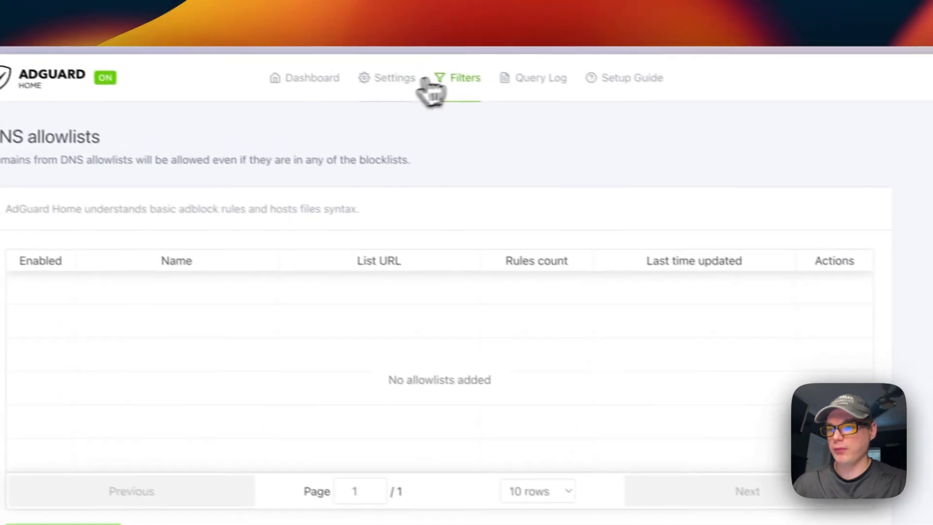
# Visit the DNS rewrites and Blocked services pages.
pyautogui.moveTo(487, 86)
pyautogui.click(508, 187)
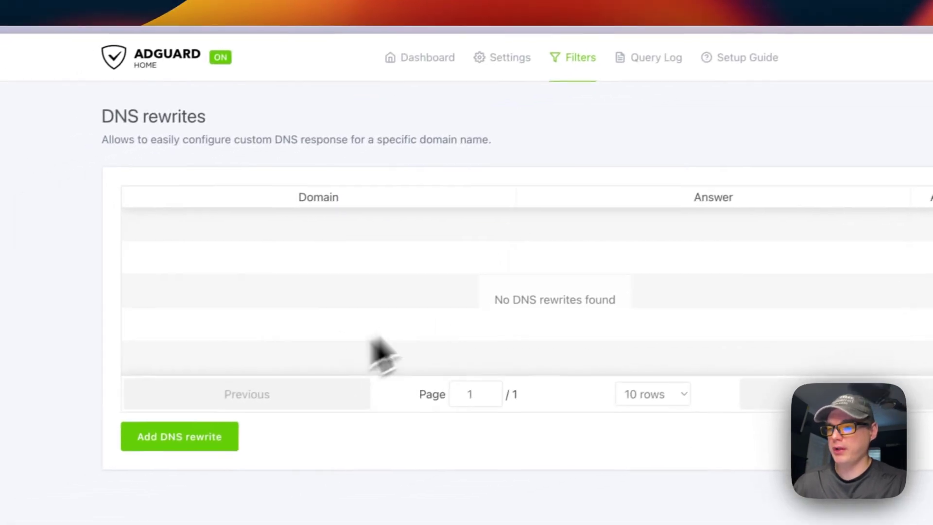
pyautogui.moveTo(486, 107)
pyautogui.click(525, 209)
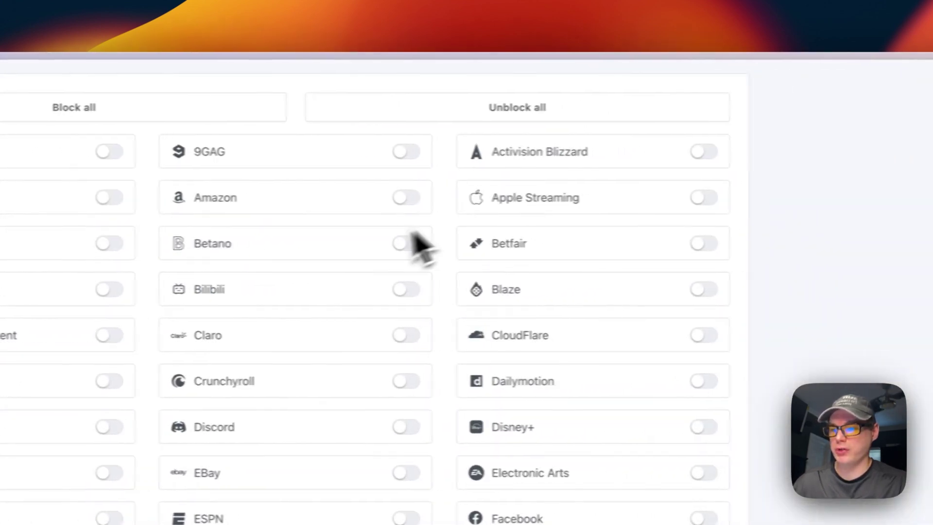
# Look over the Custom filtering rules examples and host check, then open the empty Query Log.
pyautogui.moveTo(477, 88)
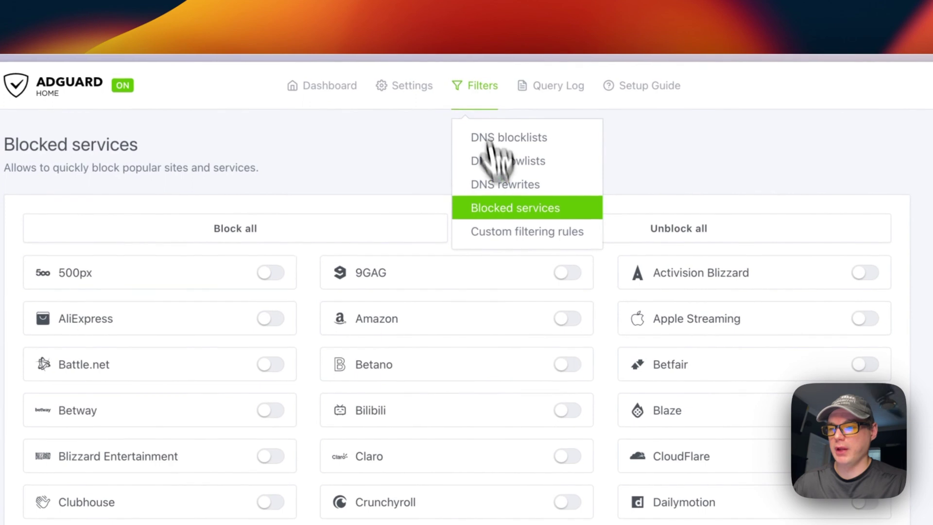
pyautogui.click(500, 231)
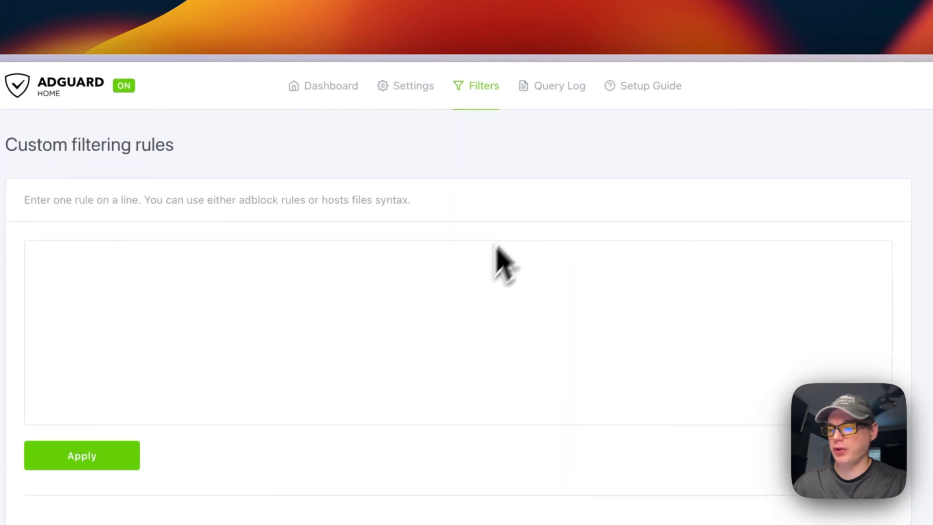
pyautogui.moveTo(245, 205); pyautogui.dragTo(460, 285)
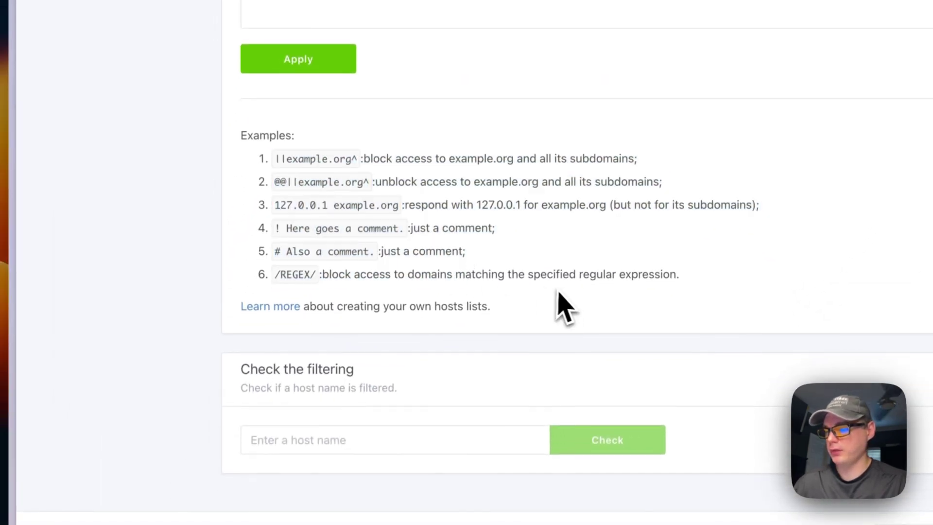
pyautogui.click(265, 441)
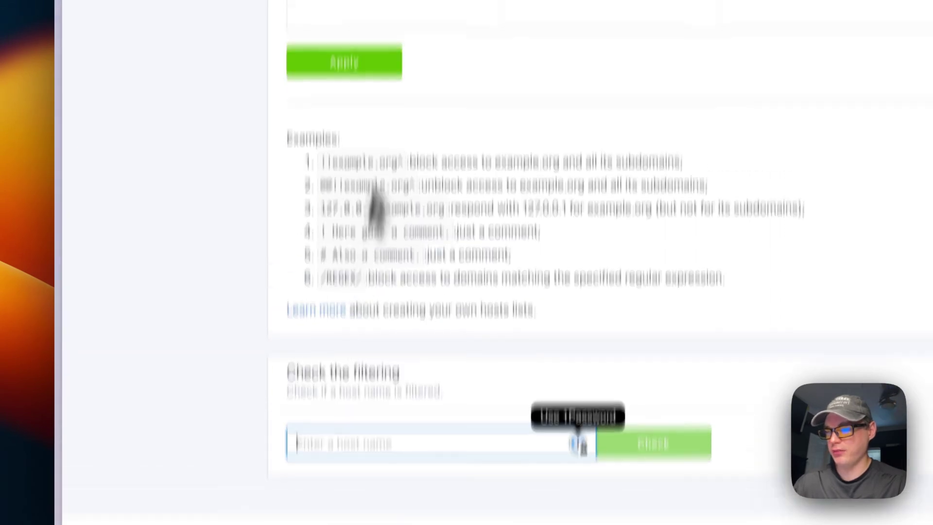
pyautogui.scroll(10, 454, 208)
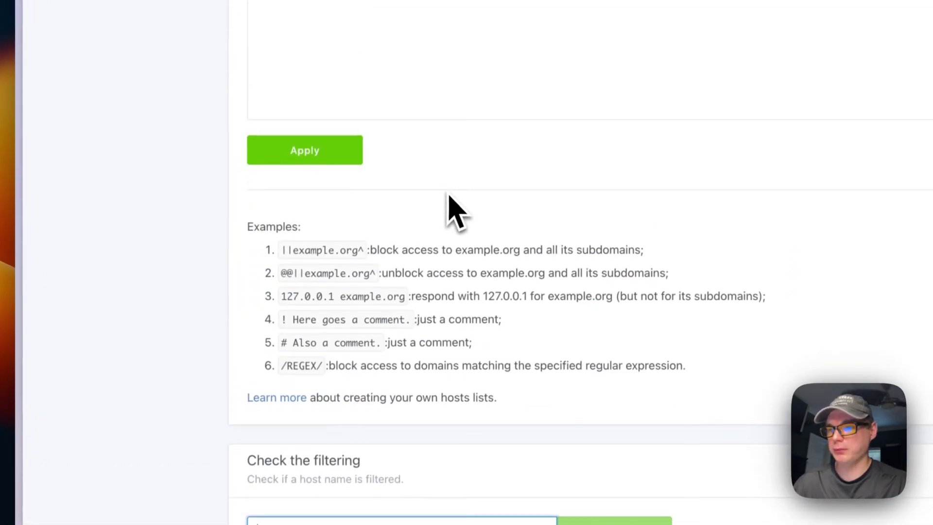
pyautogui.click(488, 80)
pyautogui.click(557, 102)
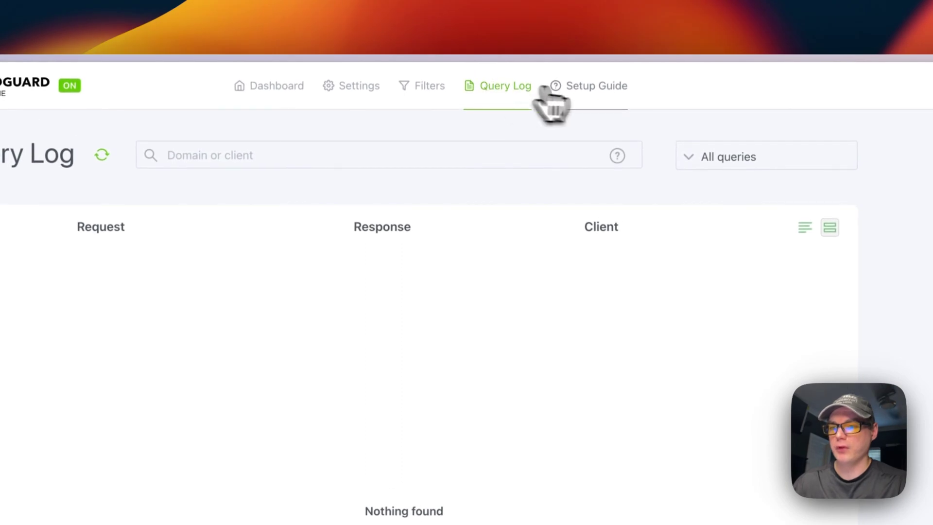
# View the Setup Guide, then return to the Dashboard still showing 0 queries.
pyautogui.click(592, 88)
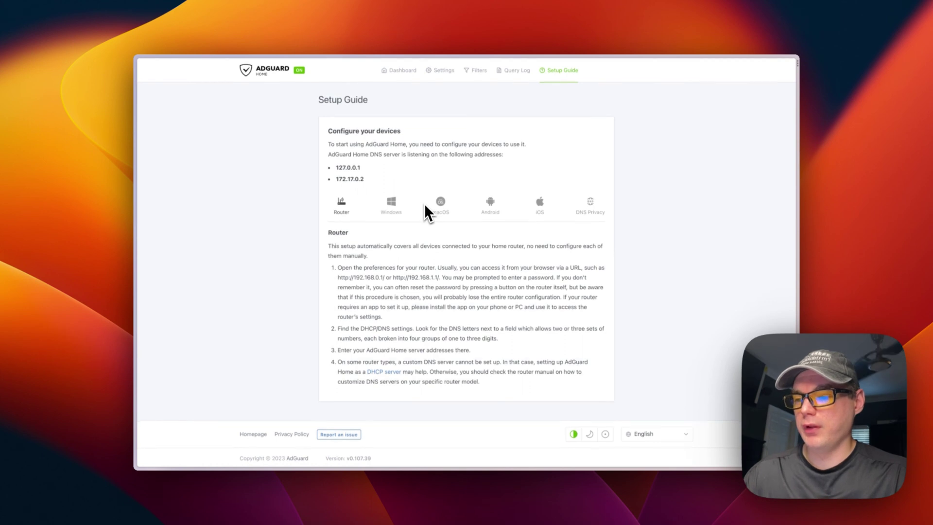
pyautogui.click(398, 71)
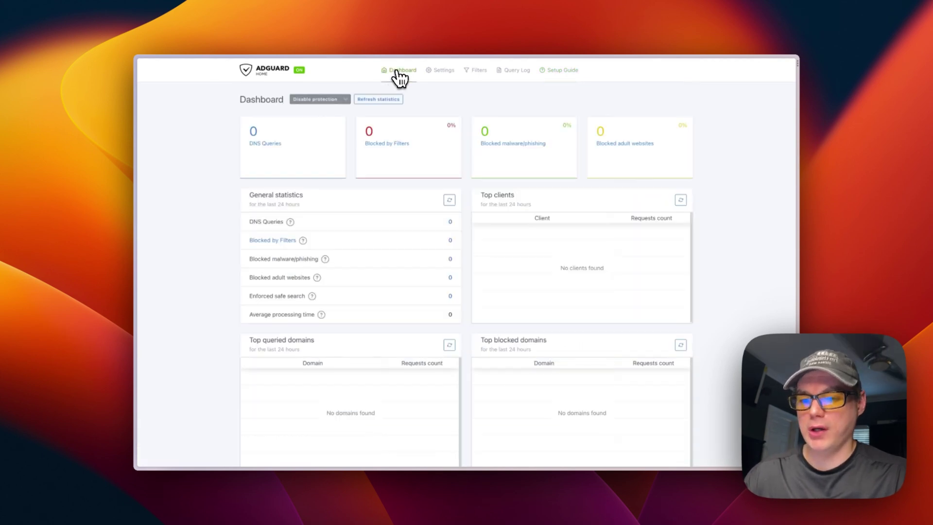